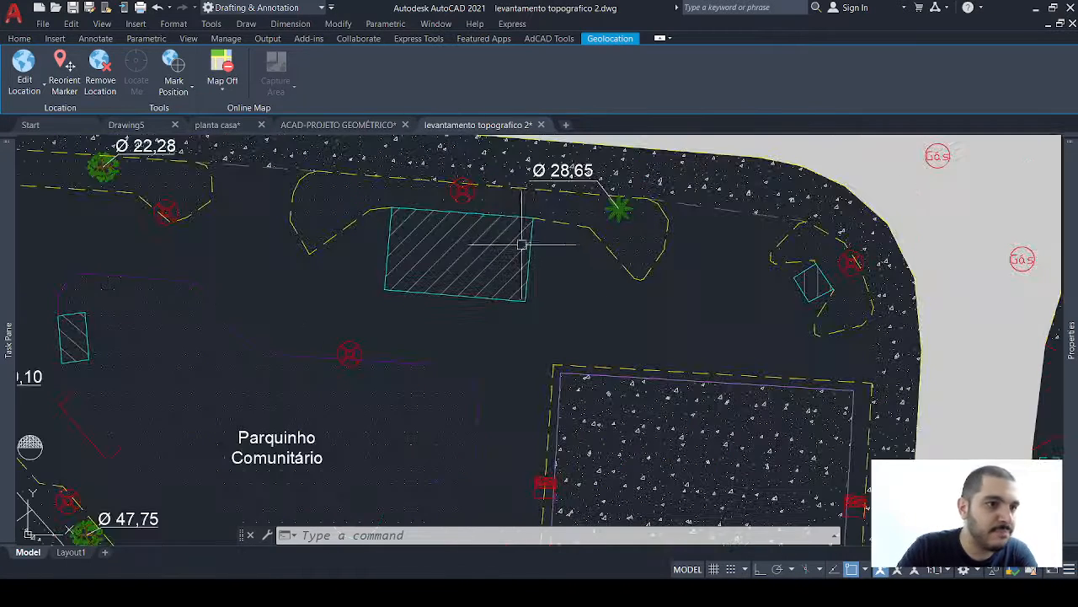
Examine the large hatched rectangle's boundary polyline, its grips and the vertex editing options at its lower-right corner.
scroll(518, 240, "up", 4)
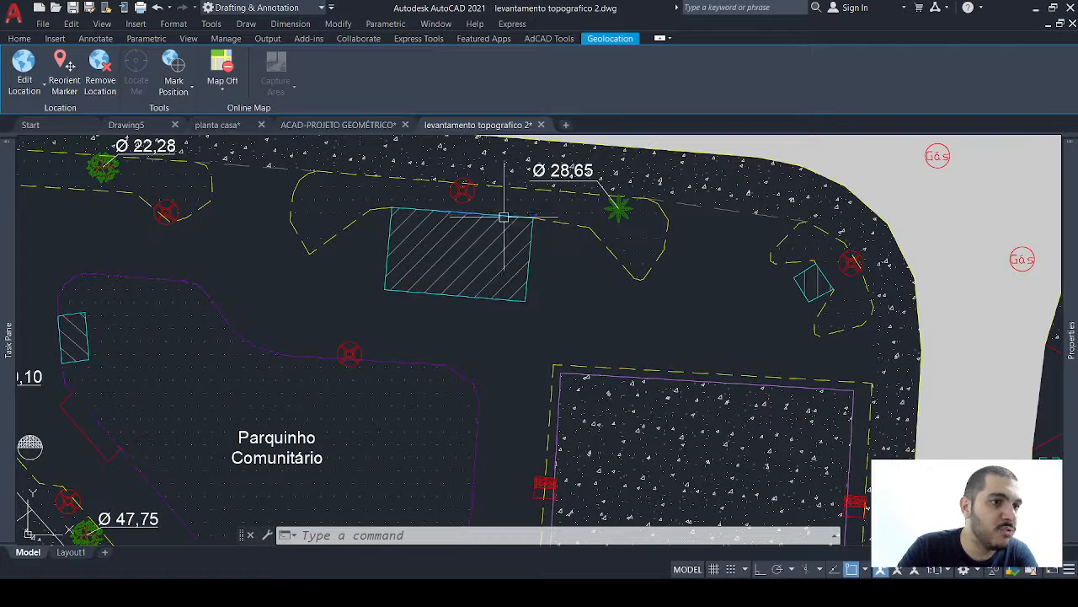
left_click(504, 213)
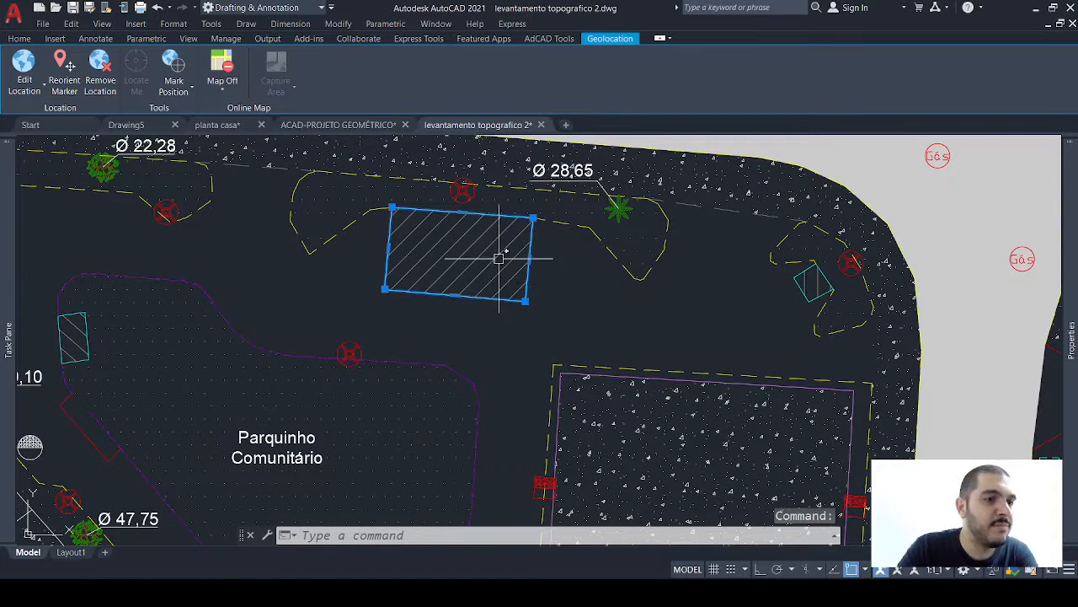
mouse_move(500, 250)
middle_mouse_down()
mouse_move(549, 270)
mouse_move(587, 313)
middle_mouse_up()
scroll(554, 266, "up", 2)
scroll(607, 261, "up", 2)
scroll(611, 261, "up", 2)
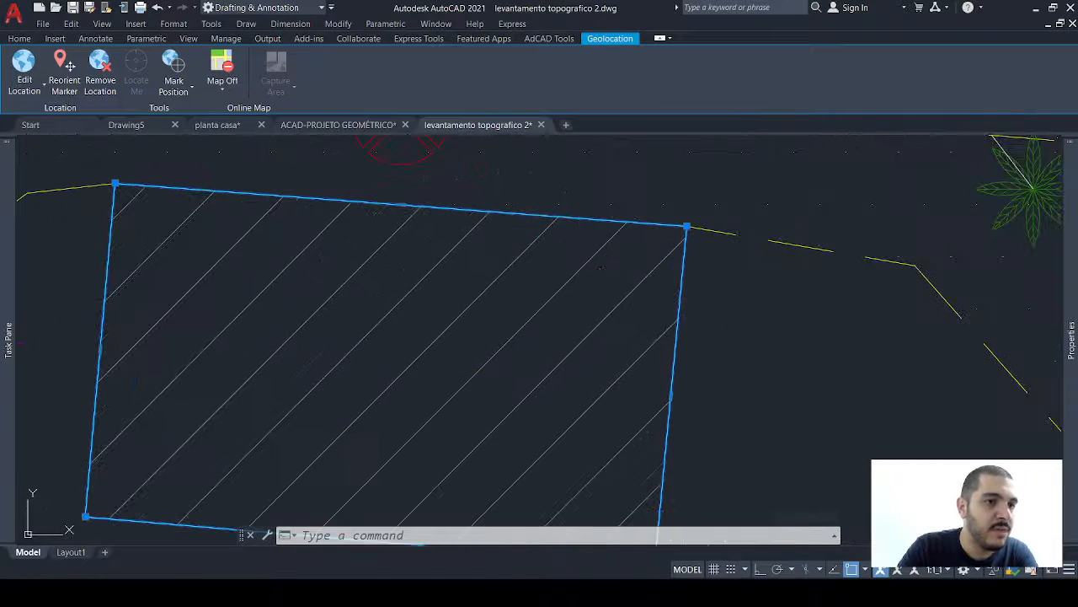
scroll(596, 269, "down", 4)
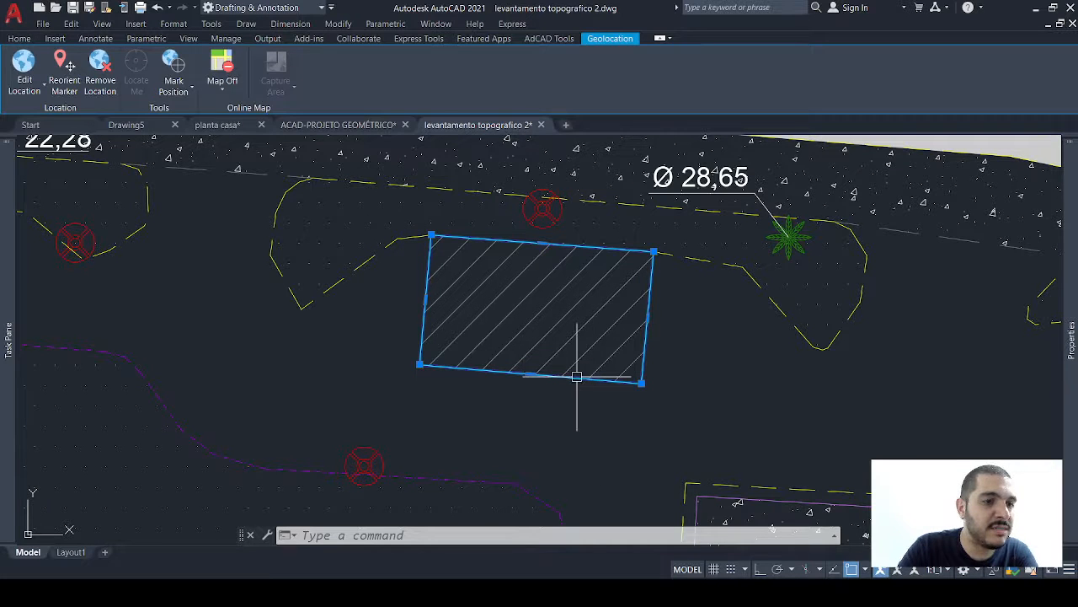
mouse_move(527, 301)
middle_mouse_down()
mouse_move(477, 265)
mouse_move(483, 278)
middle_mouse_up()
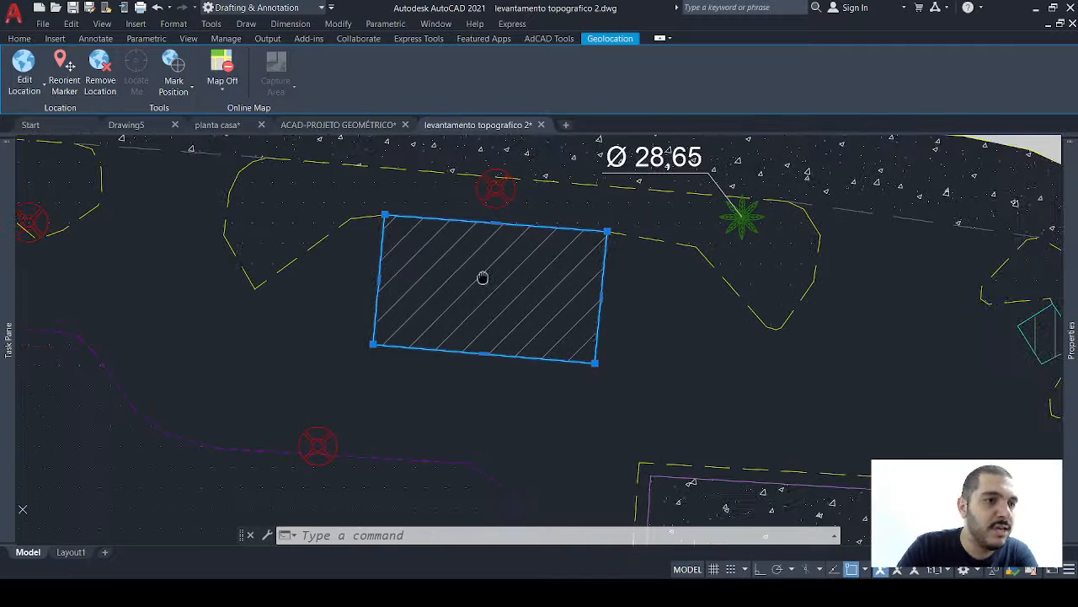
middle_click_drag(525, 430, 513, 421)
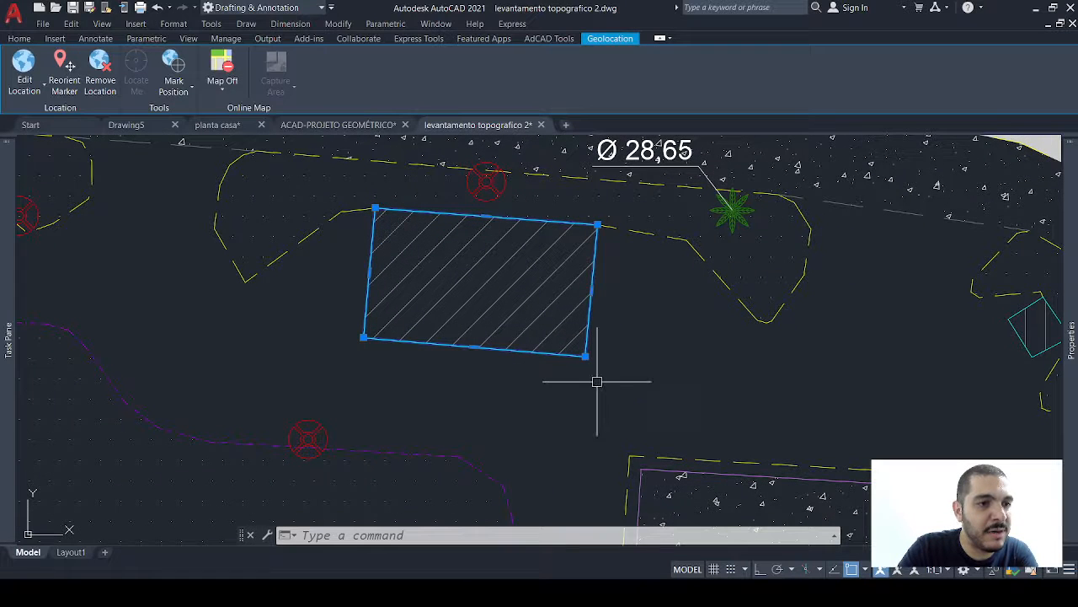
mouse_move(586, 357)
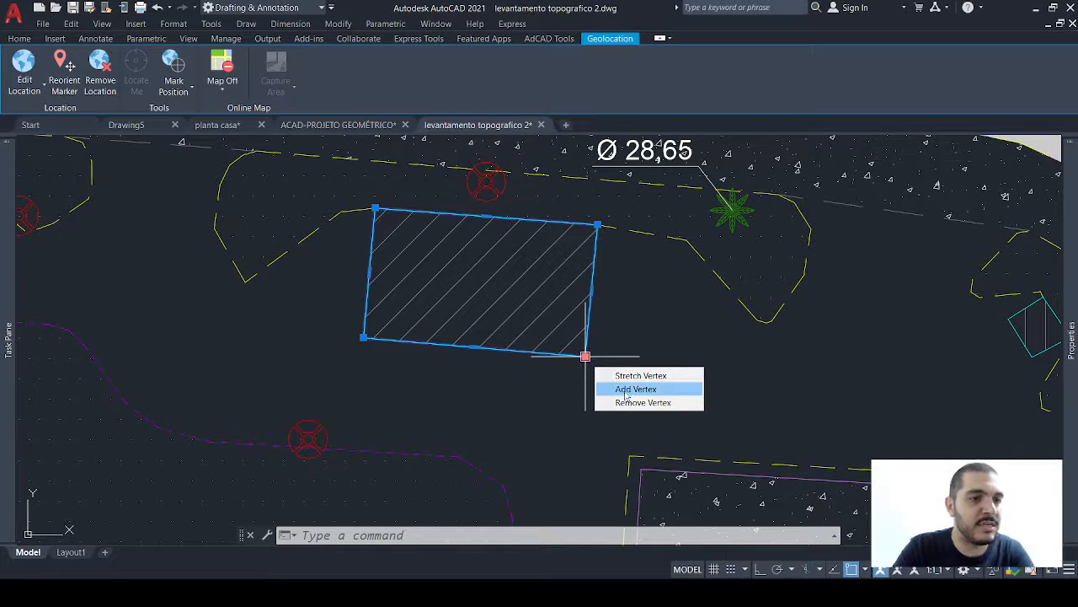
key("Escape")
left_click(307, 438)
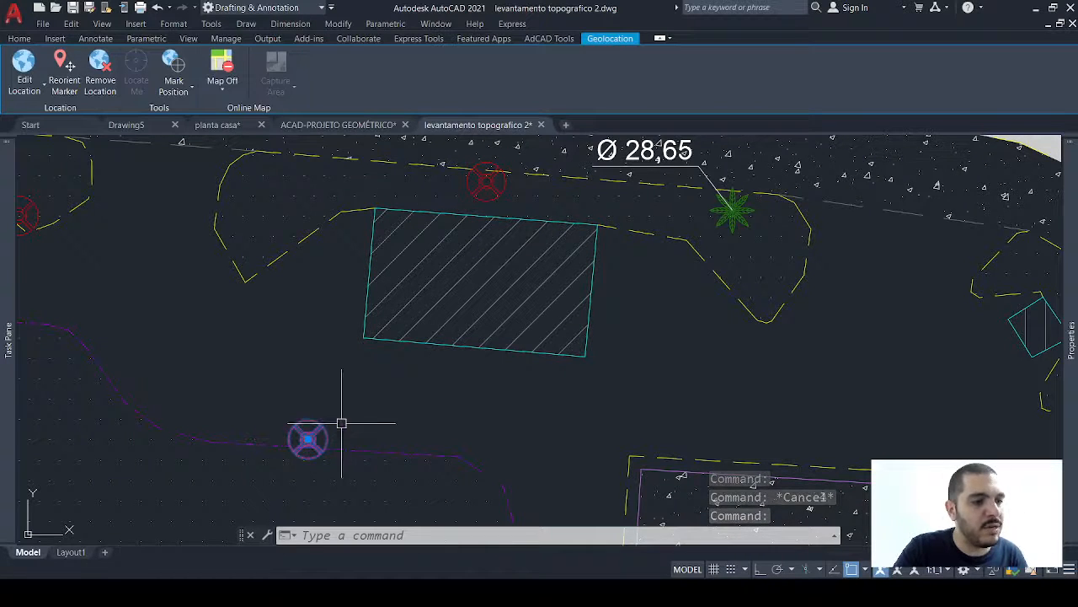
key("Escape")
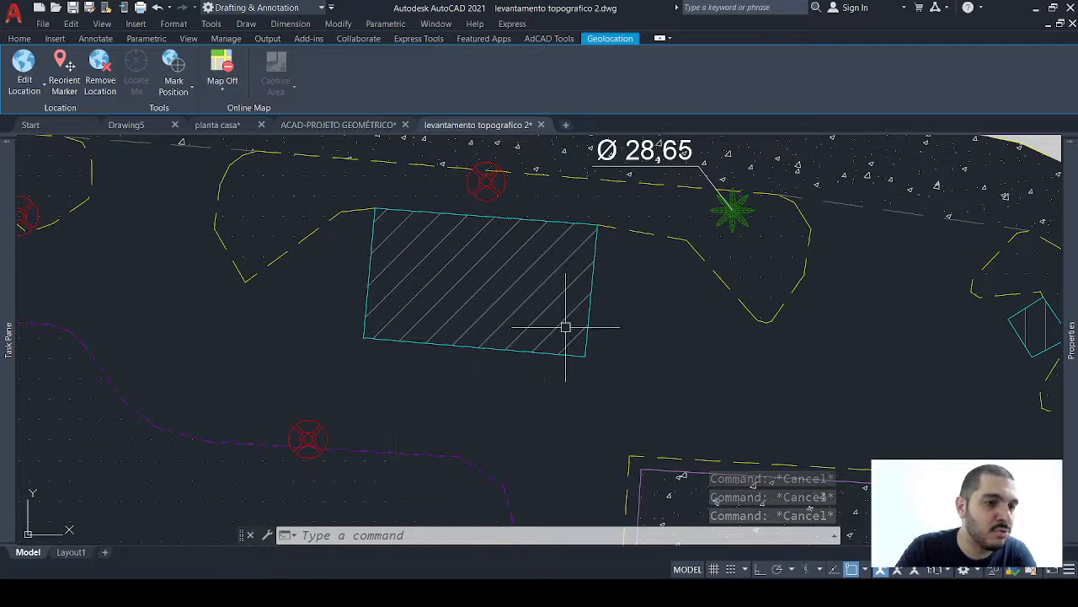
Try the Stretch Vertex option on the hatched rectangle's lower-right corner, pulling it outward, and undo the edit.
left_click(547, 352)
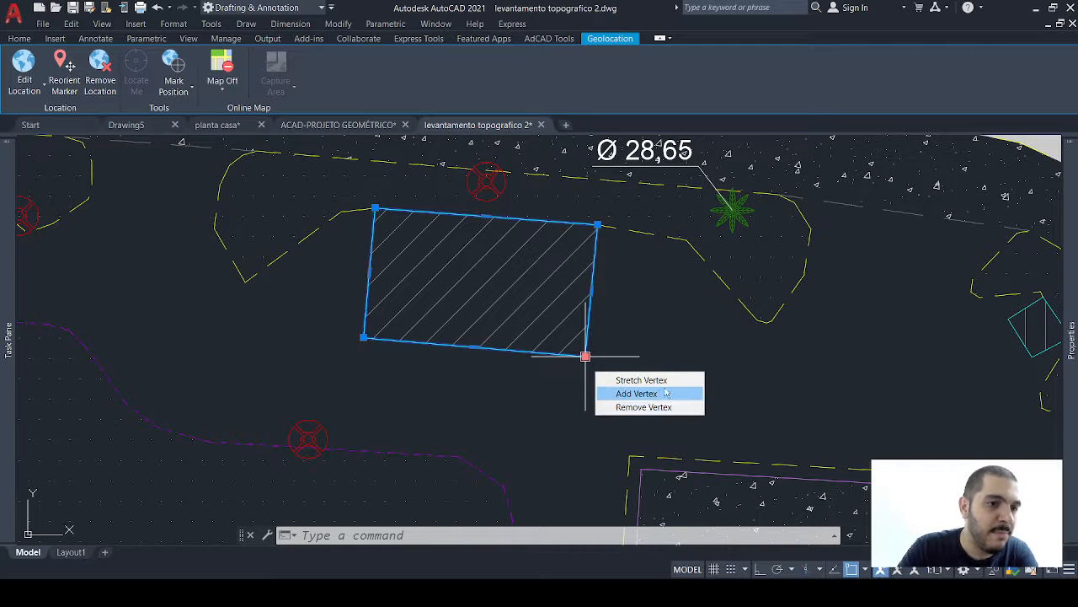
left_click(640, 380)
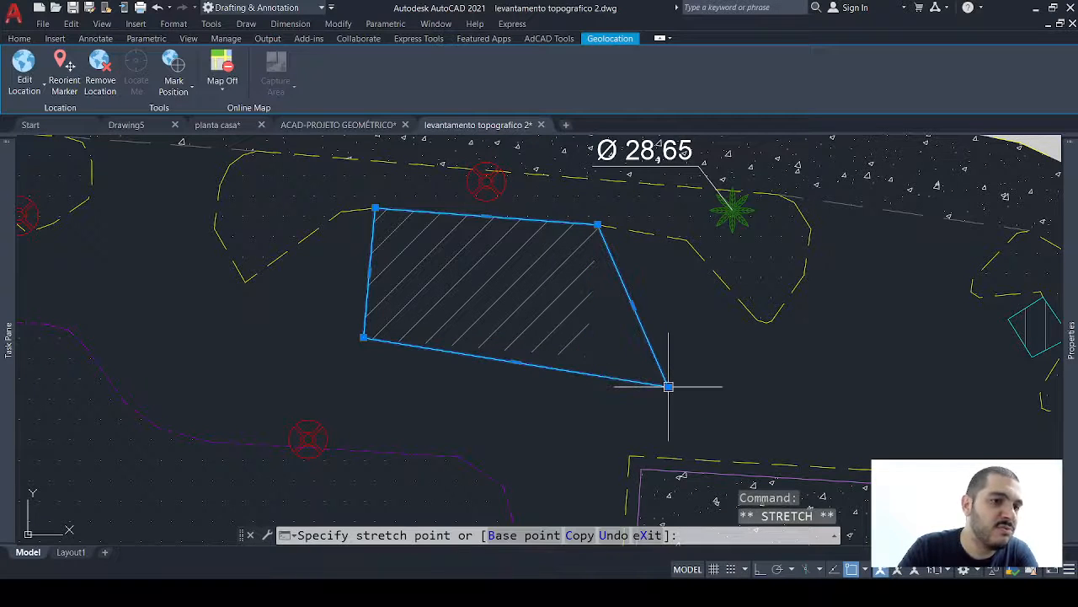
left_click(668, 385)
key("Escape")
type("u")
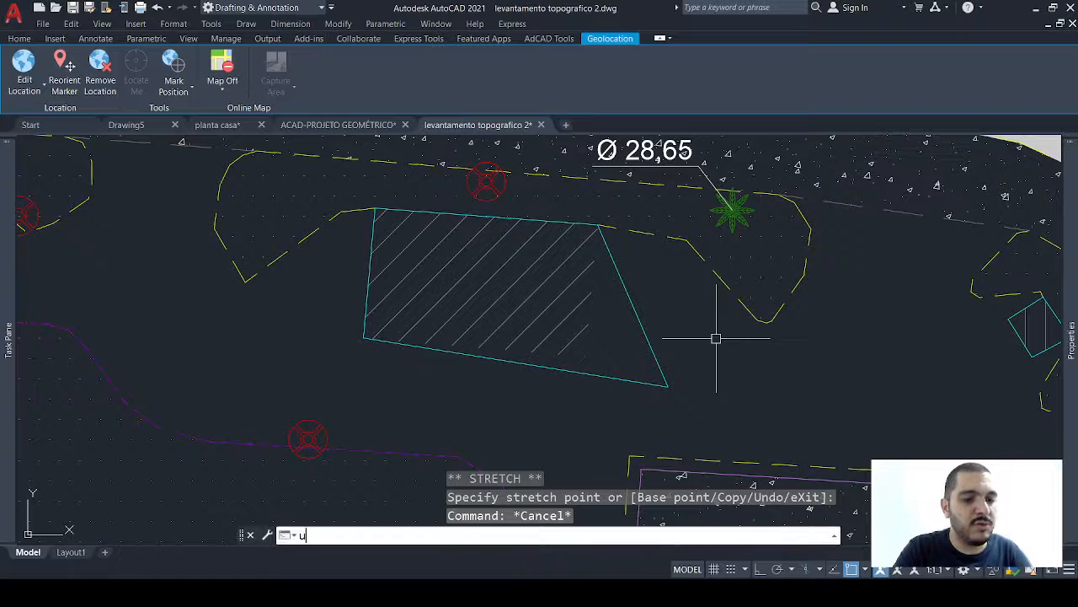
key("Return")
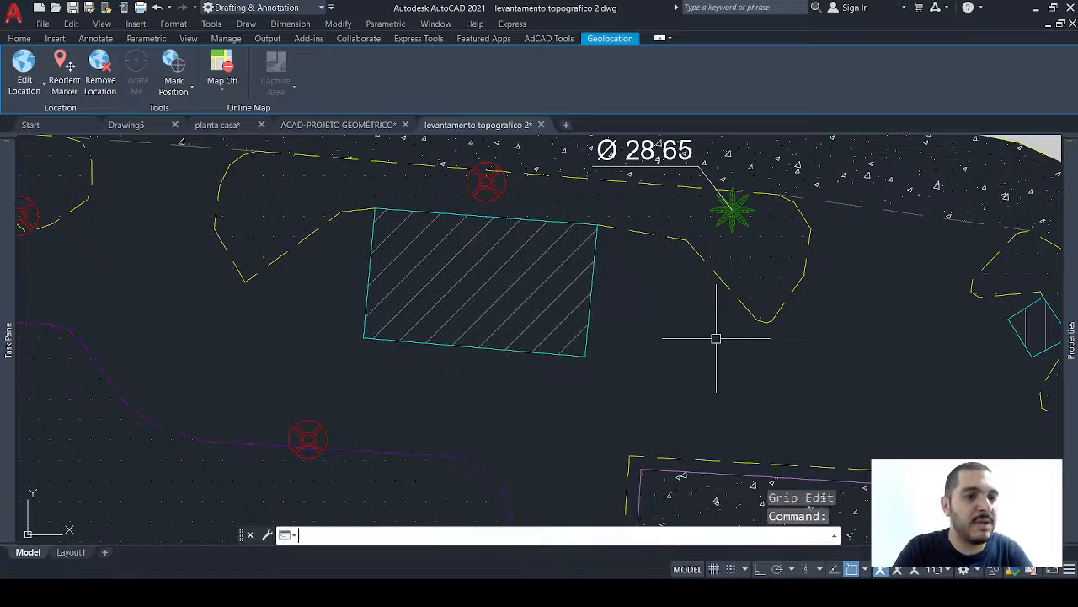
Try stretching the rectangle's lower-right corner directly by its grip, down and away from the hatch, and undo it.
left_click(590, 306)
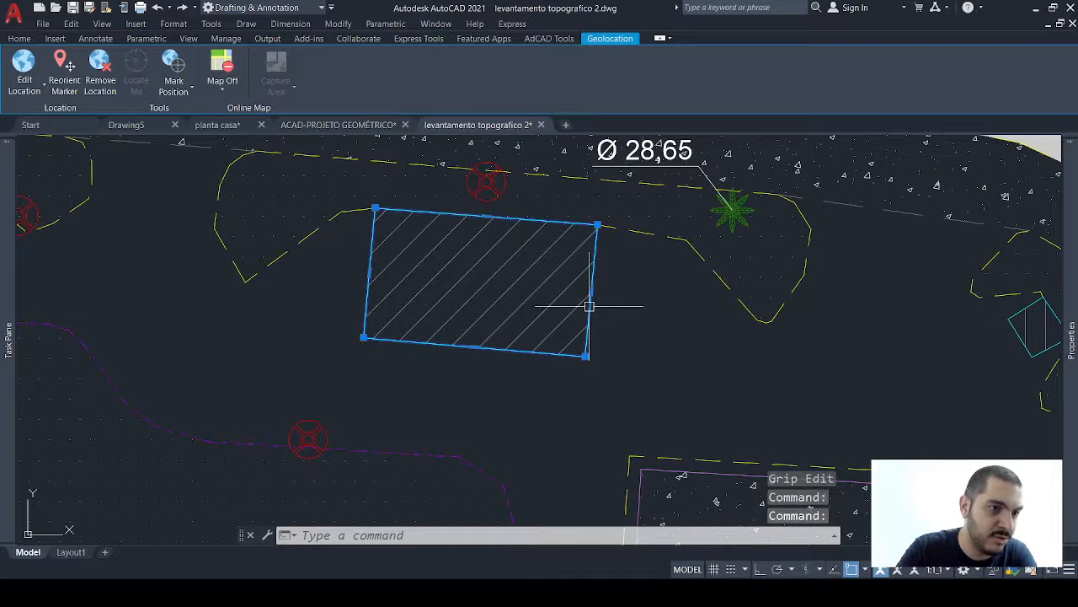
left_click(586, 356)
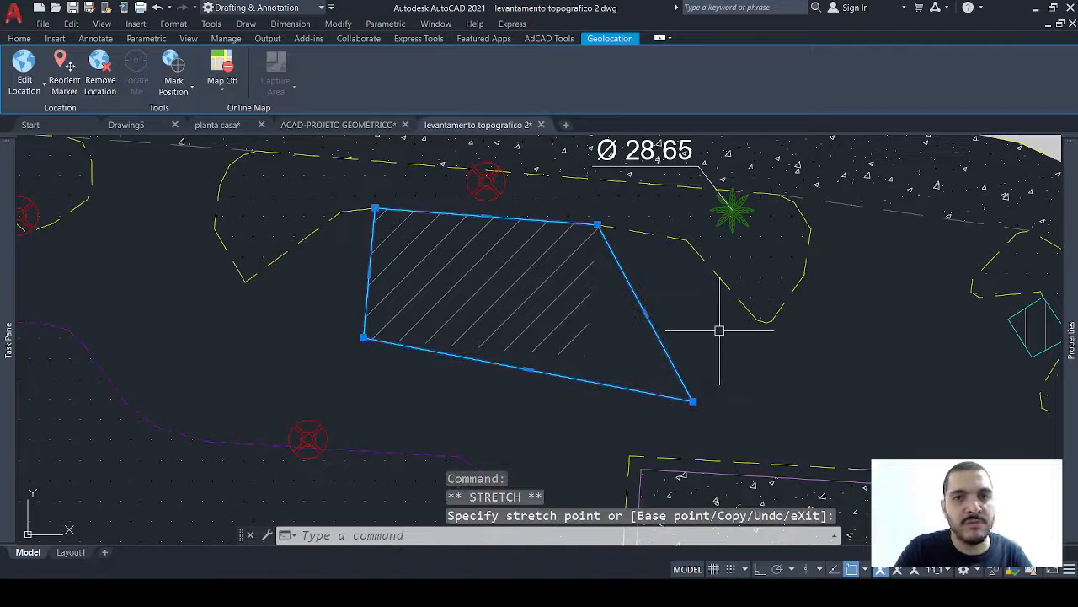
key("Escape")
type("u")
key("Return")
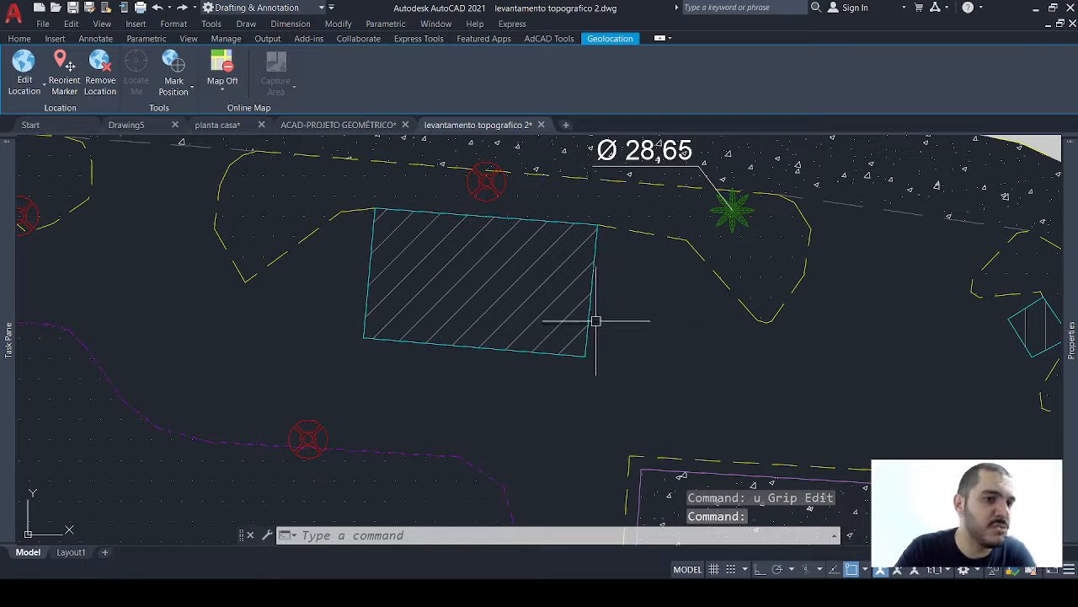
Try adding a vertex from the rectangle's lower-right corner, placed outside the right edge, and undo the addition.
left_click(589, 316)
mouse_move(586, 355)
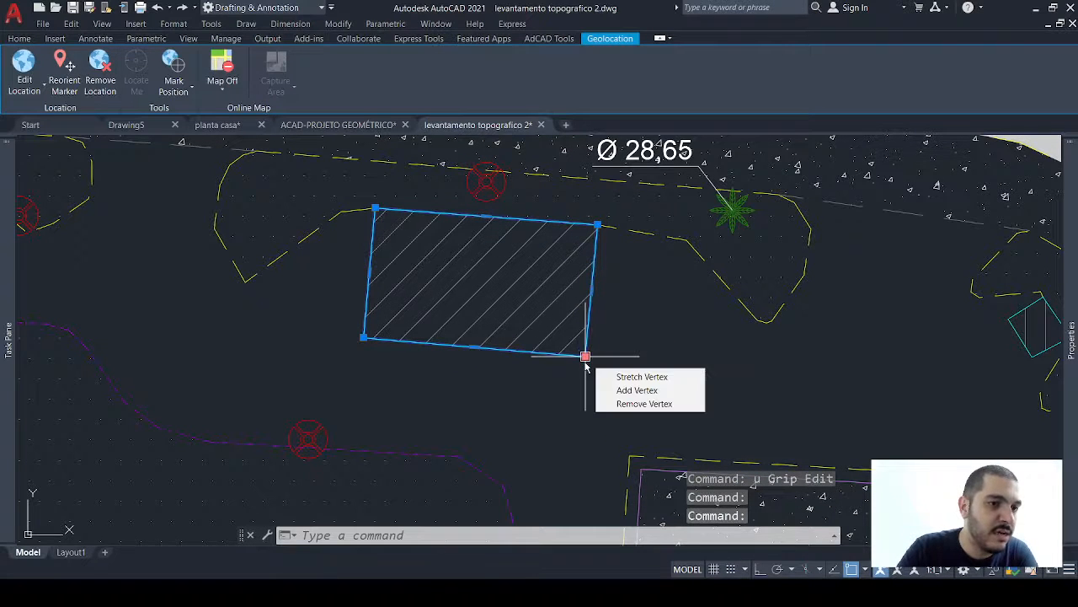
left_click(634, 391)
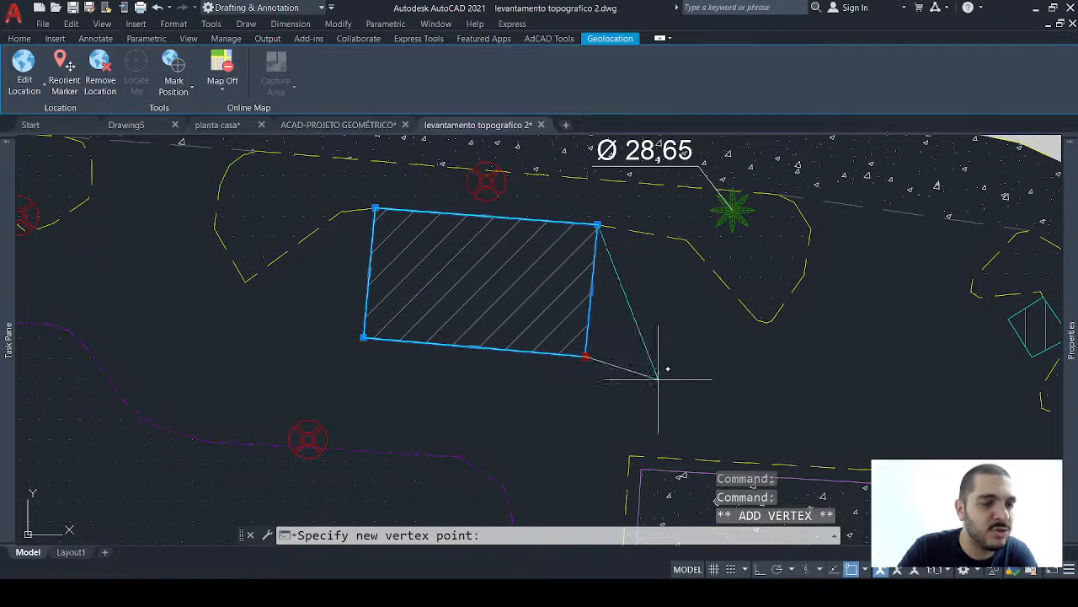
left_click(654, 294)
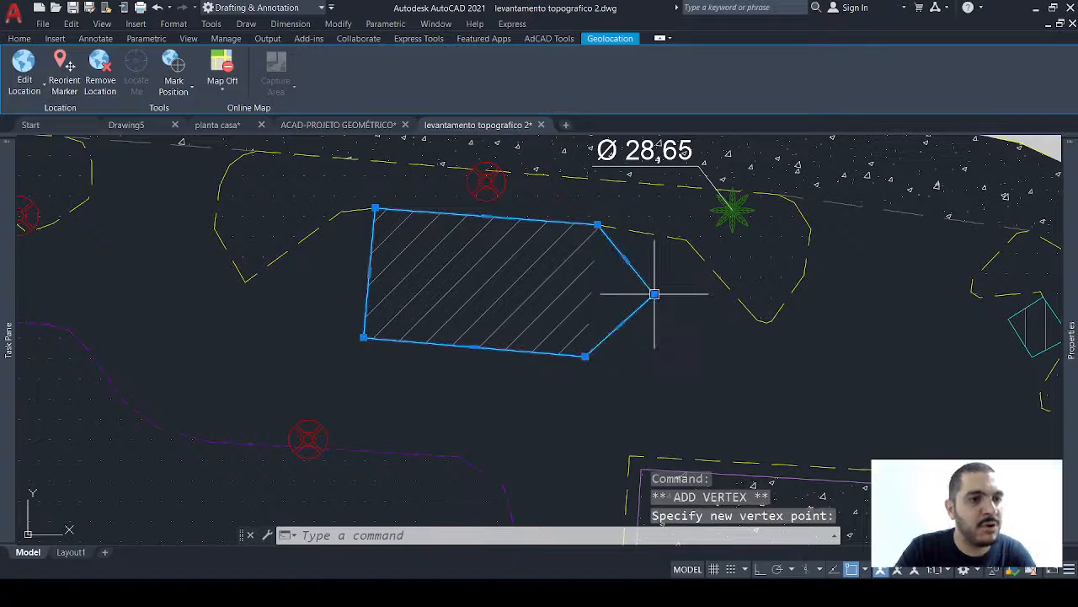
key("Escape")
type("u")
key("Return")
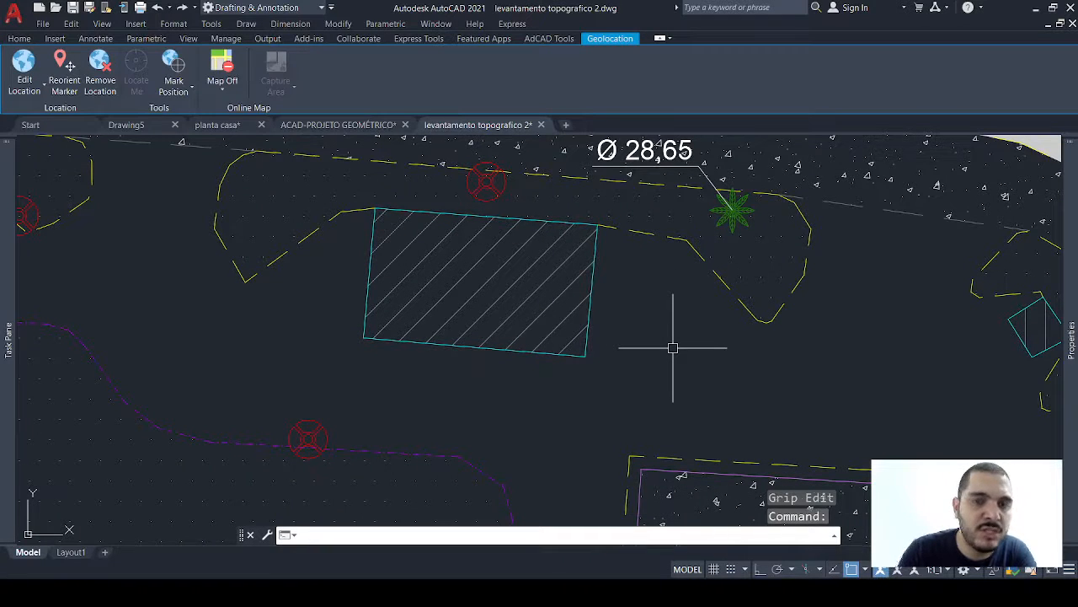
Try adding a vertex from the midpoint of the rectangle's right edge, placed outward, and undo the addition.
left_click(590, 289)
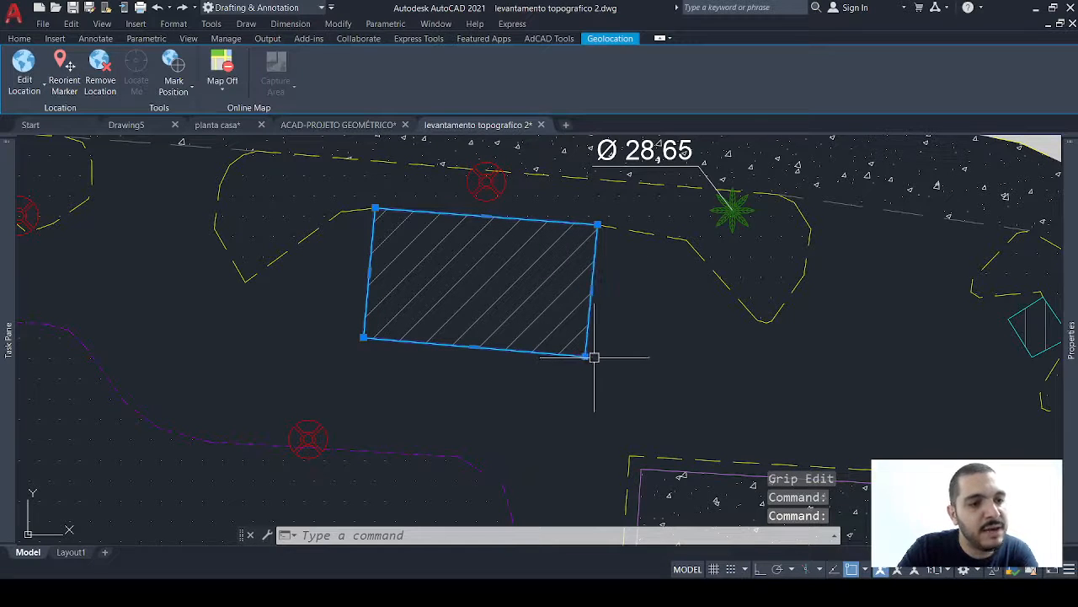
mouse_move(585, 356)
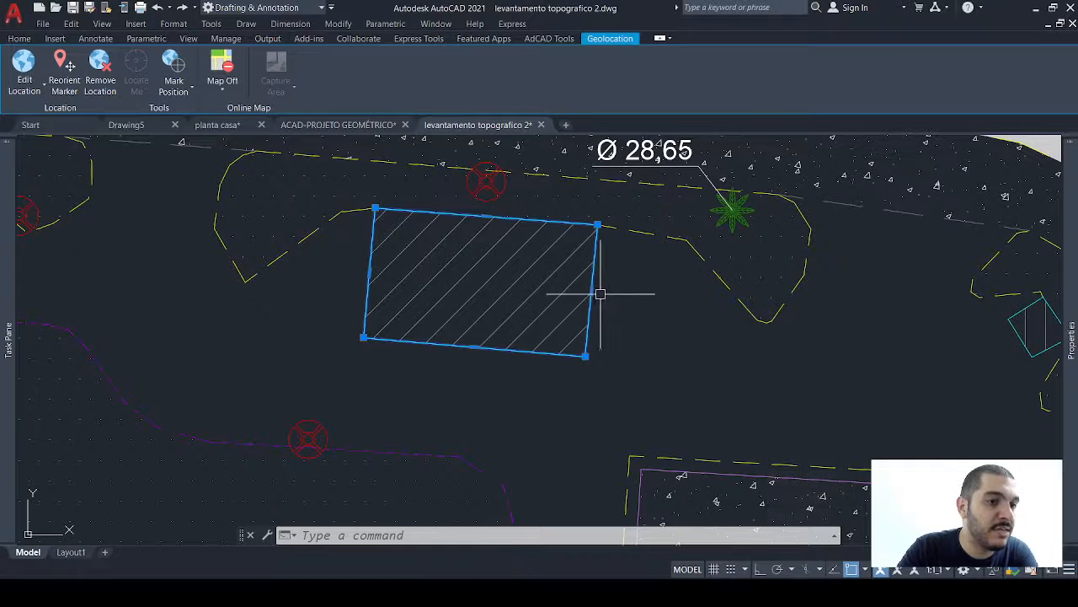
mouse_move(591, 290)
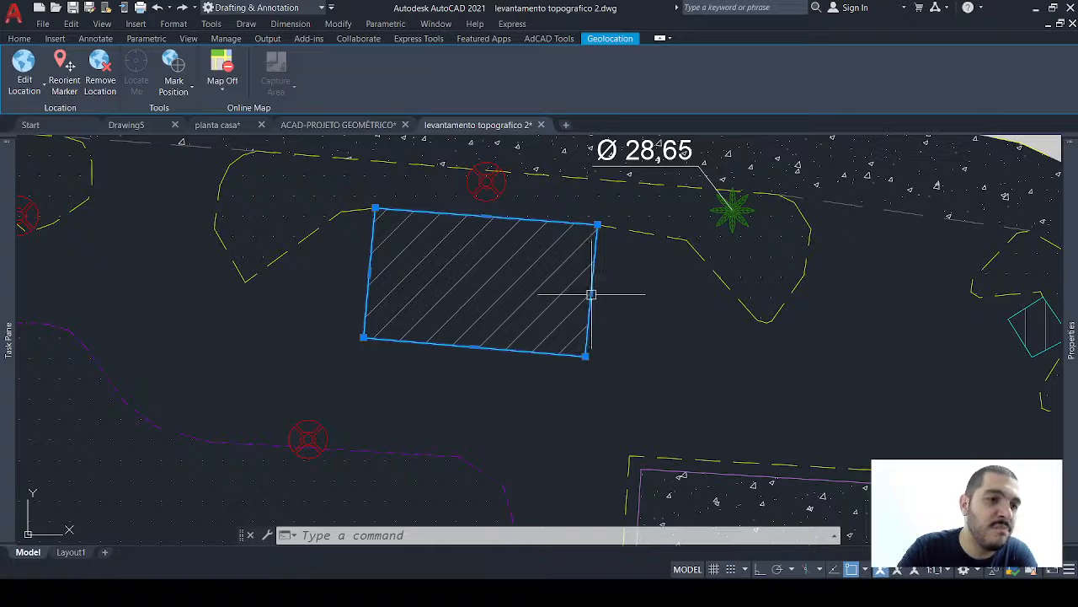
left_click(634, 323)
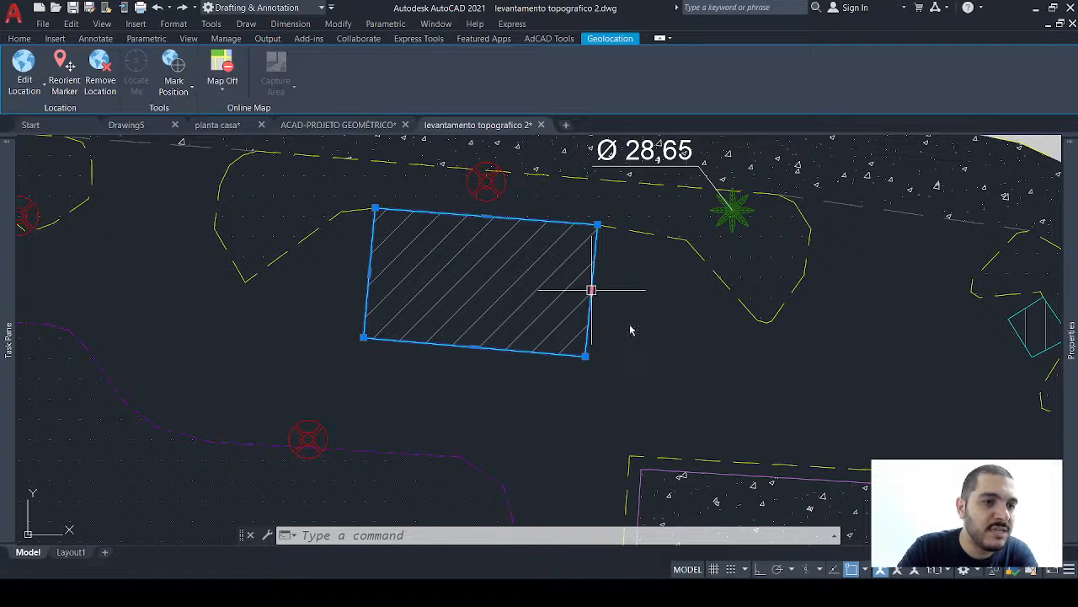
left_click(646, 286)
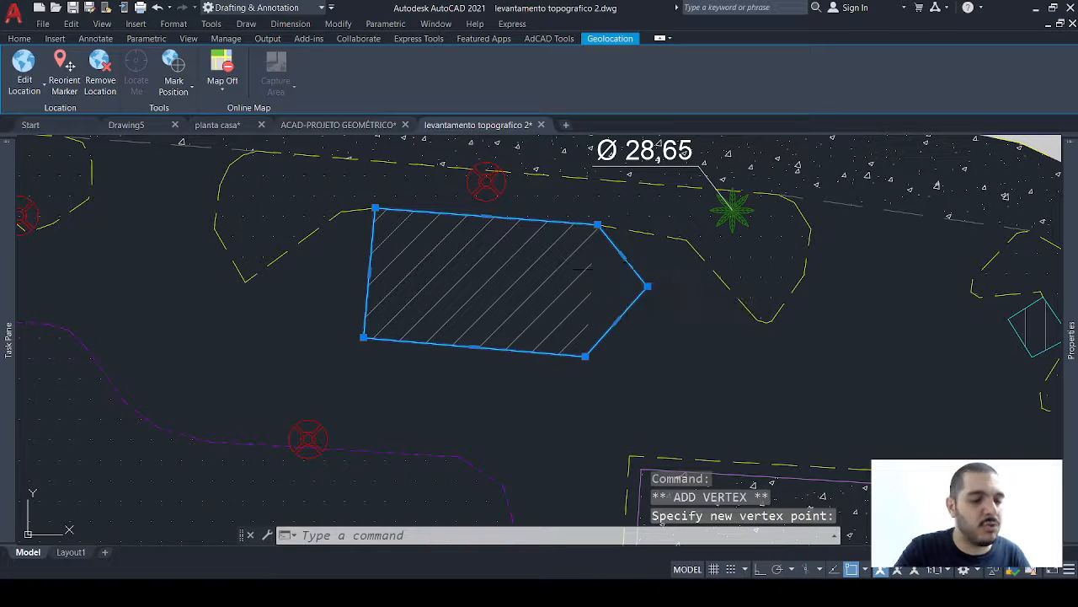
key("Escape")
type("u")
key("Return")
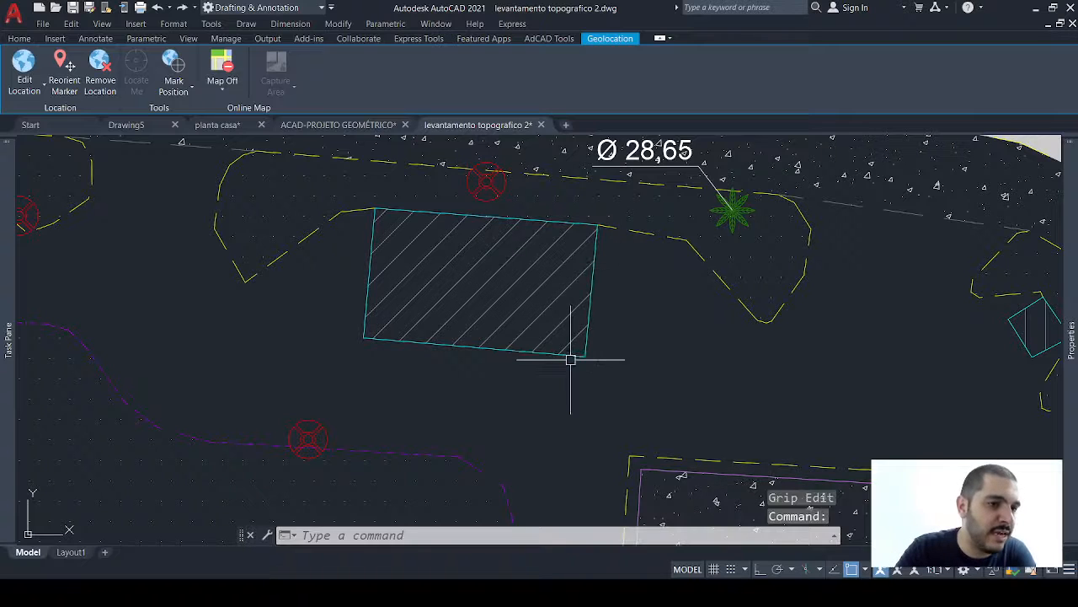
Try removing the lower-right vertex of the hatched rectangle's boundary, and undo the removal.
left_click(589, 354)
mouse_move(586, 356)
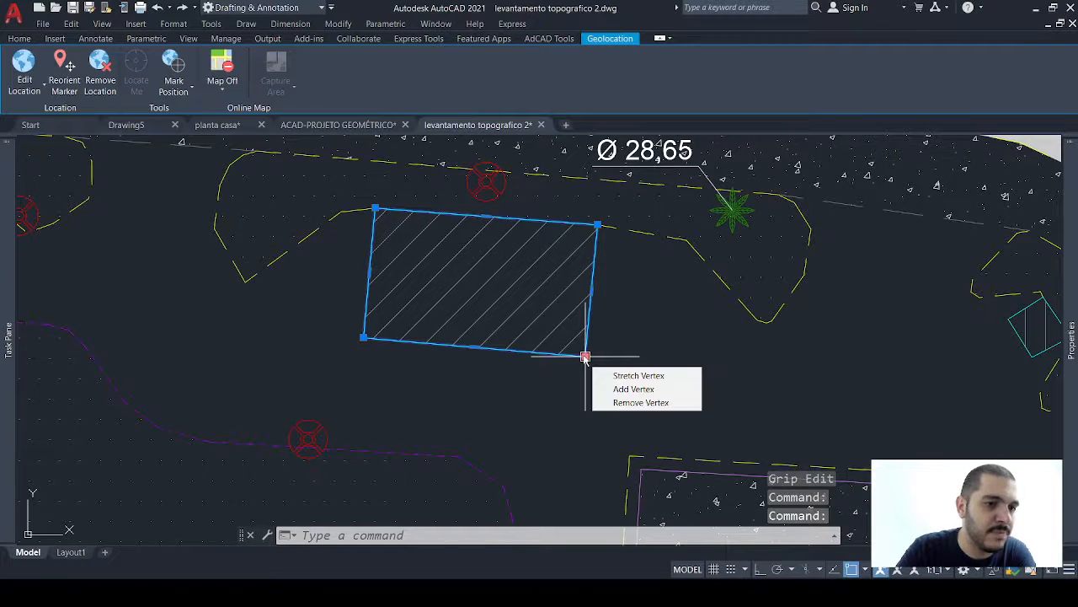
left_click(640, 402)
key("Escape")
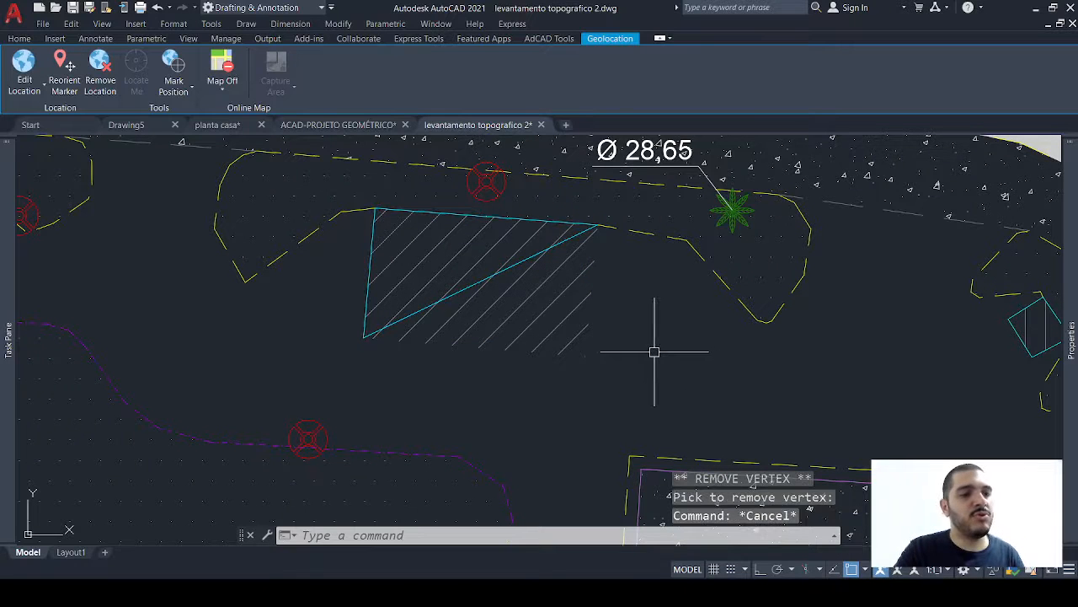
type("u")
key("Return")
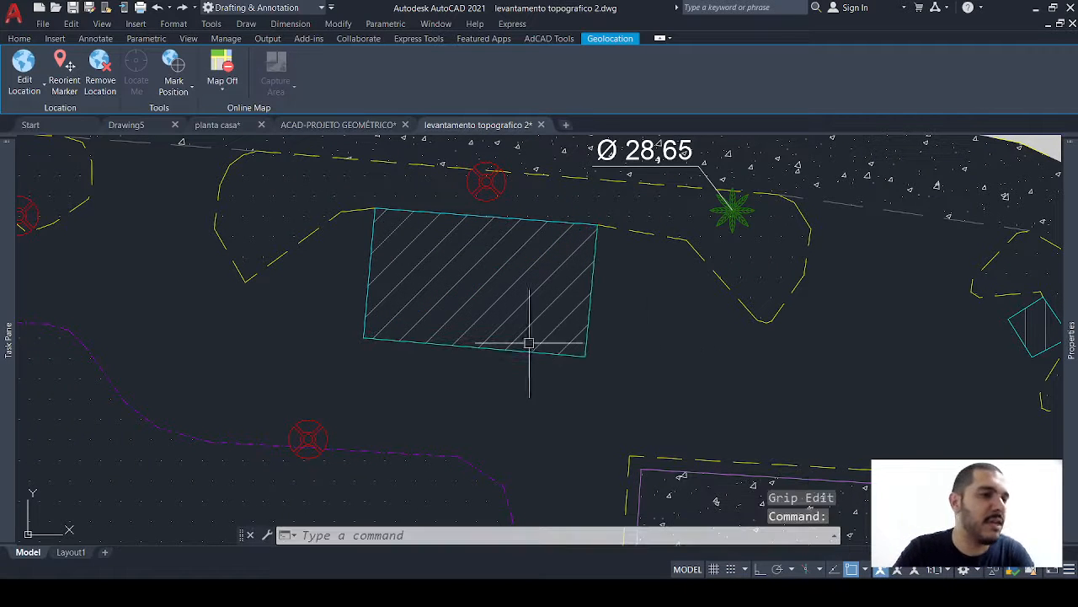
Add a vertex to the diagonal segment of the yellow dashed outline beside the hatched rectangle, bulging the edge outward.
scroll(360, 298, "up", 3)
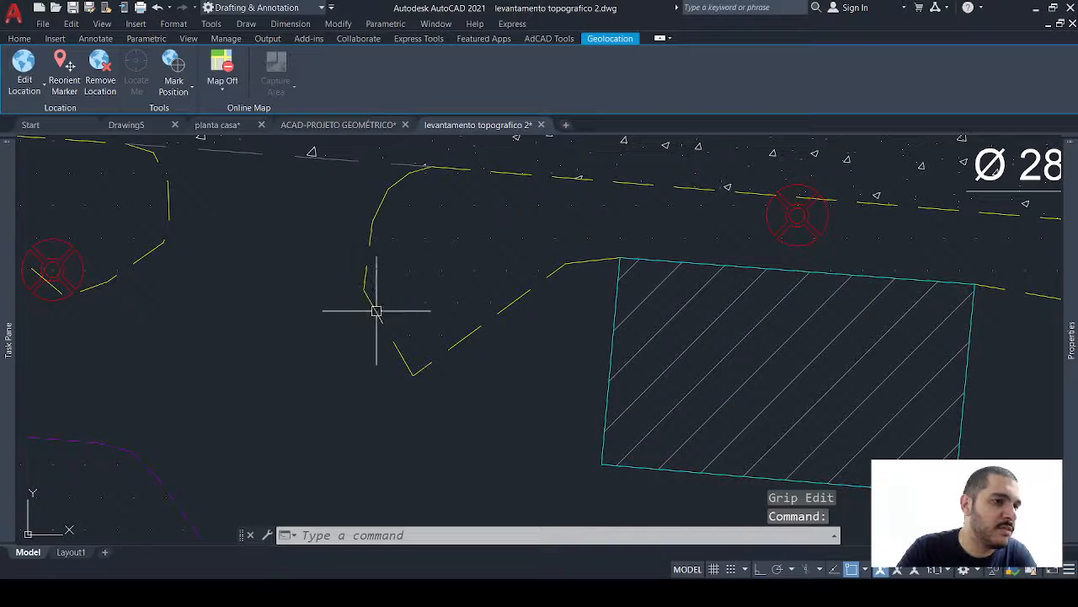
left_click(373, 307)
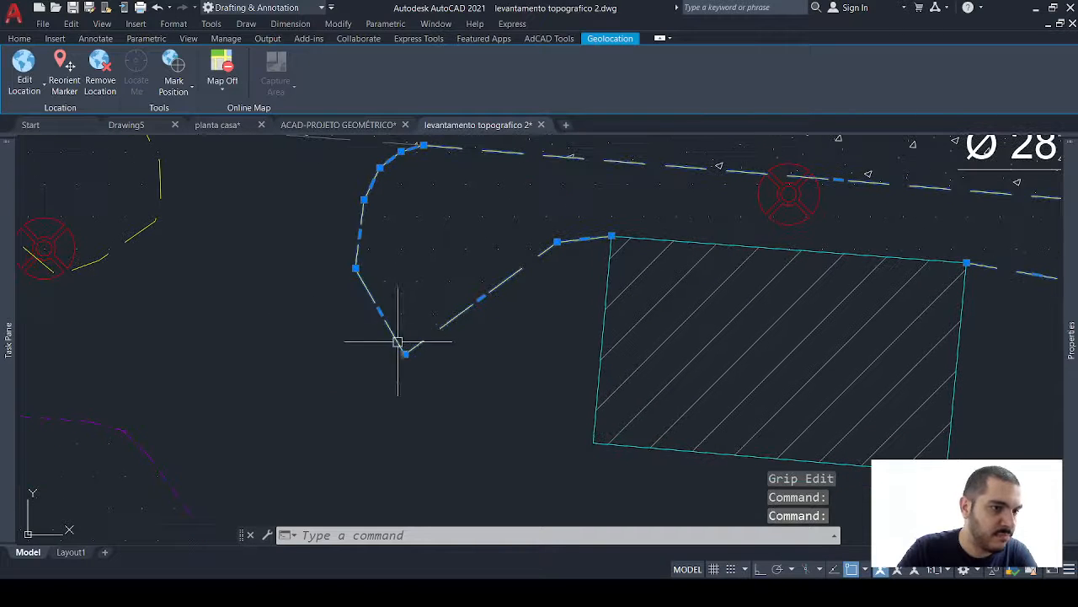
mouse_move(481, 297)
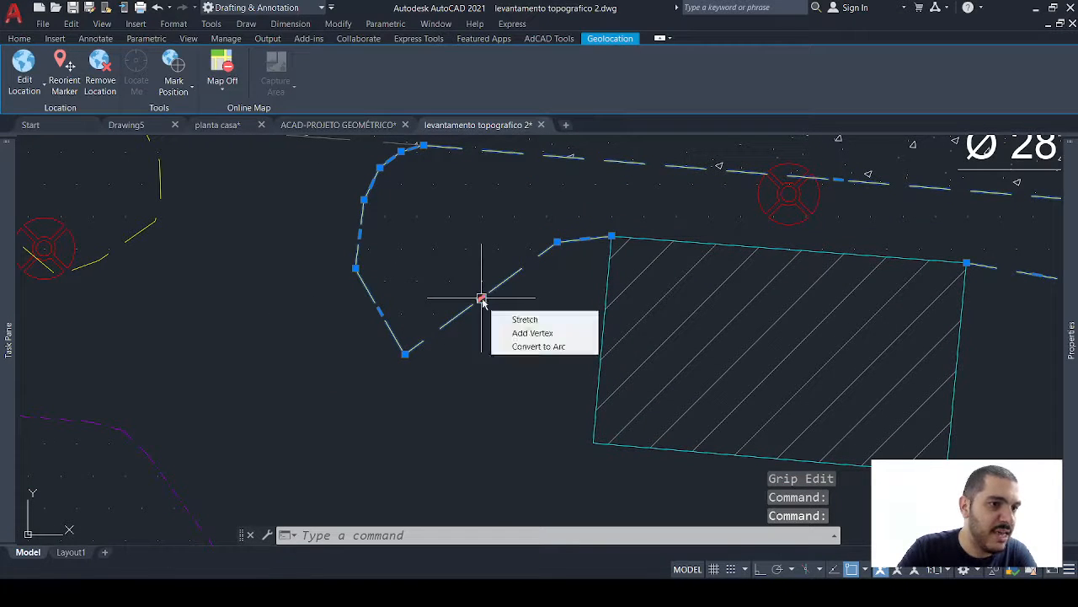
left_click(516, 331)
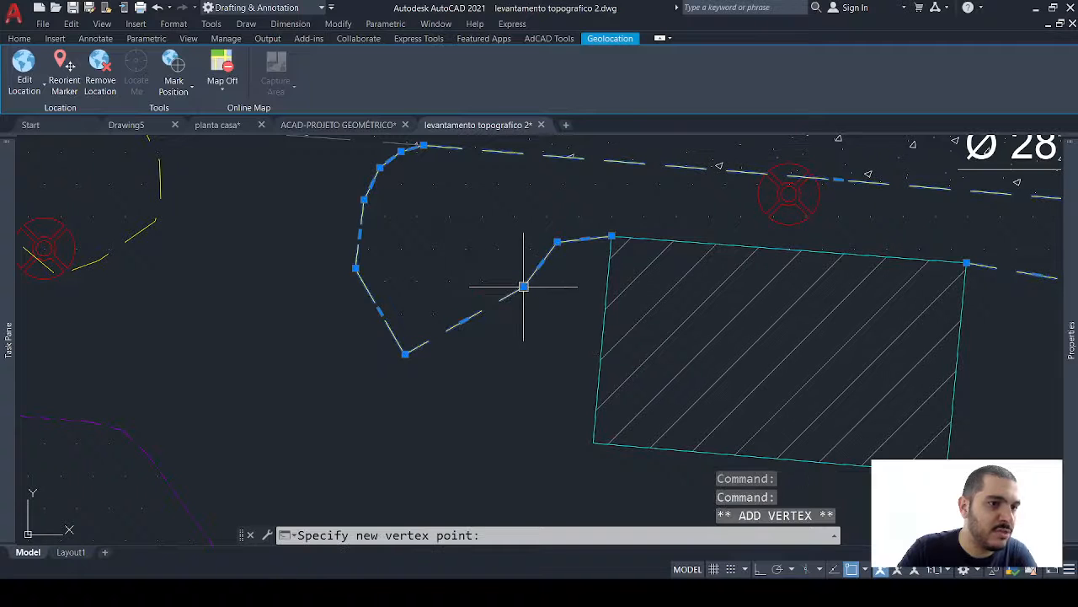
left_click(523, 286)
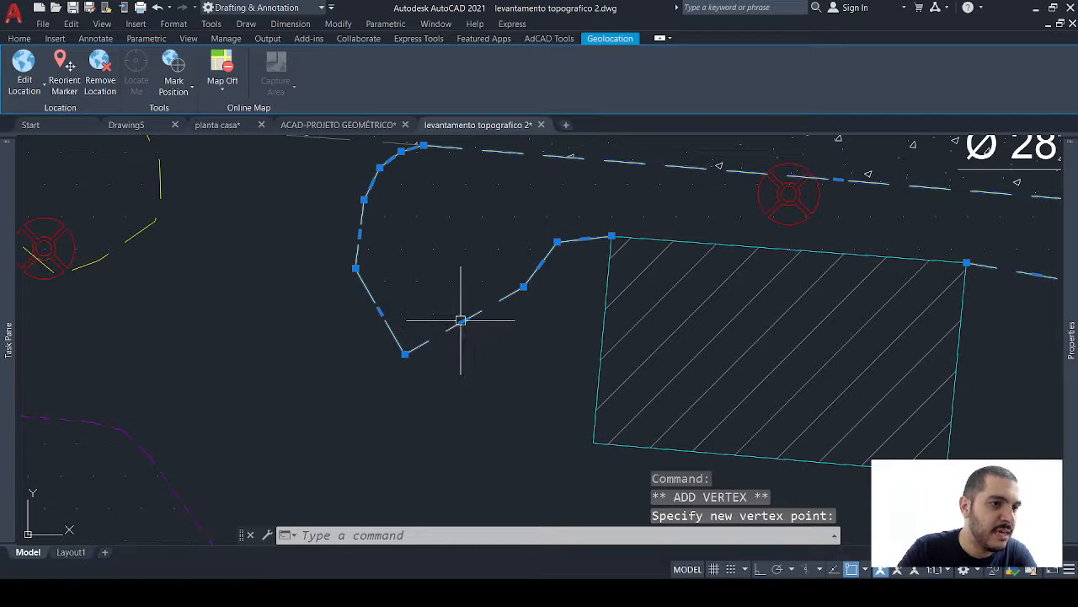
Add two more vertices to the lower diagonal segment of the yellow dashed outline beside the hatched rectangle, placed outward to round its lower-right side.
mouse_move(464, 320)
left_click(497, 353)
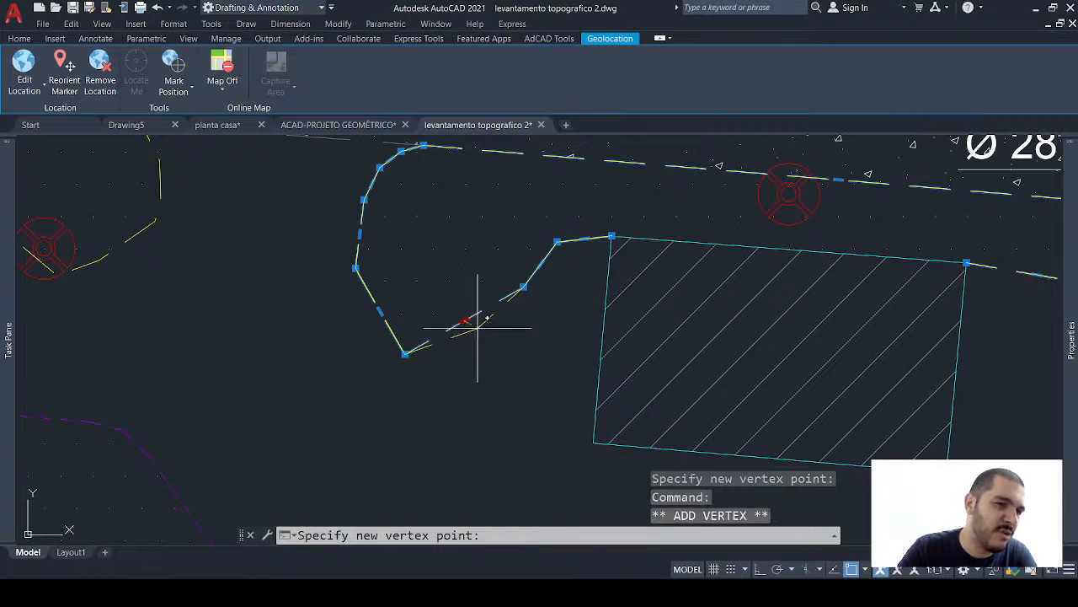
left_click(478, 328)
mouse_move(441, 340)
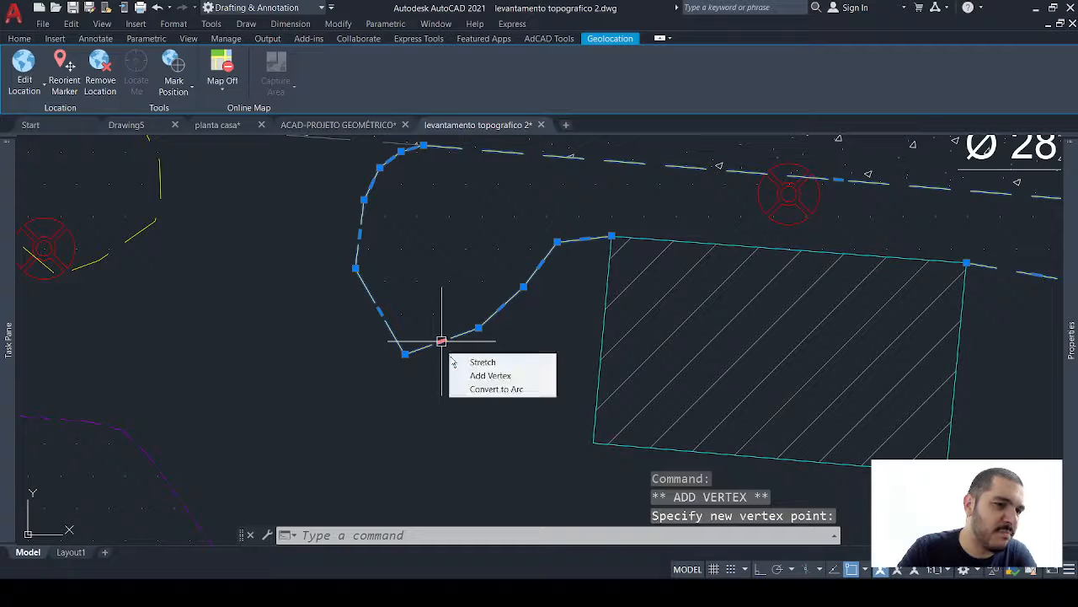
left_click(461, 377)
scroll(440, 343, "up", 2)
left_click(446, 344)
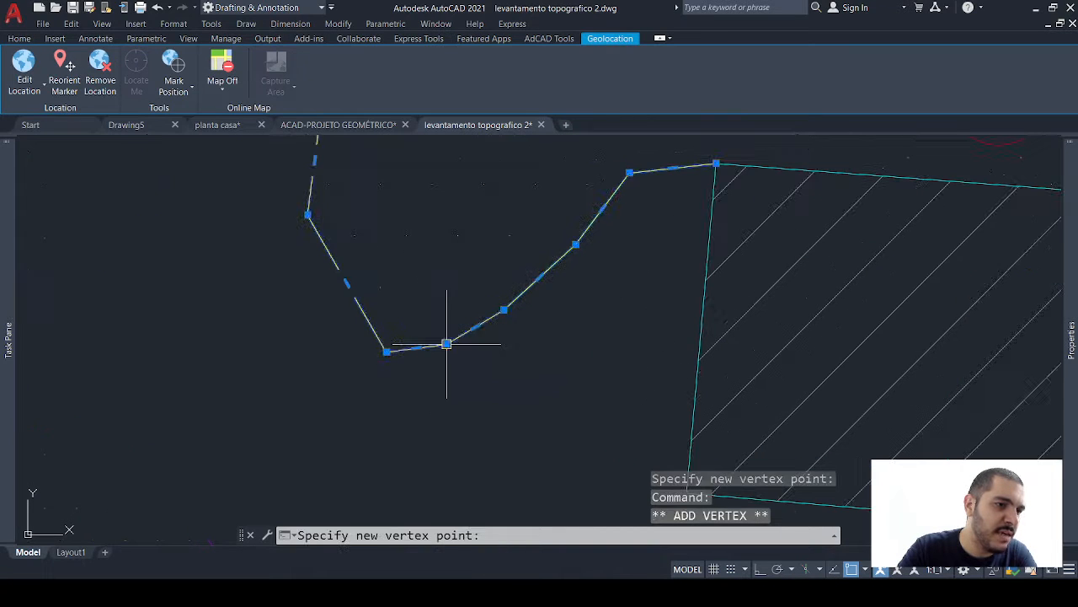
Add three vertices along the lower-left segment of the yellow dashed outline, each placed outward to round that side of the lobe.
mouse_move(347, 283)
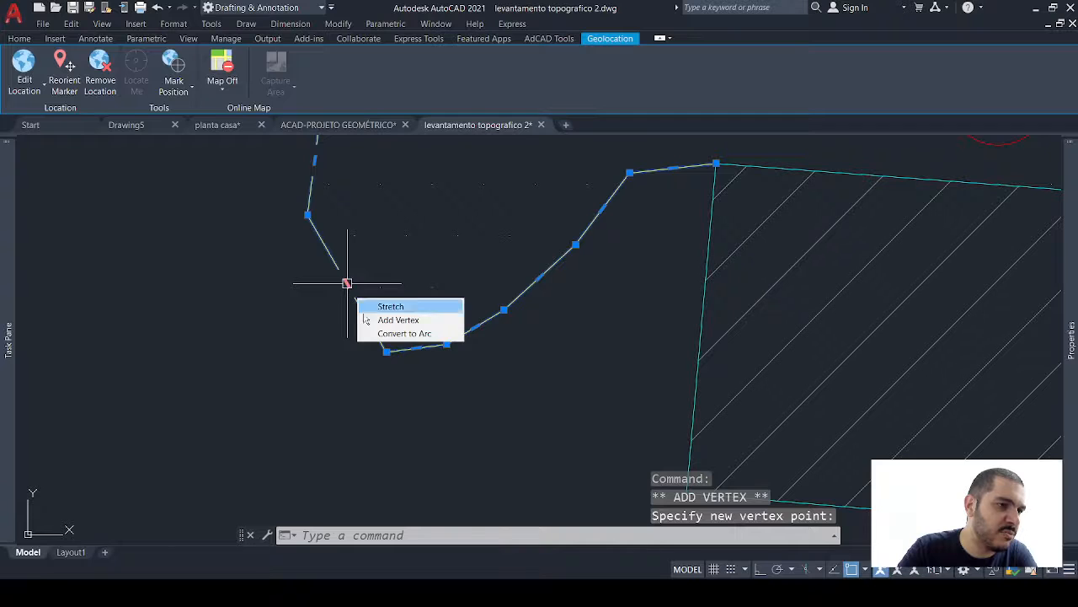
left_click(390, 315)
left_click(306, 250)
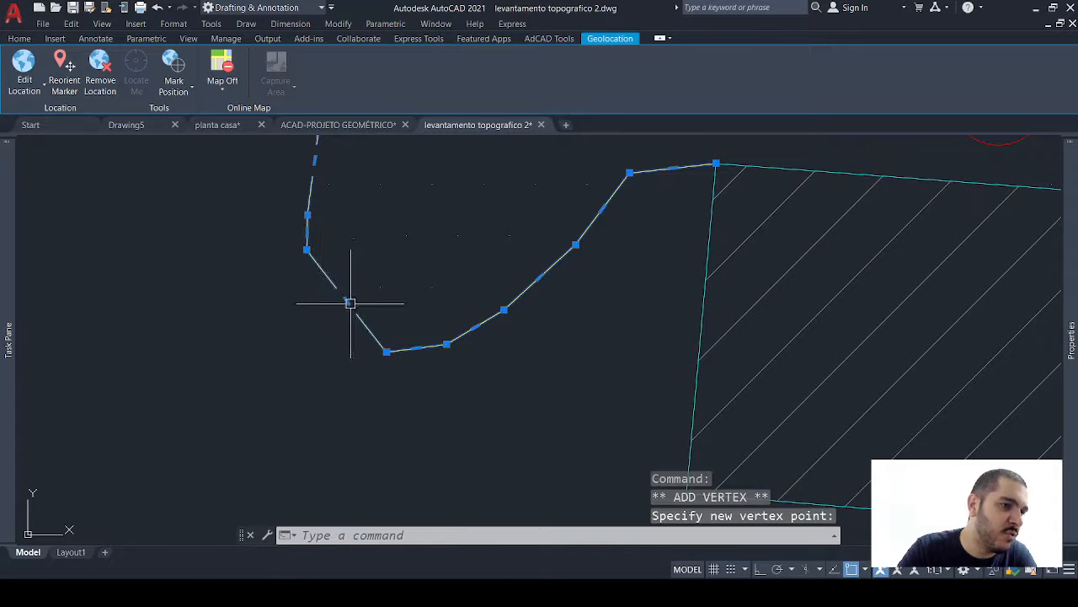
mouse_move(347, 304)
left_click(388, 337)
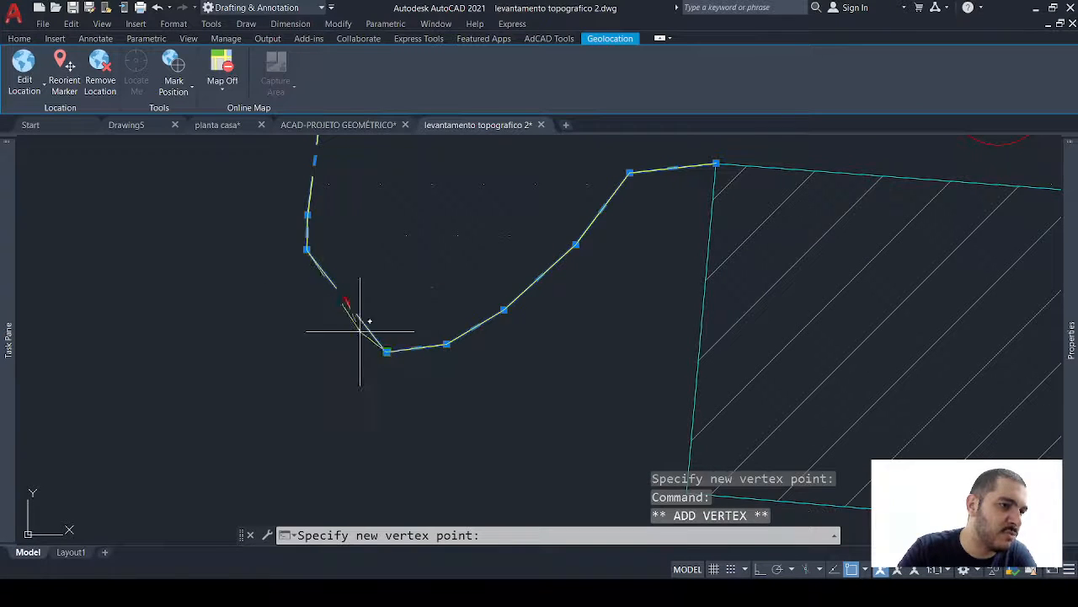
left_click(325, 295)
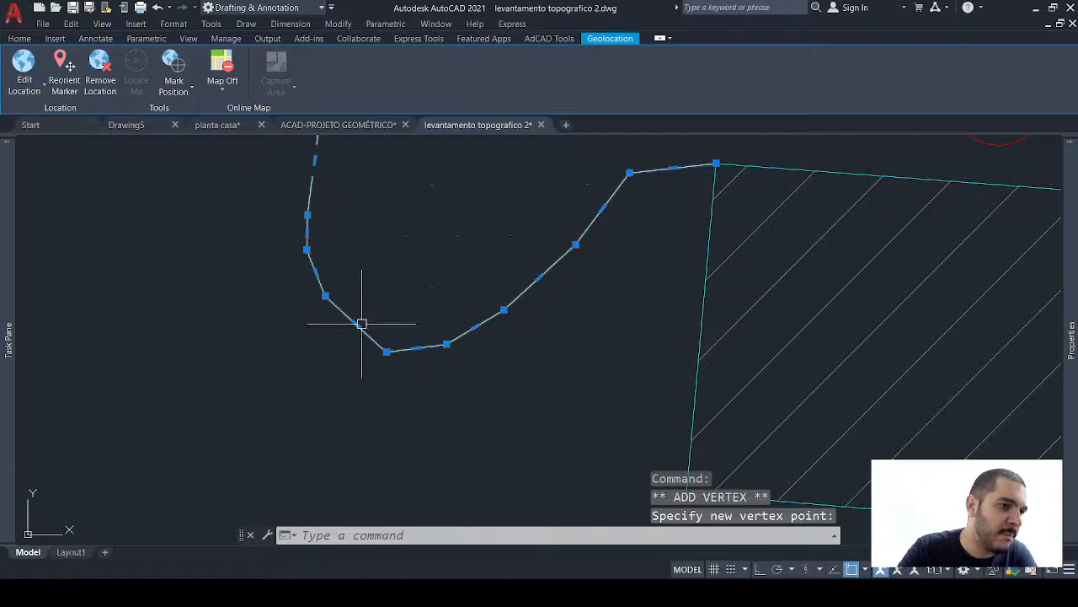
mouse_move(356, 324)
left_click(392, 354)
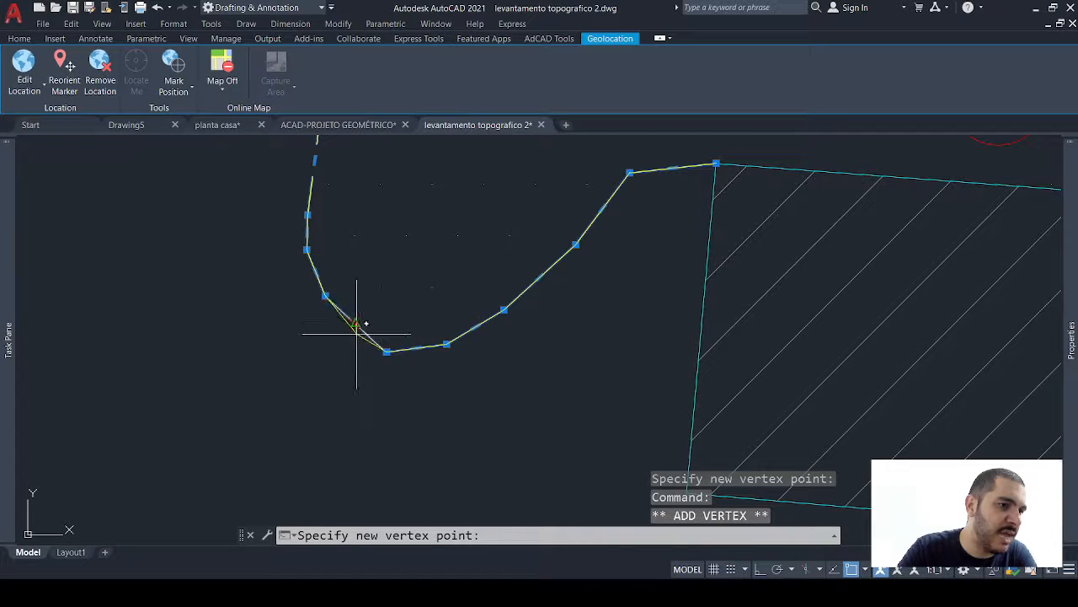
left_click(351, 333)
Try removing the outline's vertex between the hatched rectangle and the Ø 28,65 tree, and undo the removal.
scroll(351, 332, "down", 4)
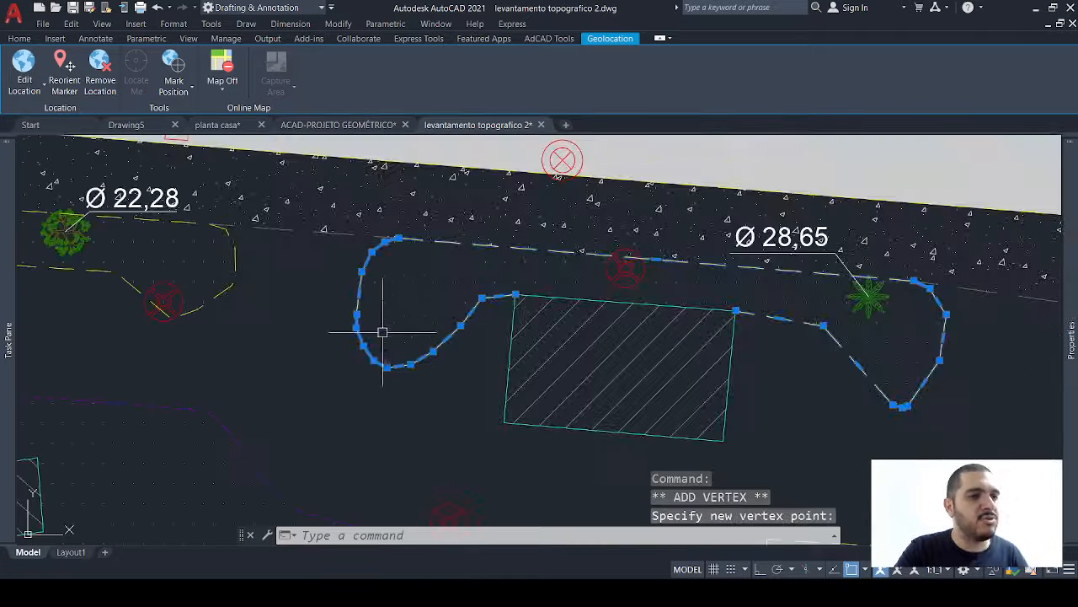
middle_click_drag(505, 287, 366, 275)
mouse_move(626, 308)
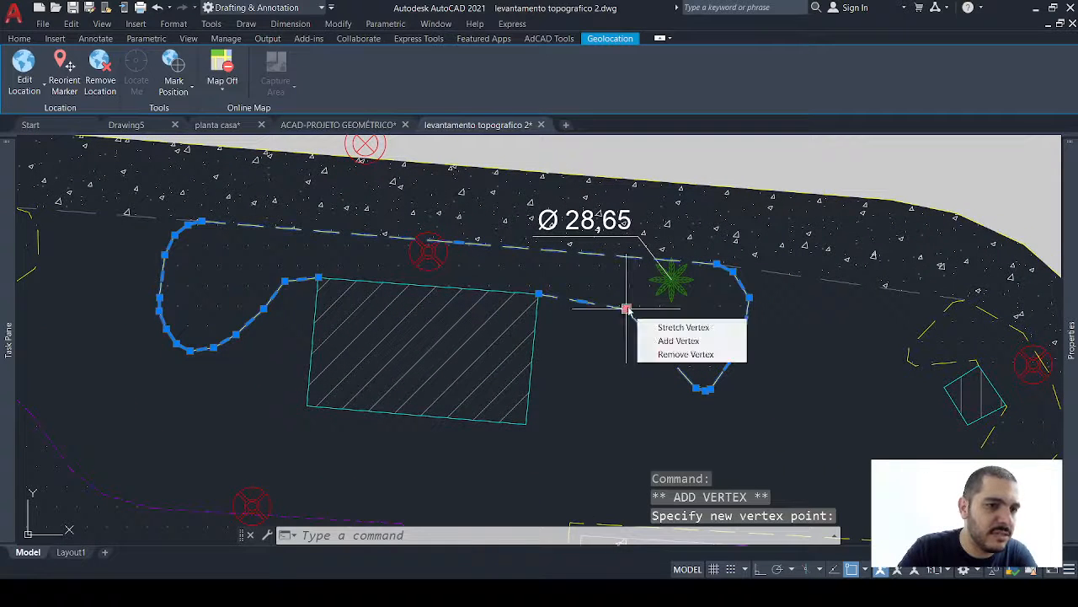
left_click(664, 355)
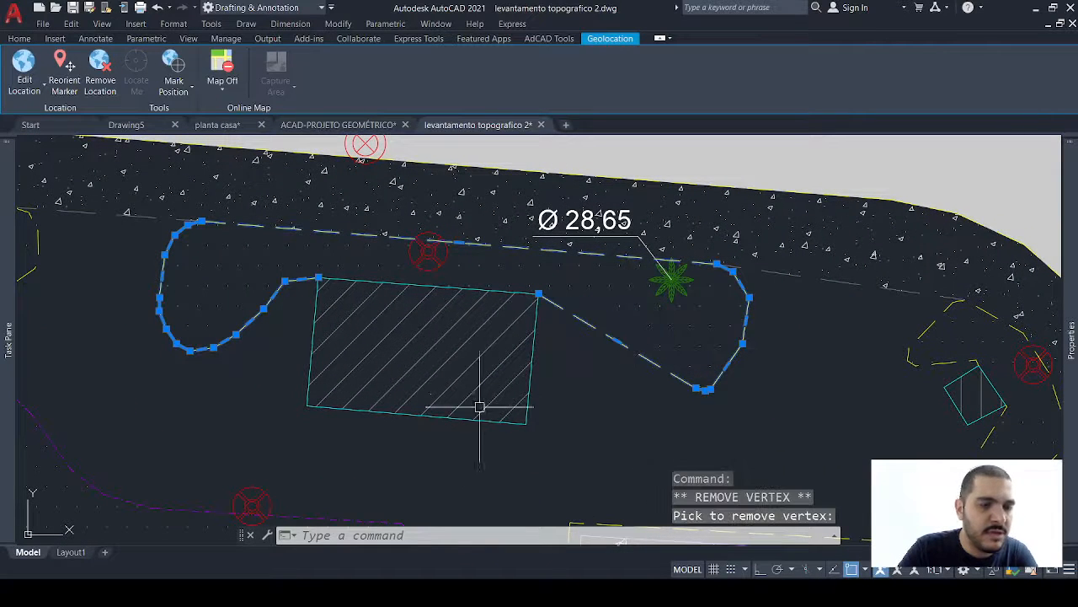
key("Escape")
type("u")
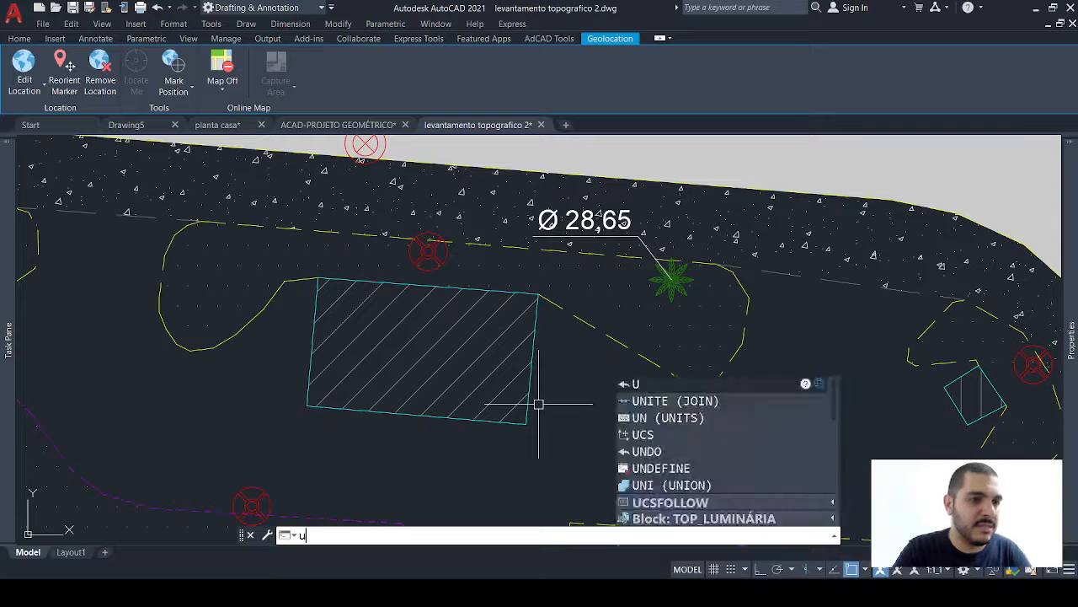
key("Return")
Try stretching the right edge of the hatched rectangle's boundary outward from its midpoint, and cancel the stretch.
middle_click_drag(539, 404, 528, 357)
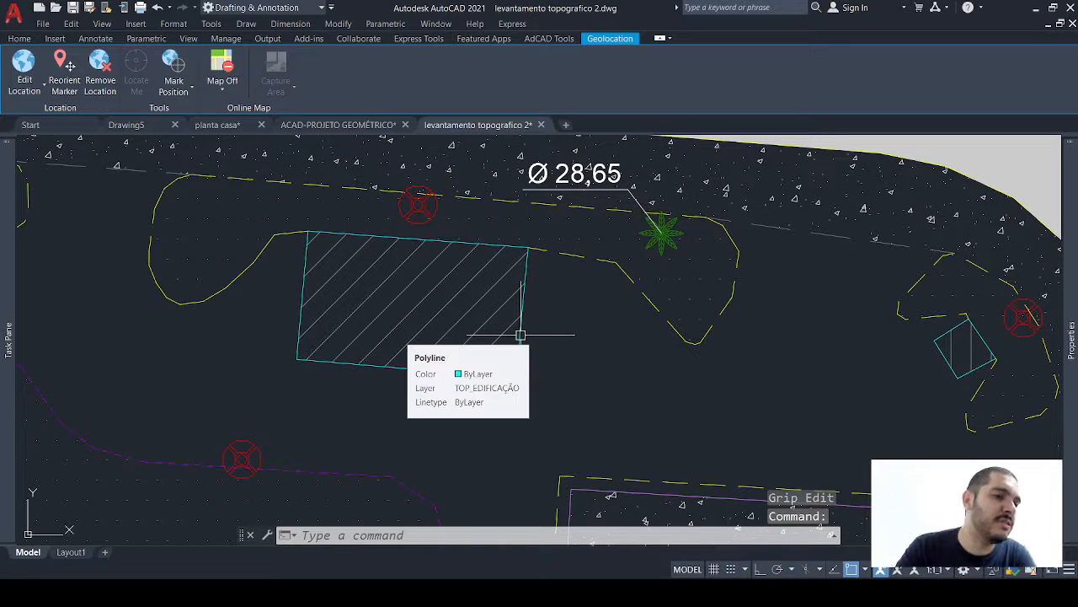
left_click(520, 335)
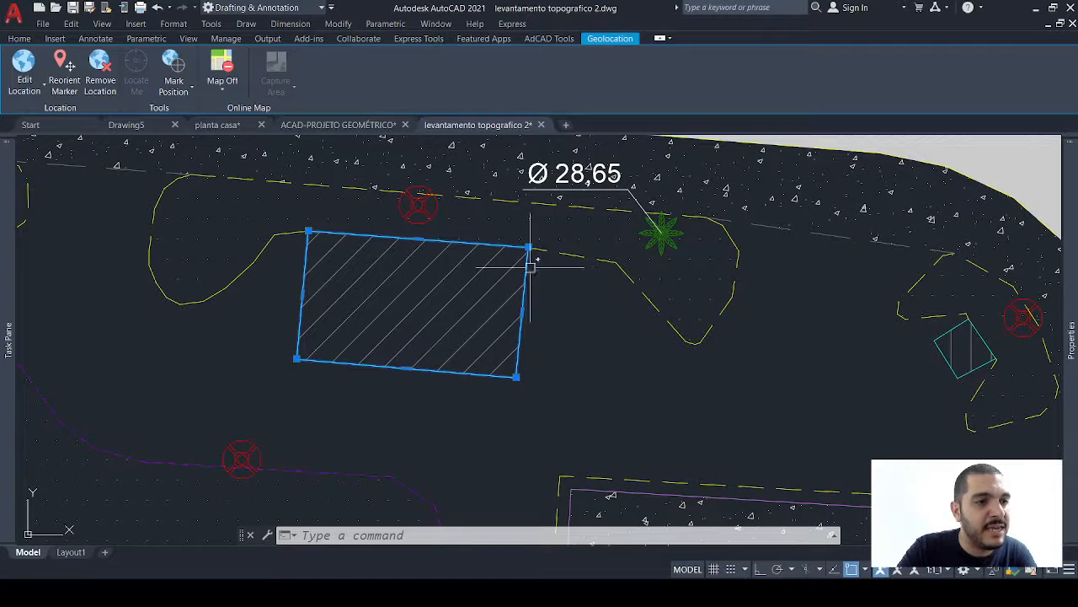
left_click(520, 312)
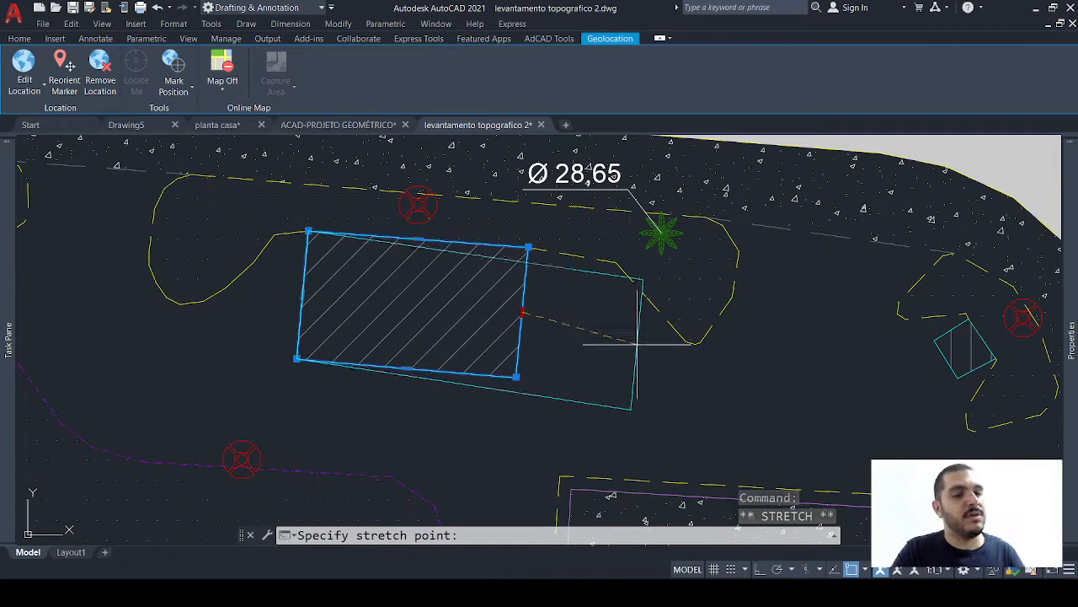
key("Escape")
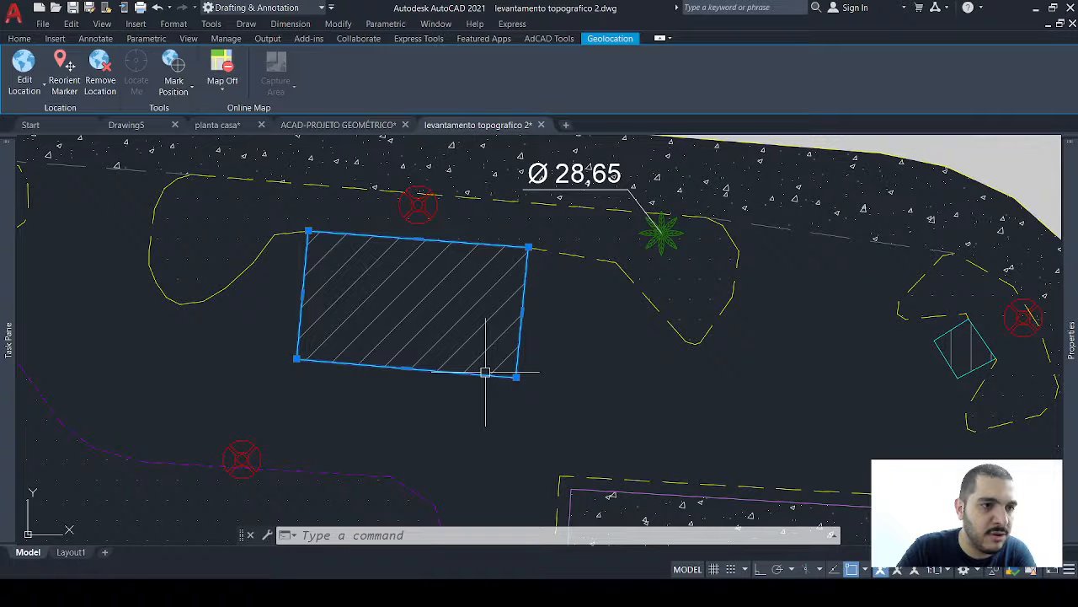
Convert the right edge of the rectangle's boundary polyline to an arc bulging outward, and deselect the polyline.
mouse_move(522, 313)
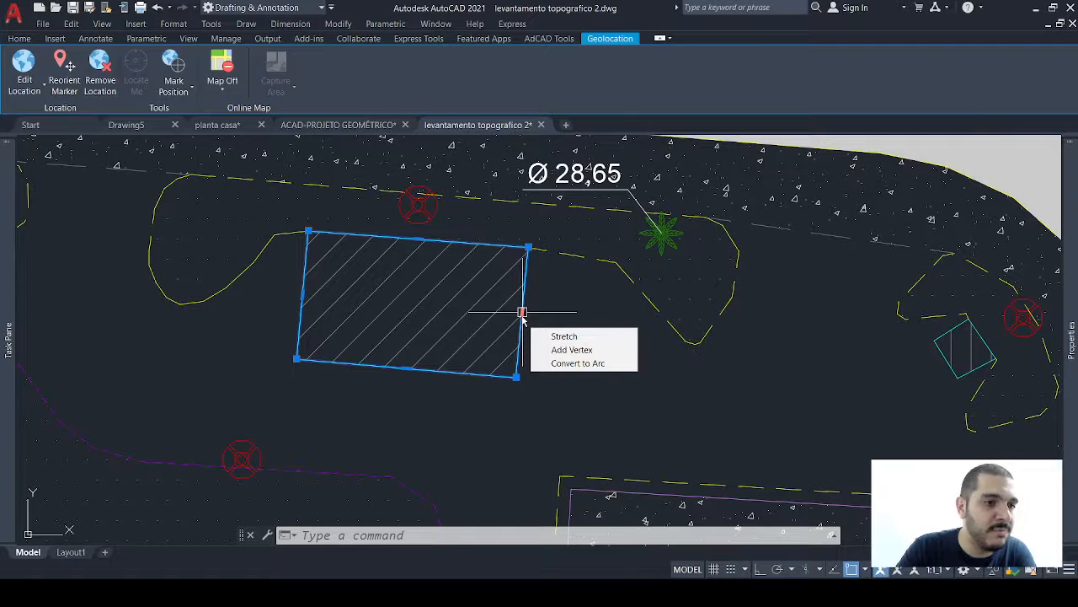
left_click(569, 363)
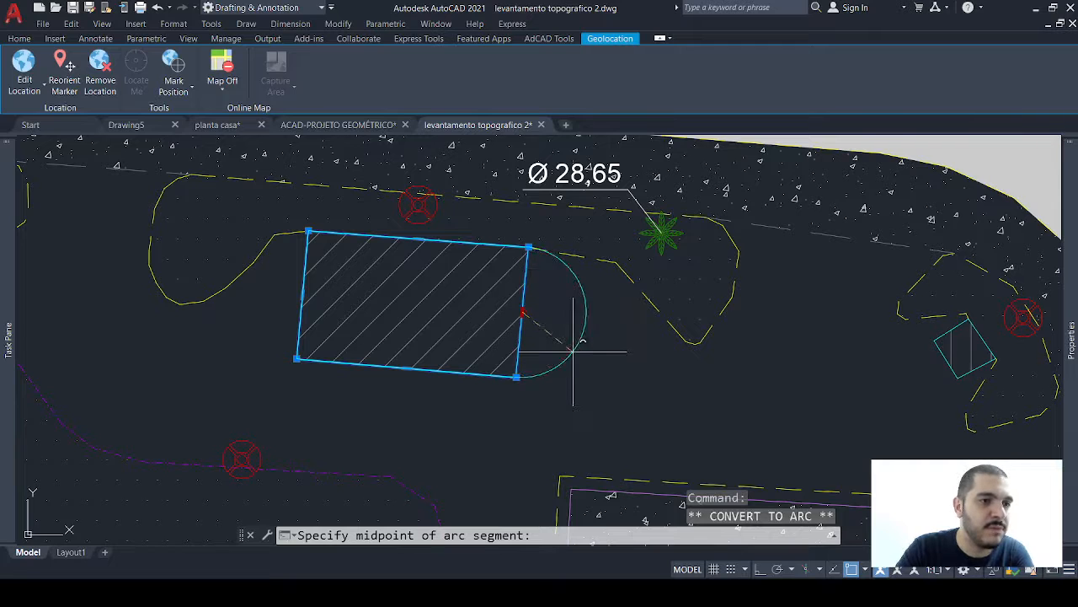
left_click(575, 312)
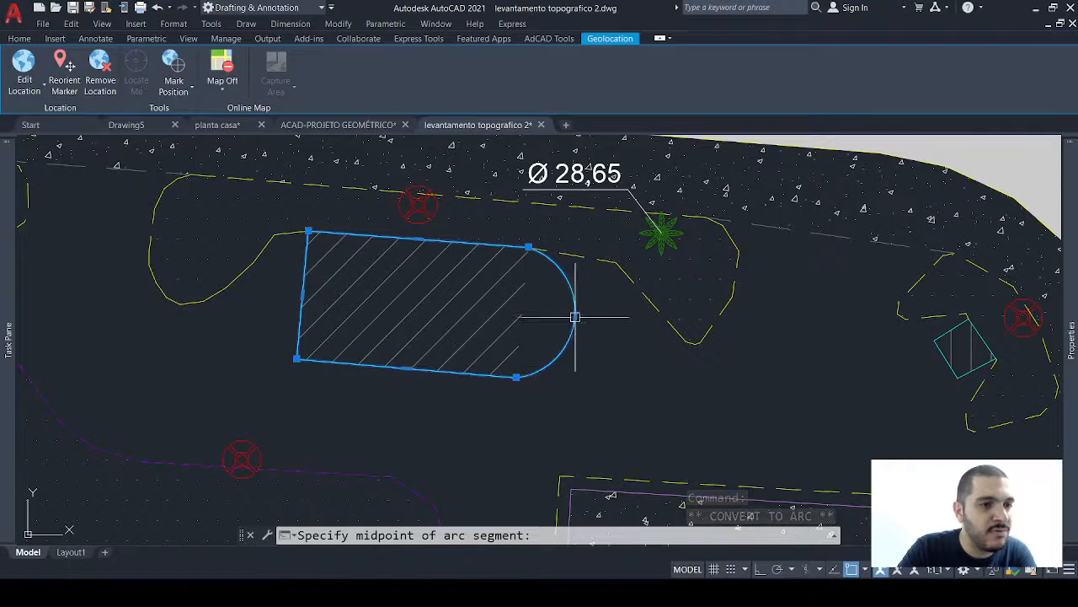
key("Escape")
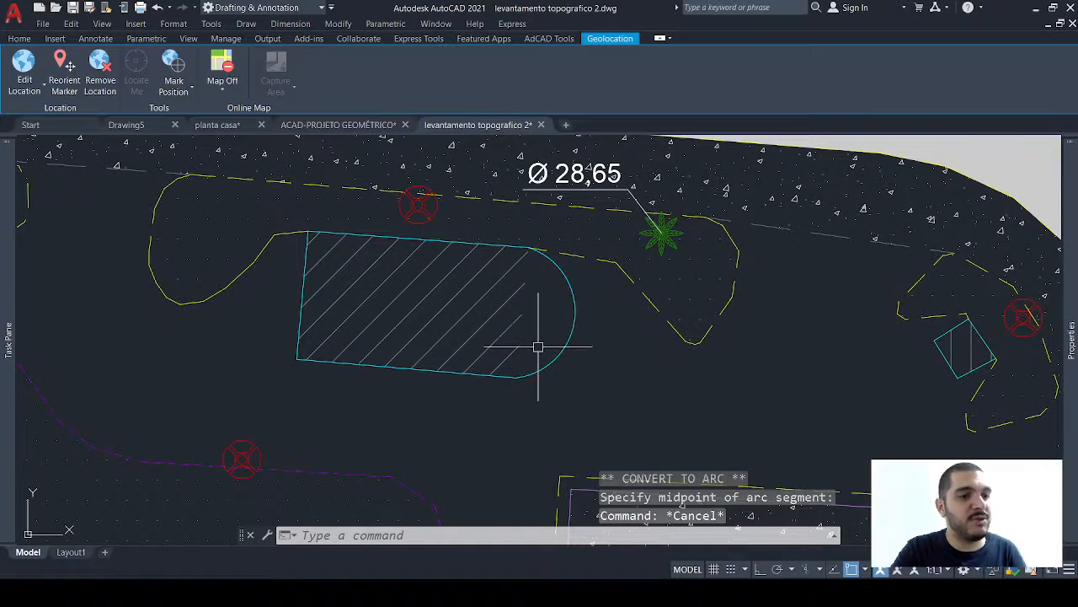
Convert the right edge of the hatch to an arc through the midpoint of the boundary's arc, so the hatch fills the rounded end.
left_click(511, 329)
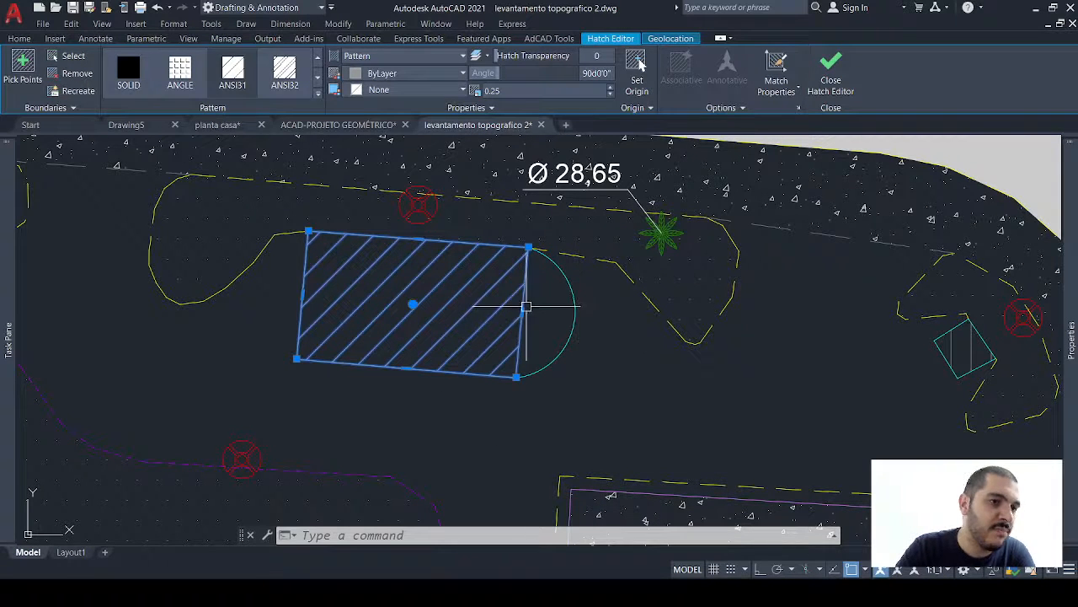
mouse_move(522, 313)
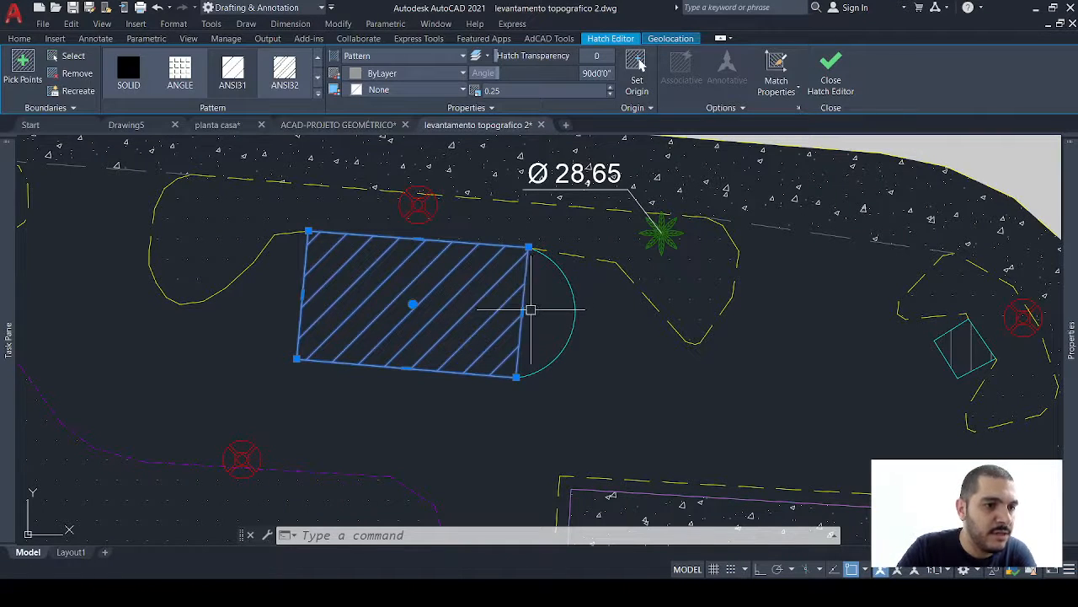
mouse_move(523, 312)
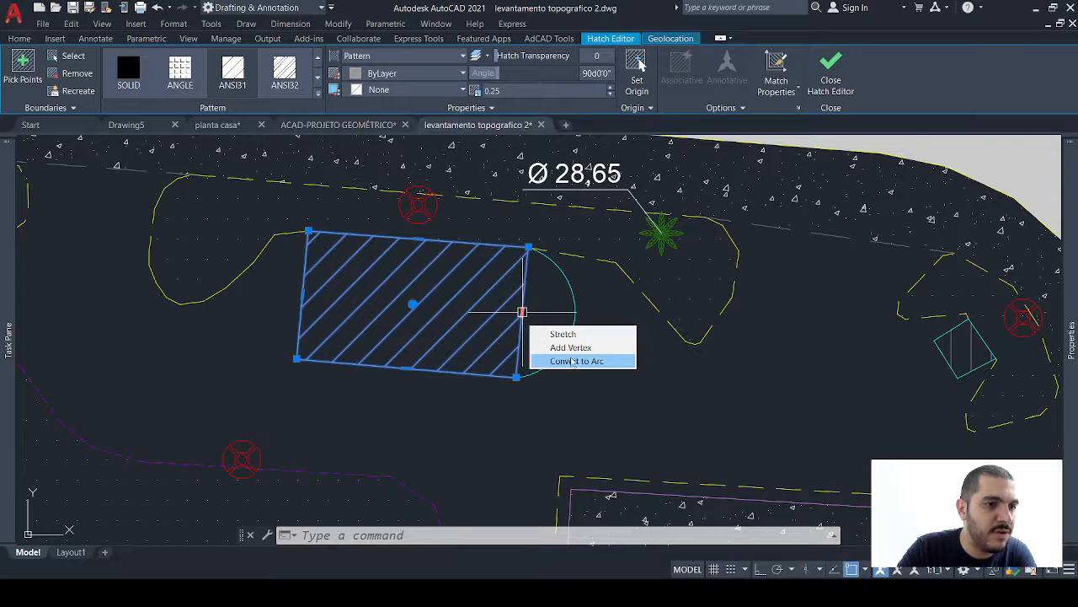
left_click(578, 361)
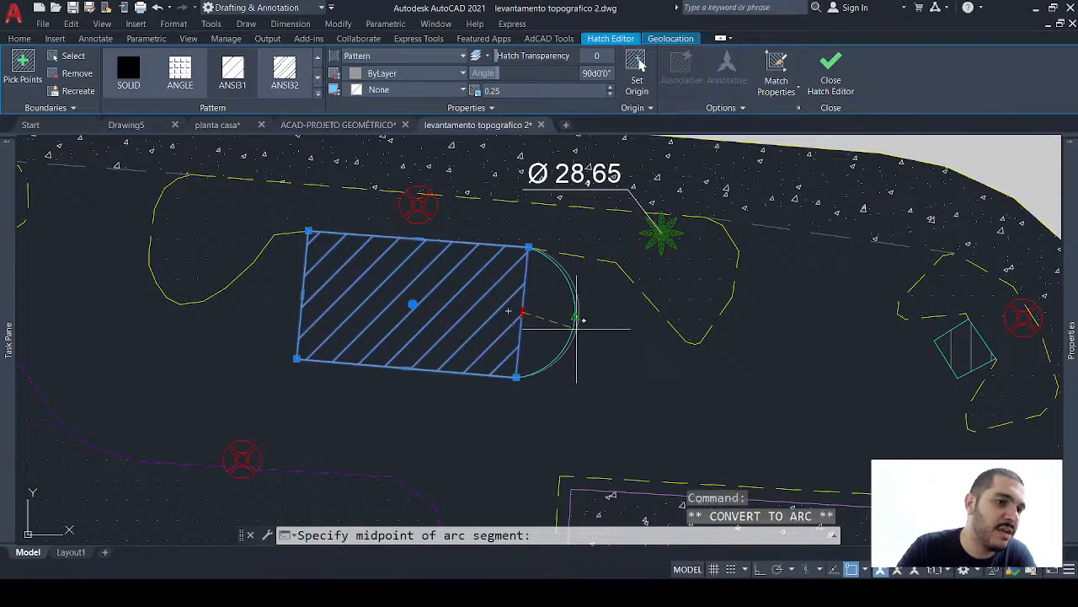
left_click(576, 316)
key("Escape")
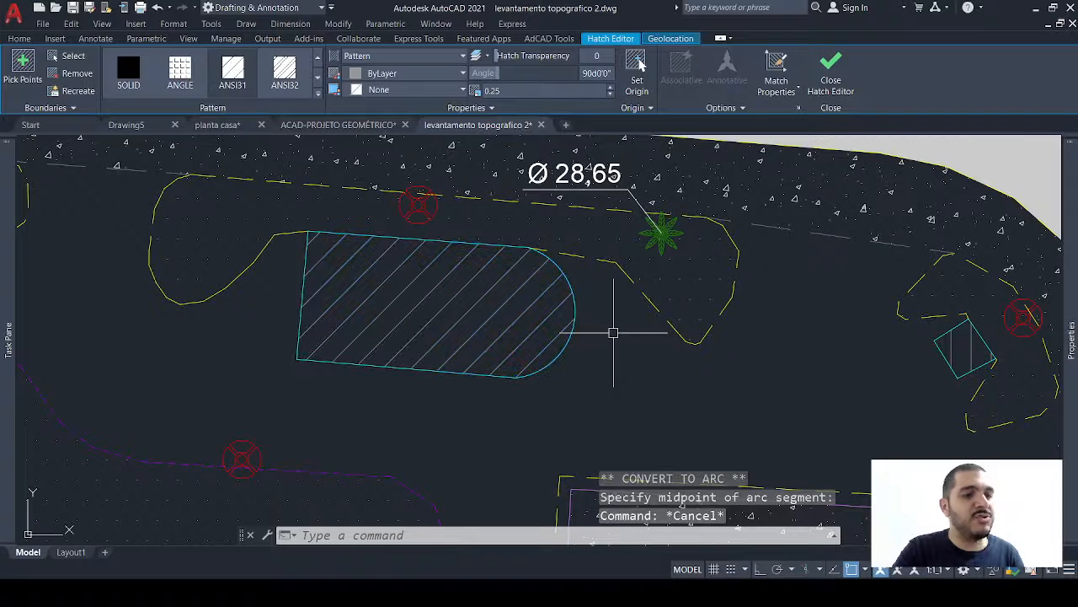
Convert the arc segment at the right end of the boundary polyline back to a straight line.
left_click(566, 282)
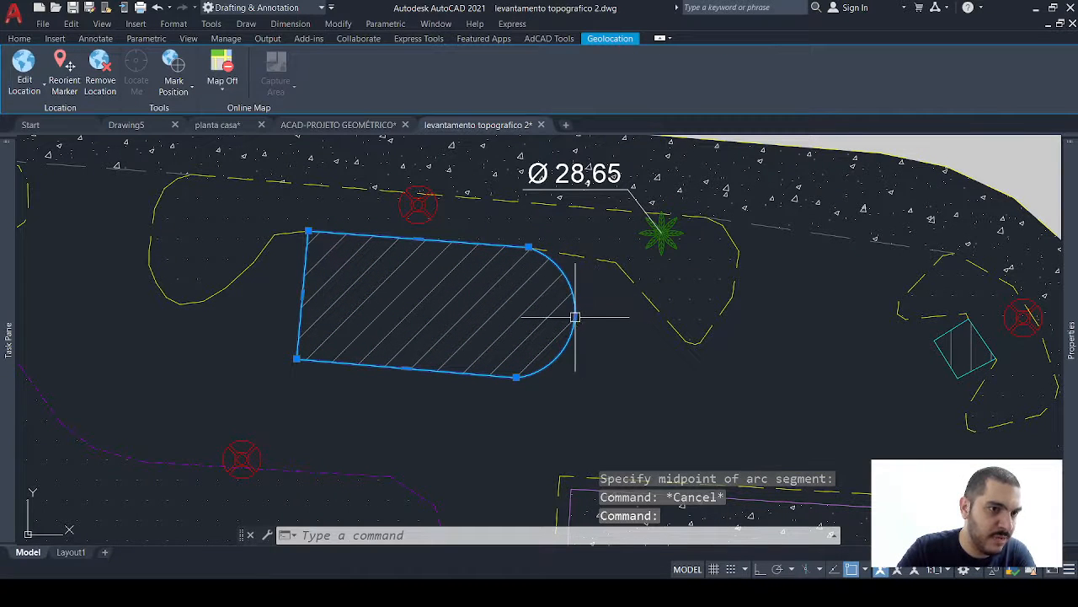
mouse_move(574, 317)
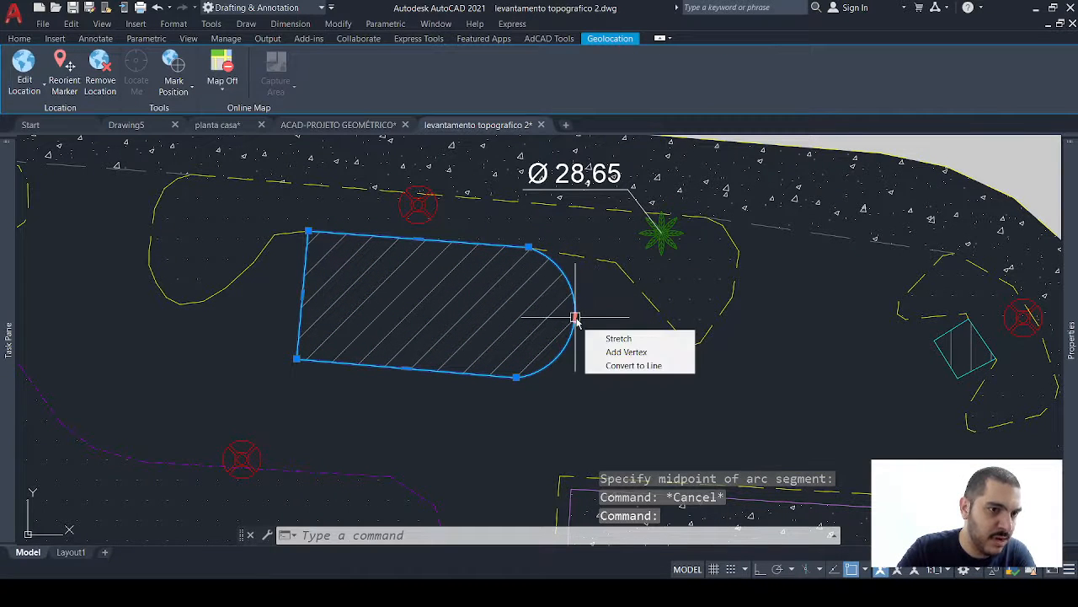
left_click(658, 366)
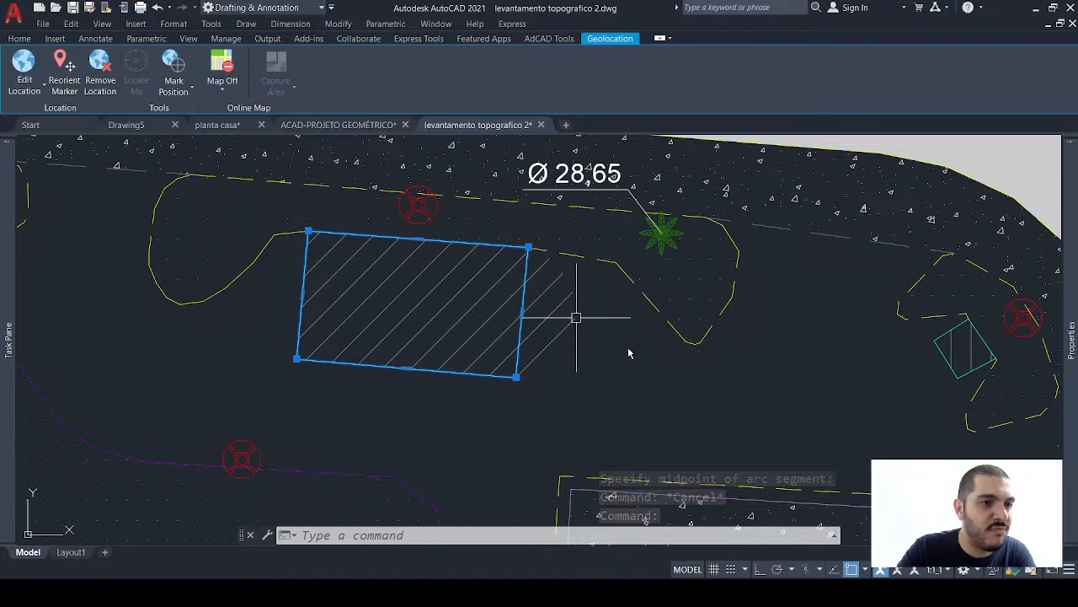
key("Escape")
Convert the arc at the right end of the hatch back to a straight line and clear the selection.
left_click(569, 313)
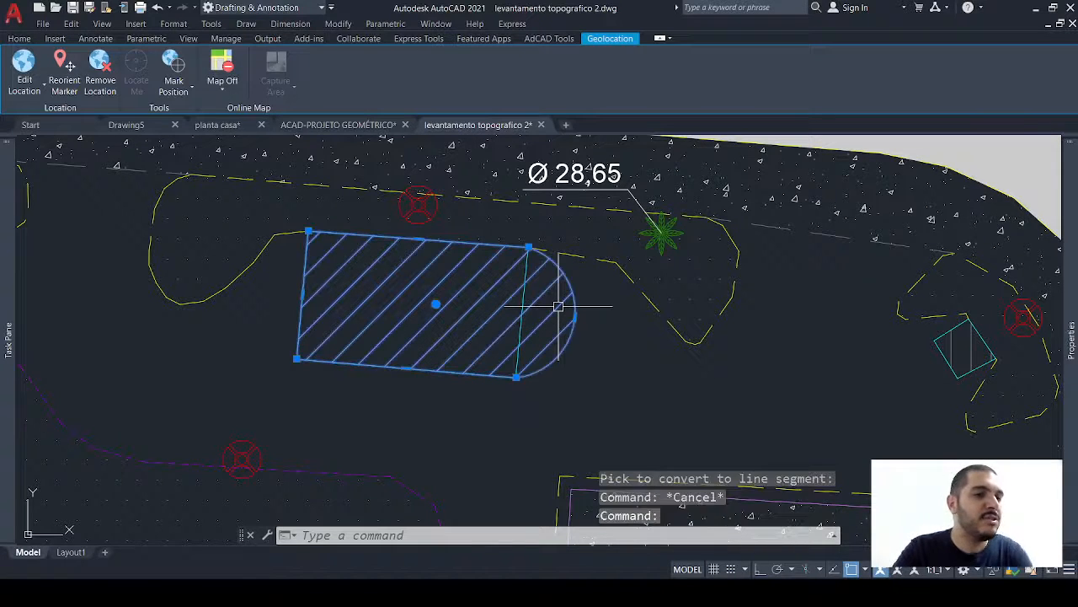
mouse_move(579, 319)
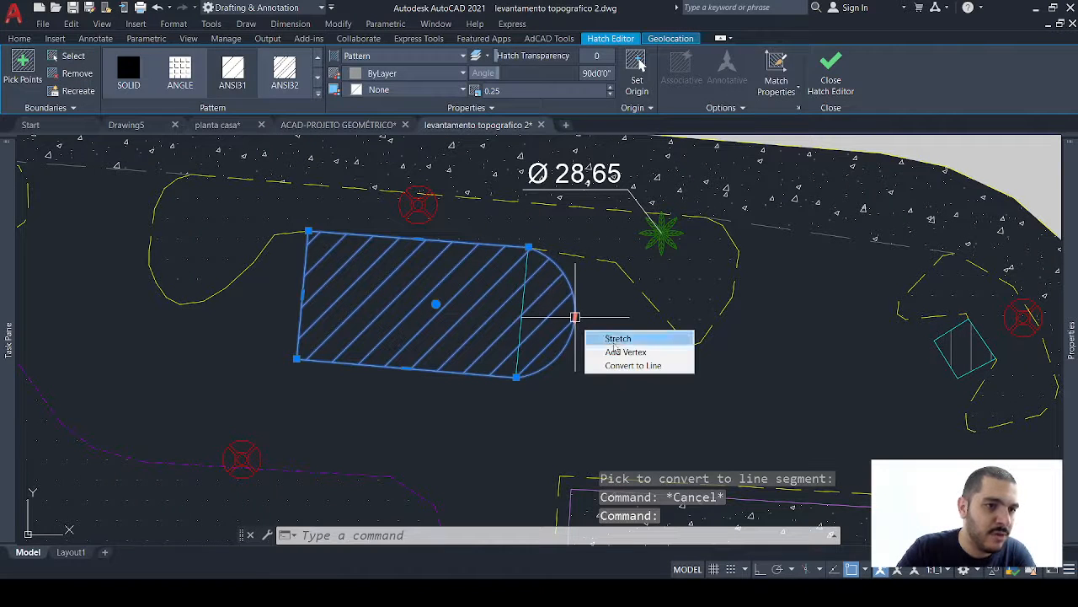
left_click(624, 365)
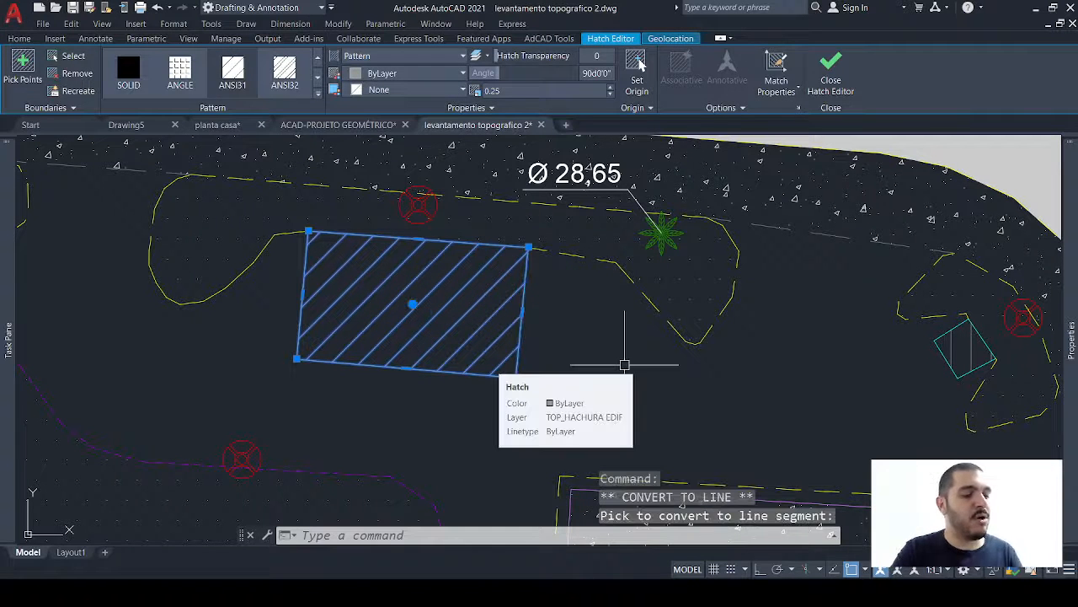
key("Escape")
key("Escape")
Select the boundary polyline of the hatched rectangle to show its grips.
middle_click_drag(625, 365, 568, 299)
scroll(542, 265, "down", 3)
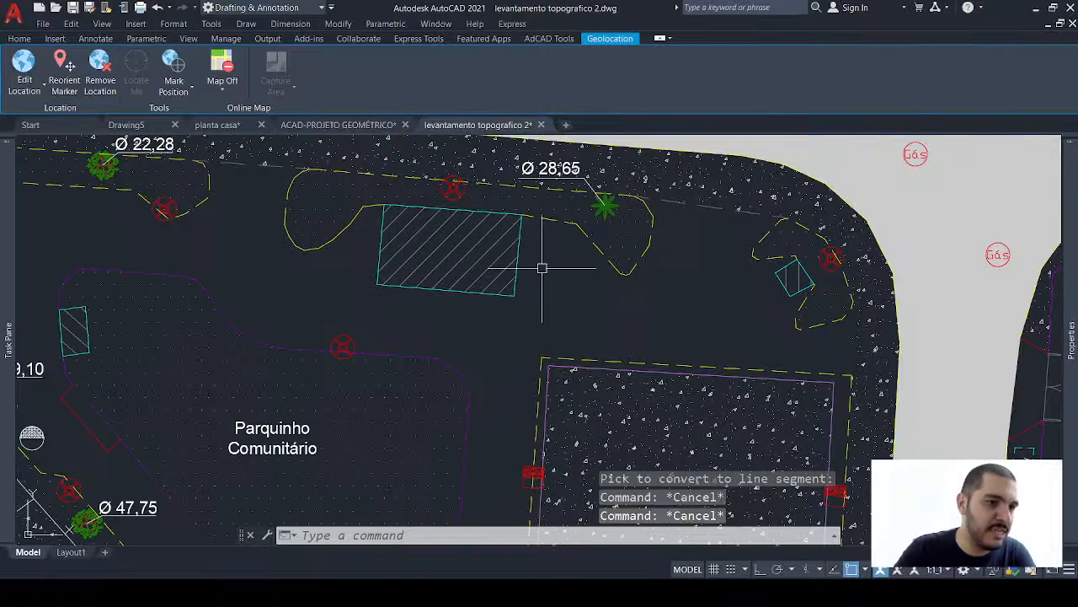
middle_click_drag(542, 264, 527, 270)
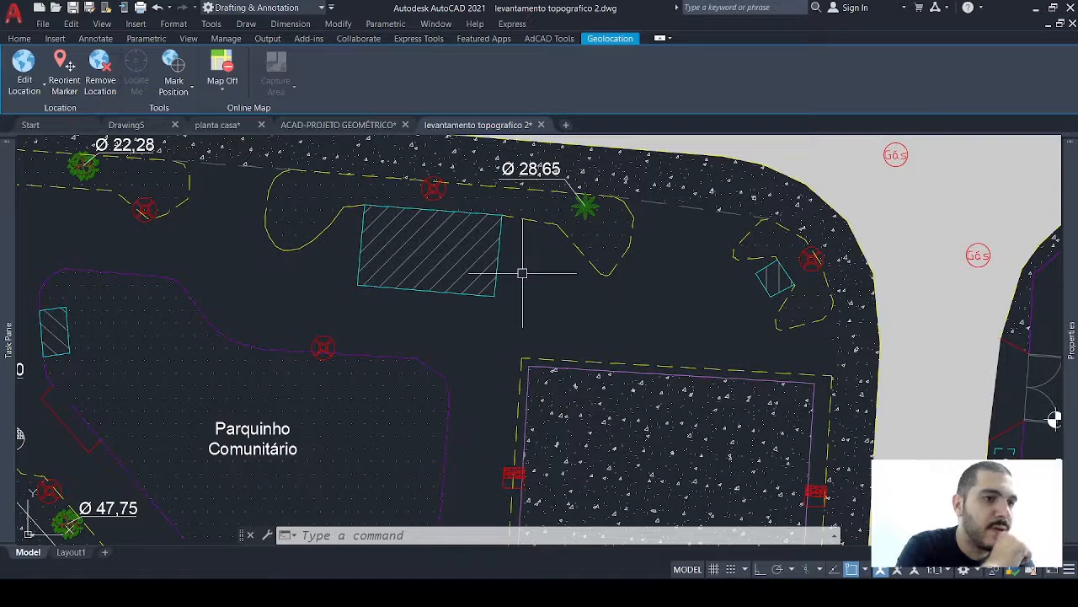
scroll(509, 266, "up", 3)
mouse_move(505, 270)
middle_mouse_down()
mouse_move(573, 306)
mouse_move(652, 319)
middle_mouse_up()
left_click(659, 308)
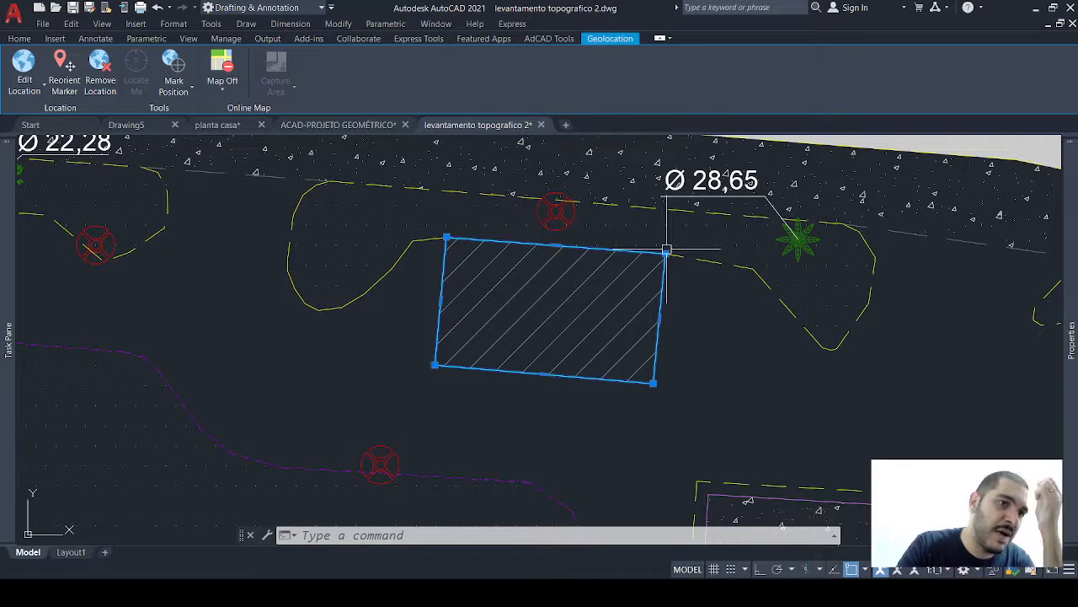
mouse_move(666, 253)
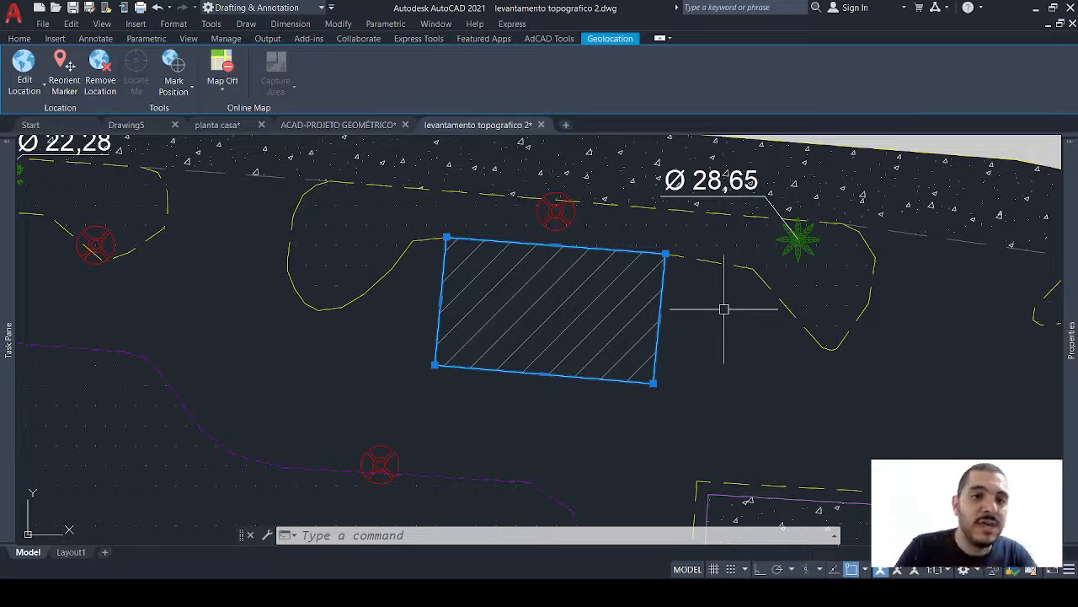
Cycle the midpoint grip on the boundary polyline's right edge through the Stretch, Add Vertex and Convert to Arc modes.
left_click(661, 318)
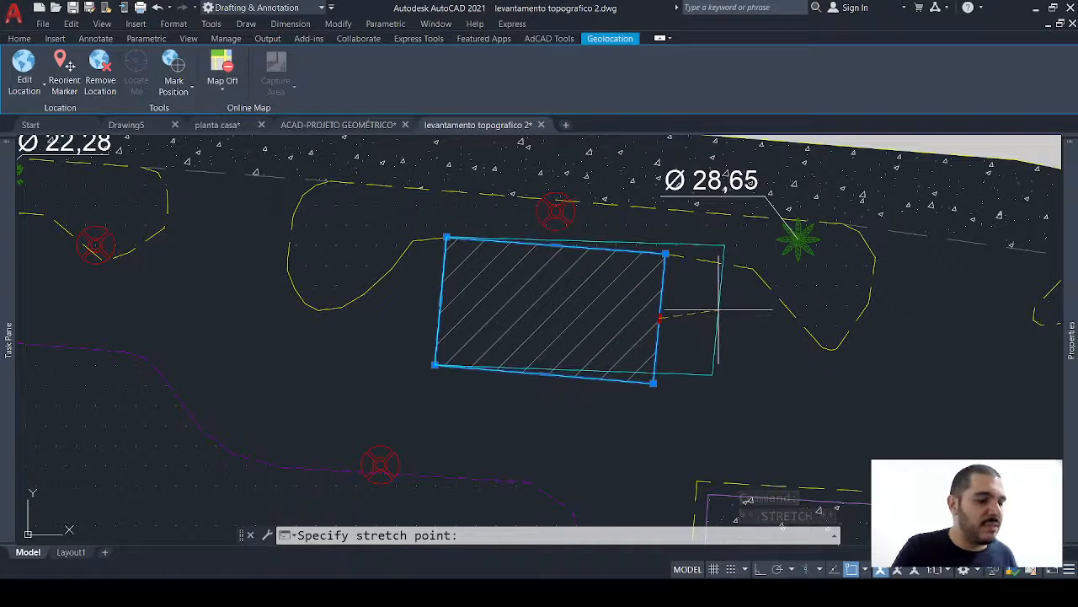
key("ctrl")
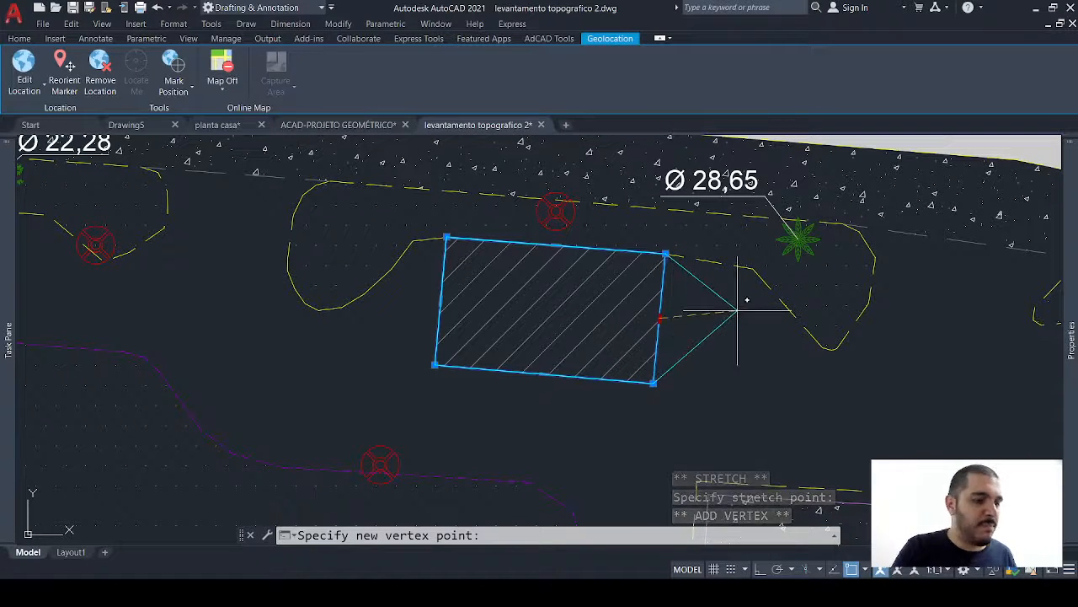
key("ctrl")
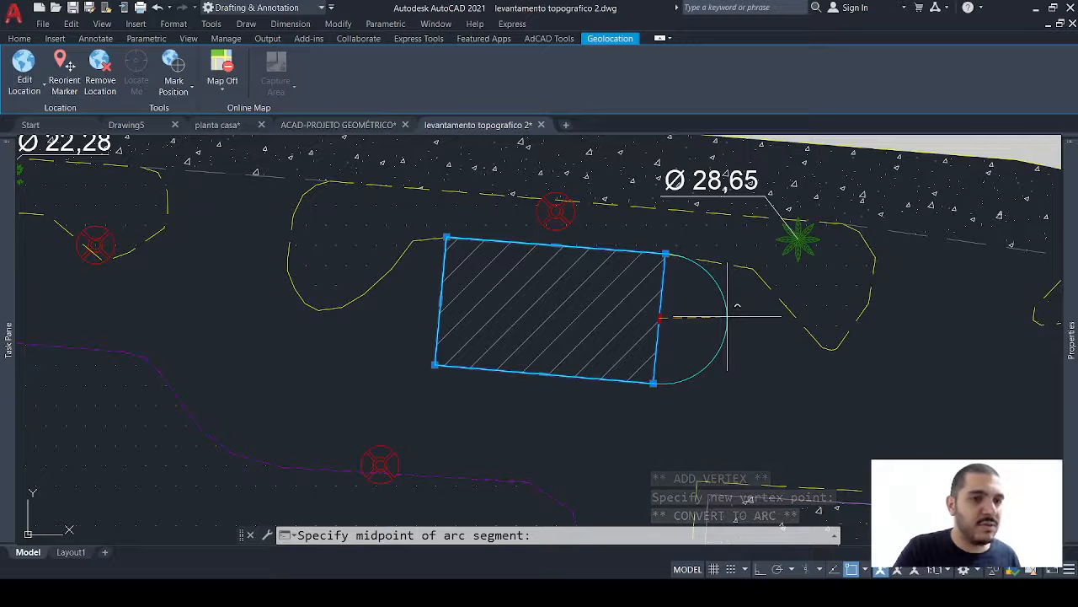
key("ctrl")
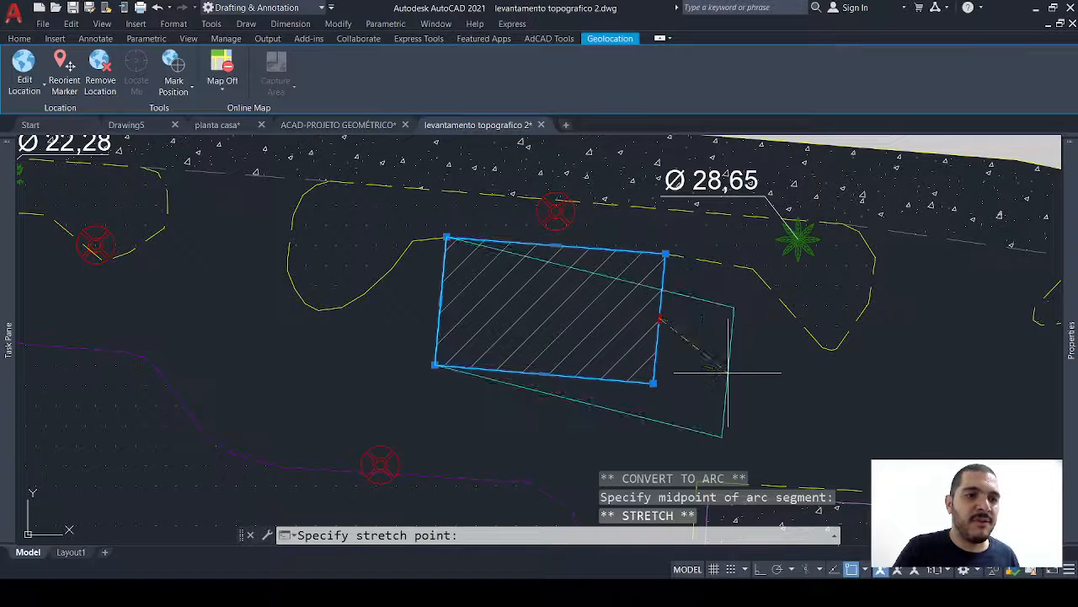
key("ctrl")
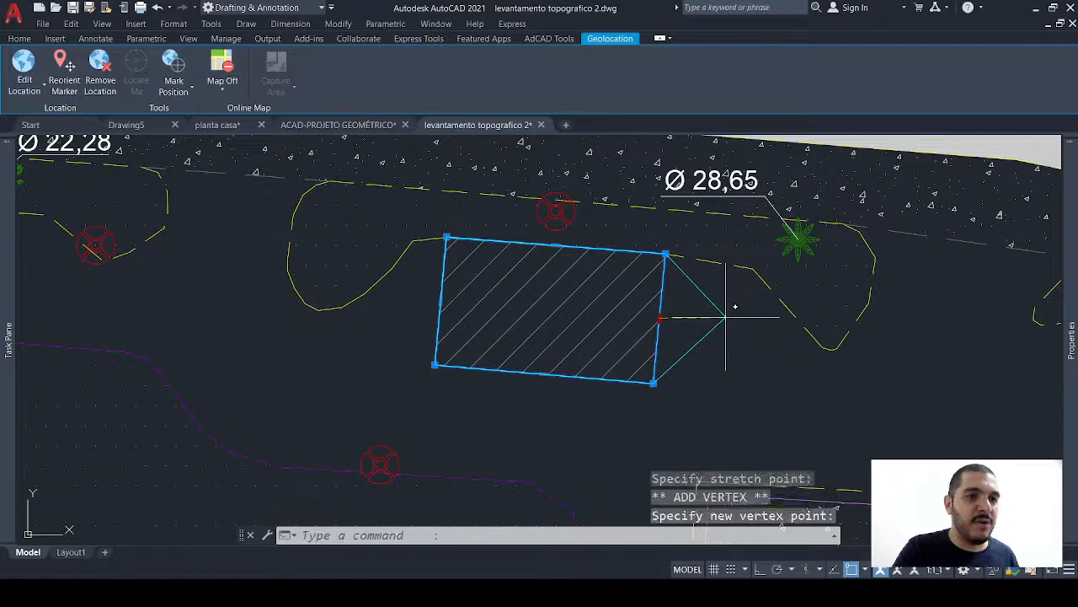
key("ctrl")
key("ctrl")
key("ctrl")
key("ctrl")
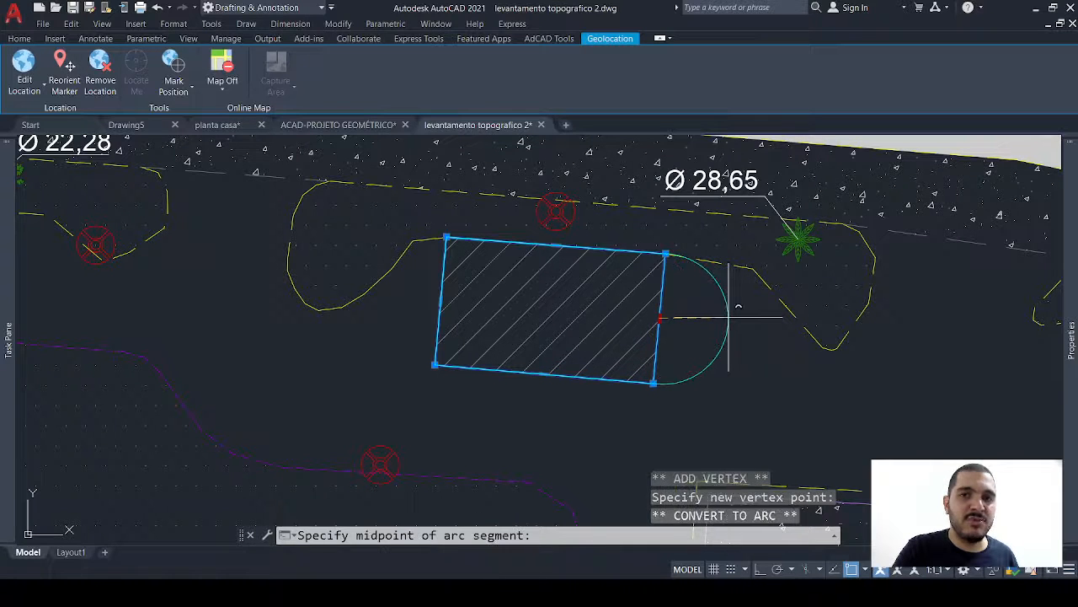
key("ctrl")
key("ctrl")
key("ctrl")
key("ctrl")
key("ctrl")
key("ctrl")
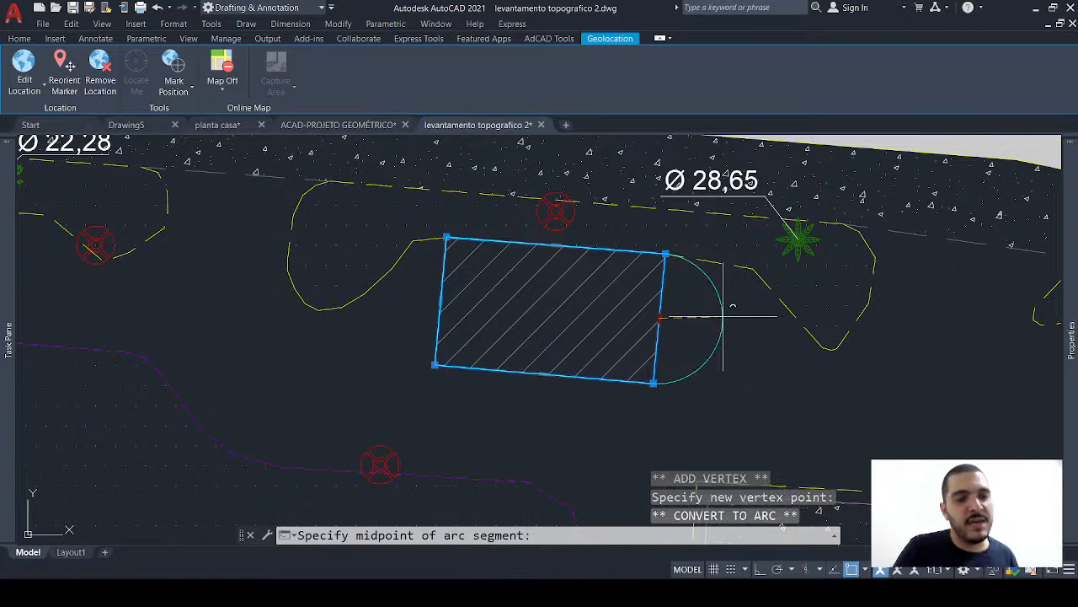
key("ctrl")
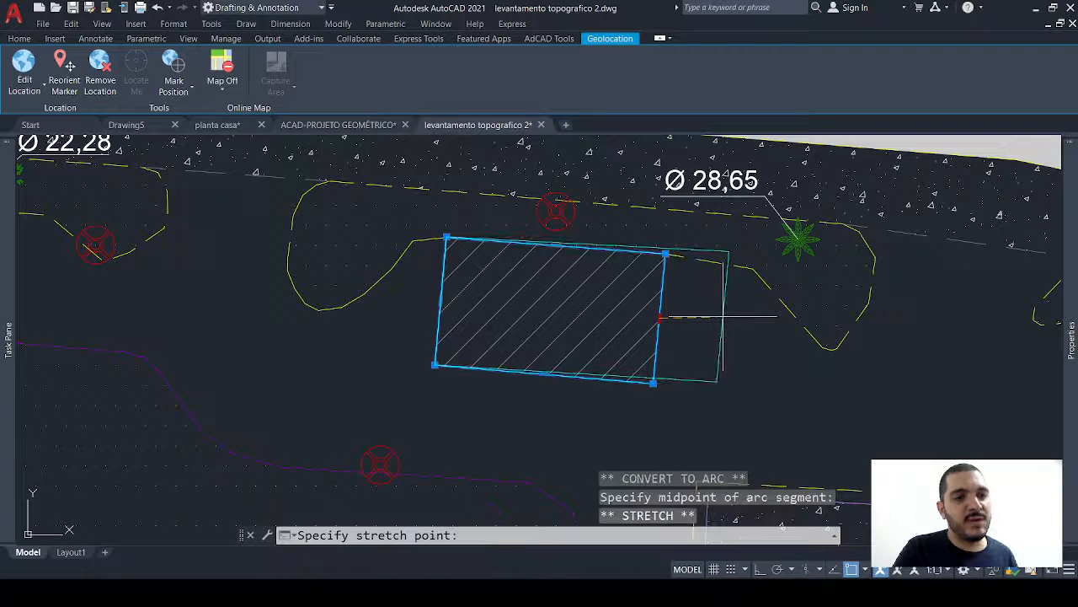
key("ctrl")
key("ctrl")
key("ctrl")
key("ctrl")
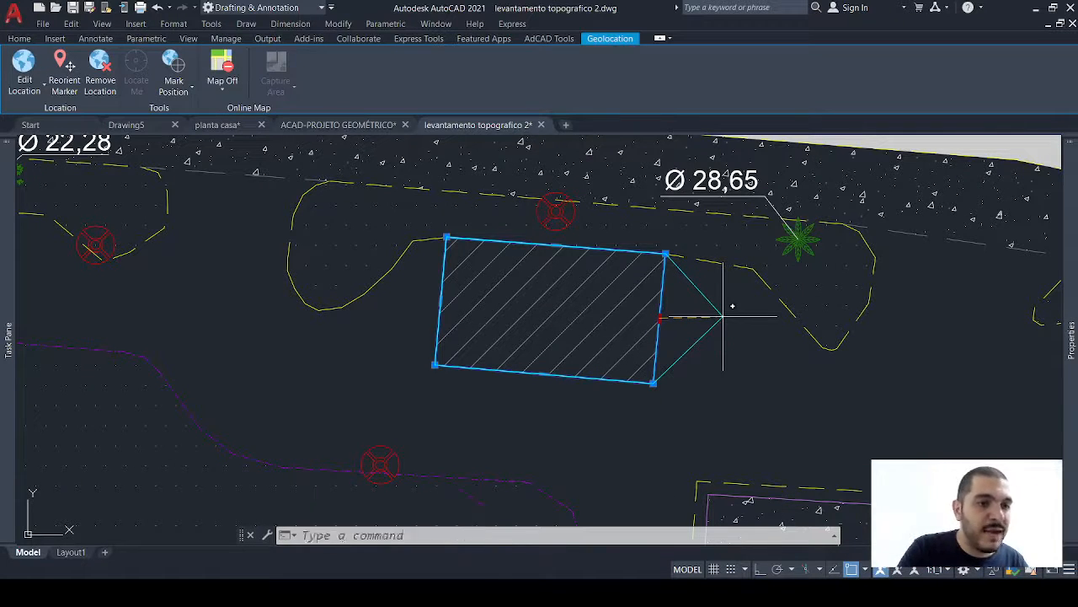
key("ctrl")
key("ctrl")
key("ctrl")
key("ctrl")
key("ctrl")
key("ctrl")
key("ctrl")
key("ctrl")
key("ctrl")
key("ctrl")
key("ctrl")
key("ctrl")
key("ctrl")
key("ctrl")
key("ctrl")
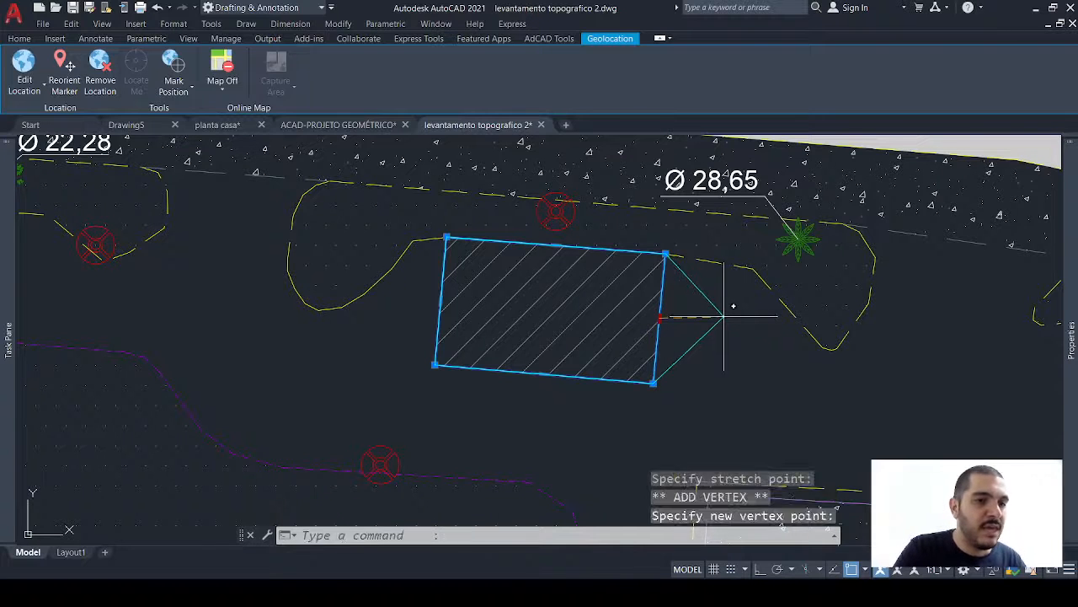
Convert the right edge of the boundary polyline to an outward-bulging arc and clear the selection.
key("ctrl")
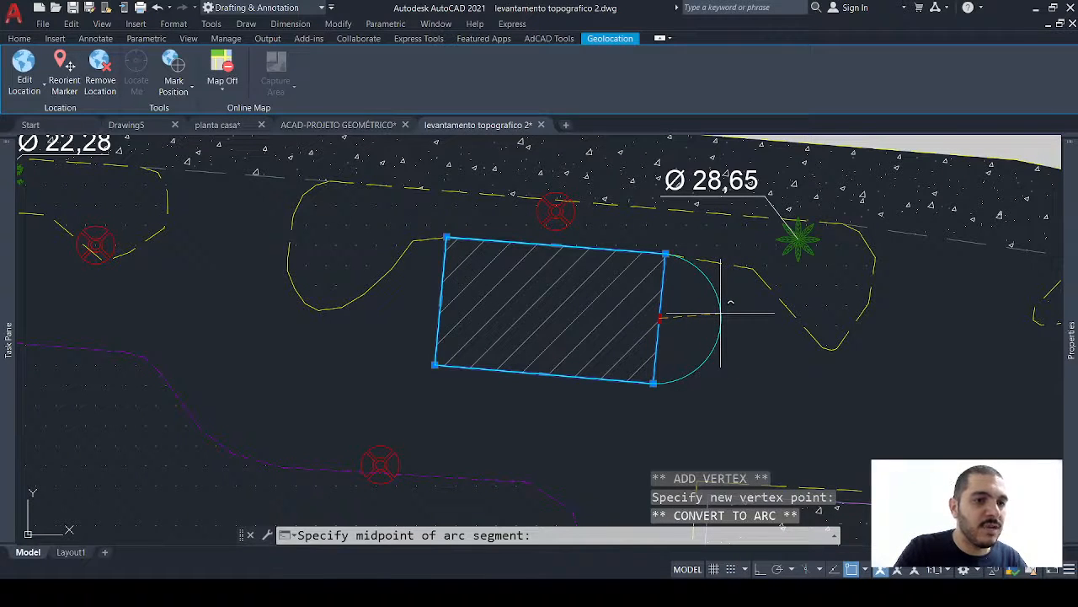
left_click(720, 313)
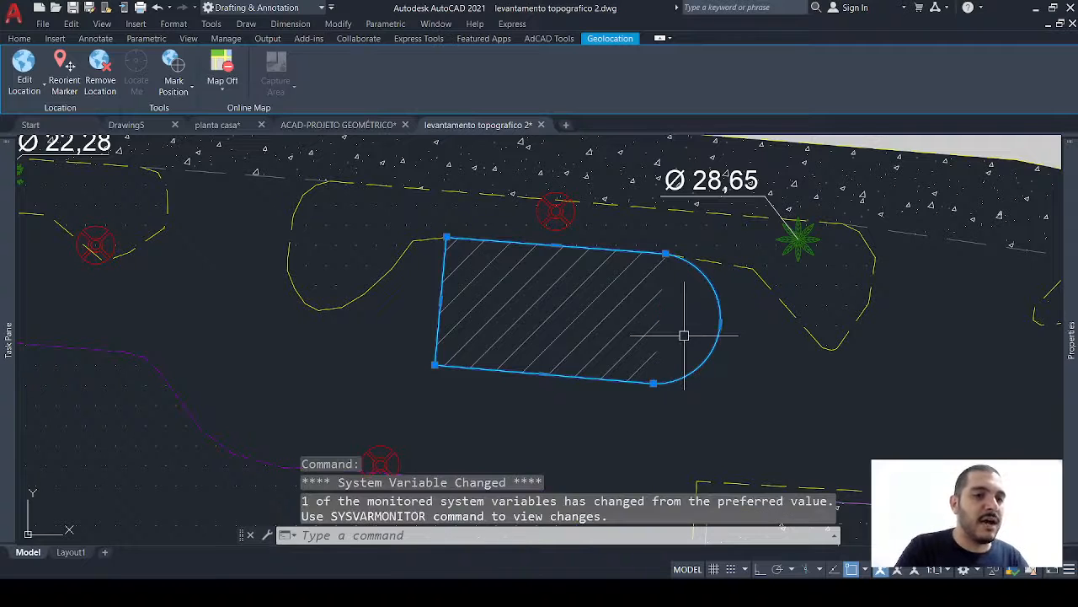
key("Escape")
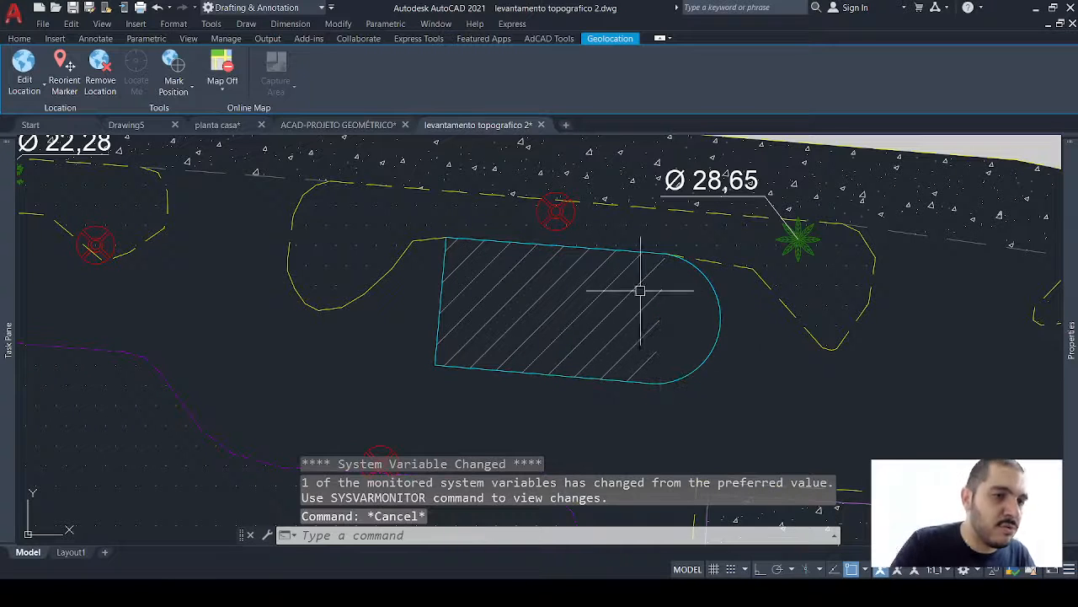
Cycle the boundary's lower-left vertex grip through the Stretch, Add Vertex and Remove Vertex modes, and cancel the grip edit.
left_click(435, 363)
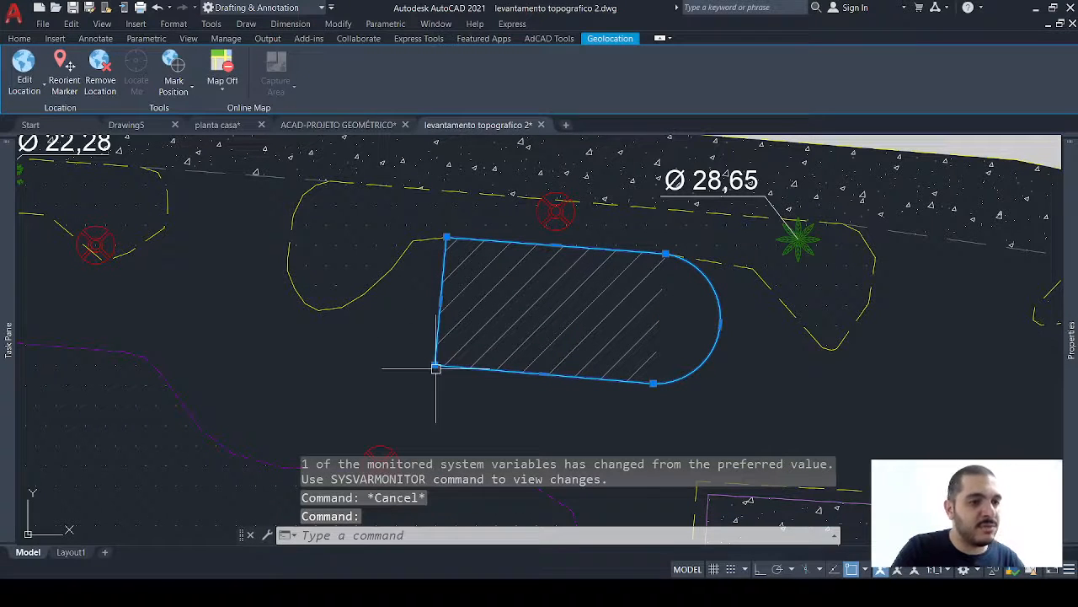
left_click(435, 367)
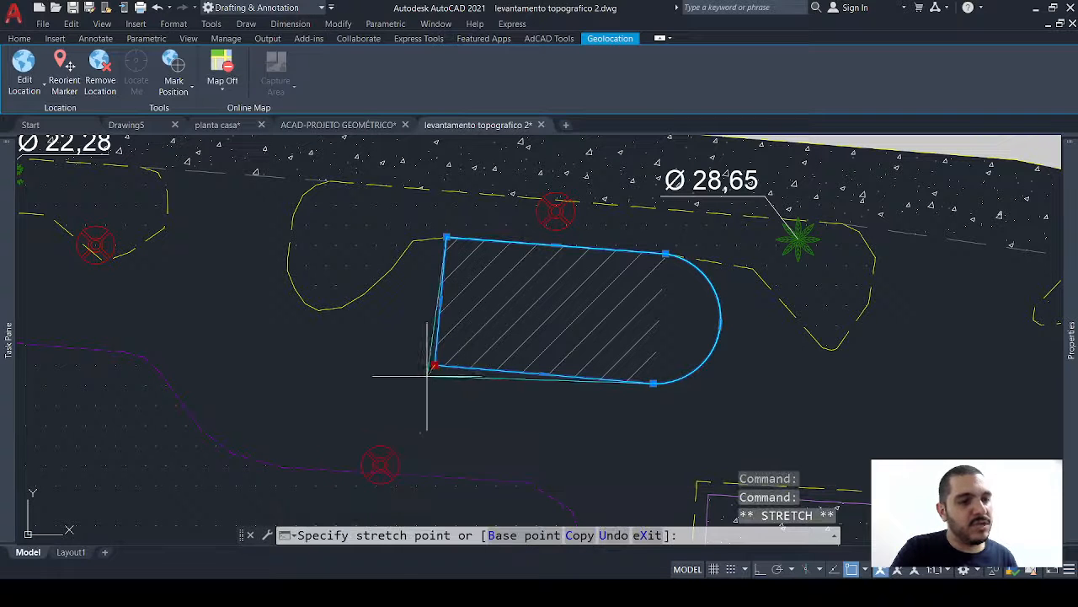
key("ctrl")
key("ctrl")
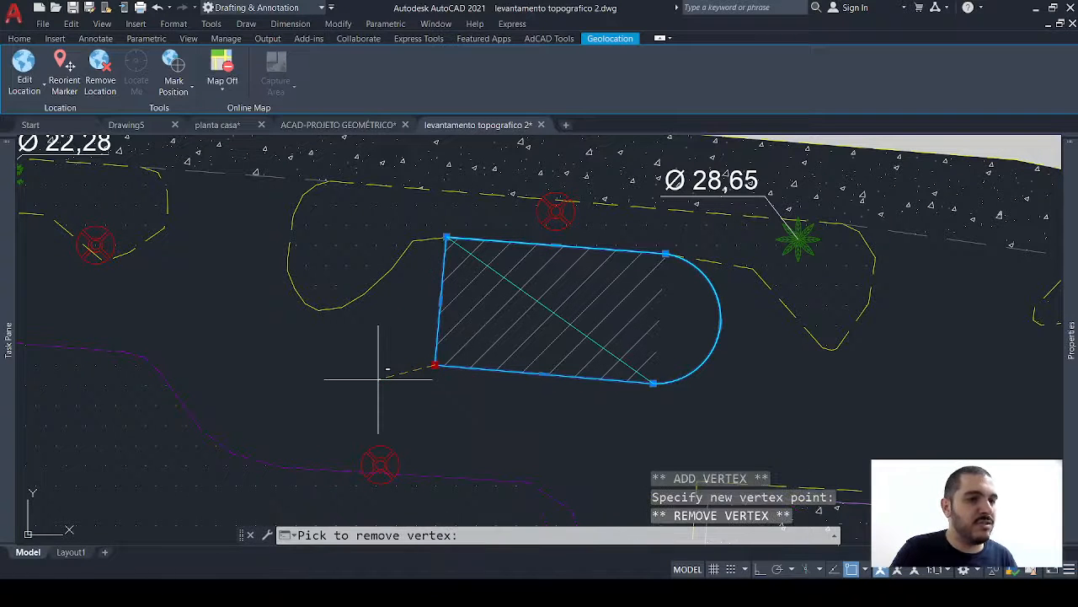
key("ctrl")
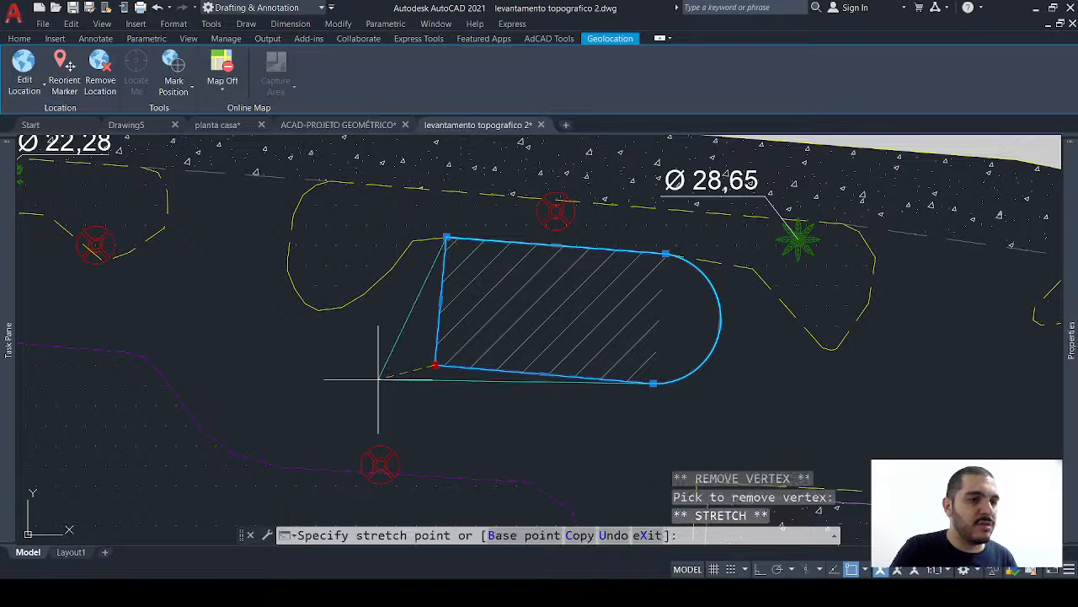
key("ctrl")
key("ctrl")
key("ctrl")
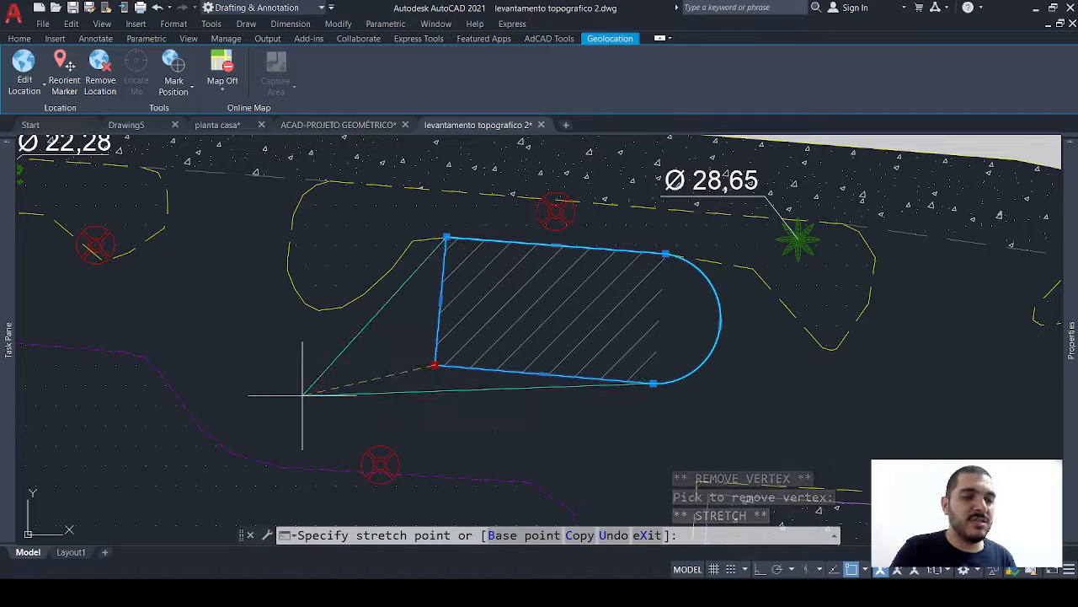
key("ctrl")
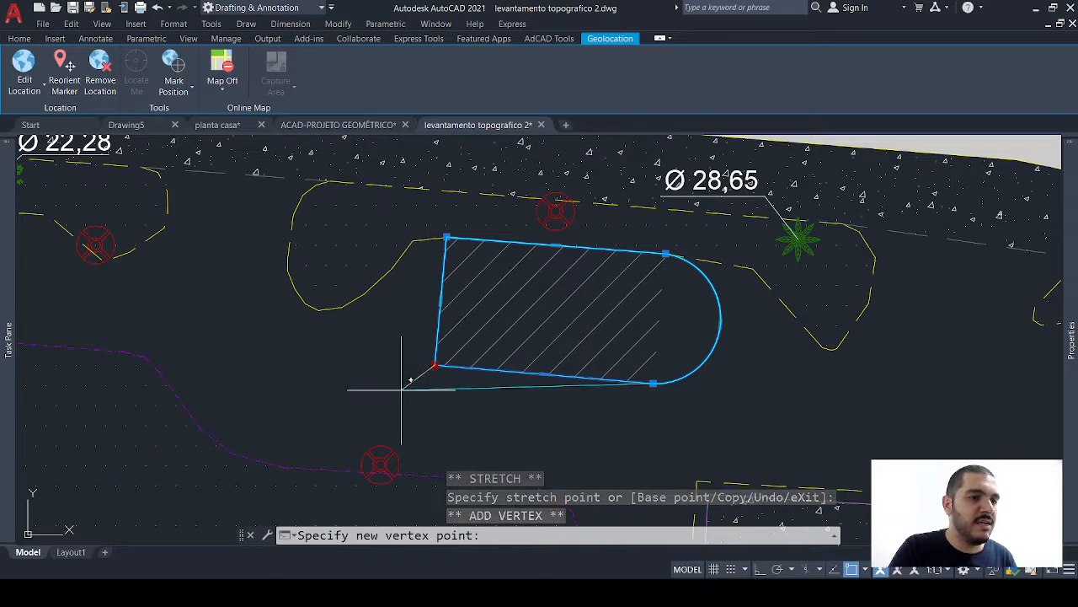
key("ctrl")
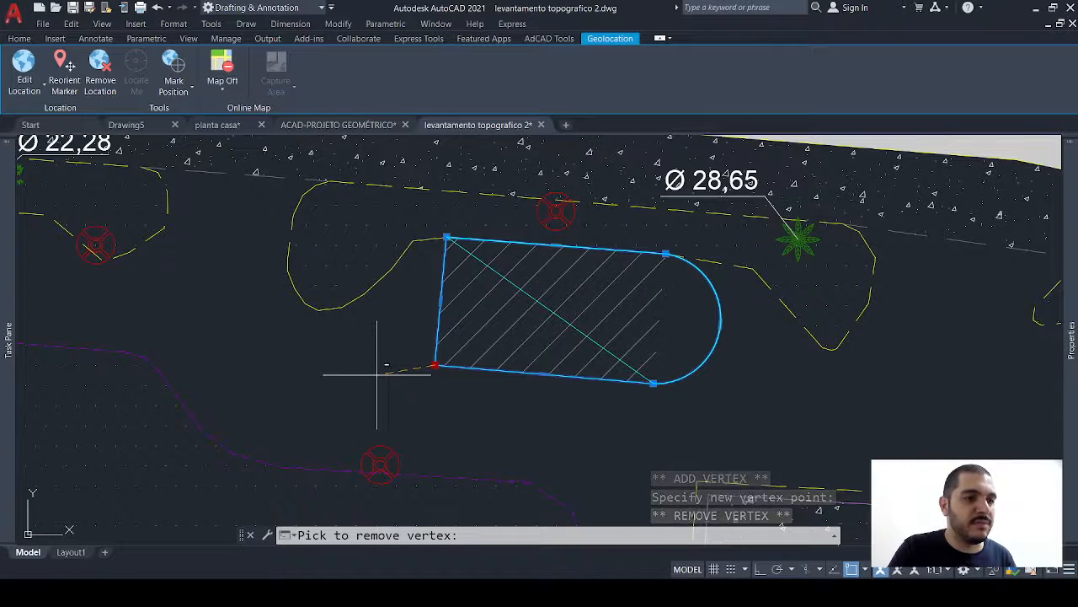
key("ctrl")
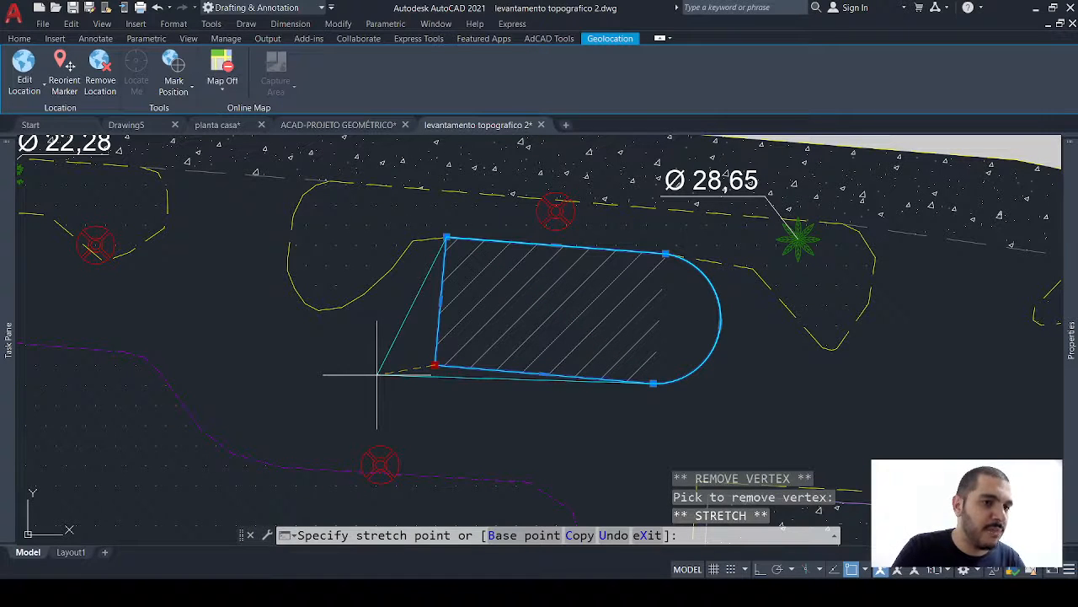
key("Escape")
key("Escape")
key("Escape")
Select the inner and outer boundary polylines of the Quadra and make their four lower corner grips hot together.
middle_click_drag(386, 337, 312, 233)
scroll(398, 268, "down", 2)
mouse_move(468, 280)
middle_mouse_down()
mouse_move(397, 270)
mouse_move(370, 143)
middle_mouse_up()
scroll(541, 202, "down", 2)
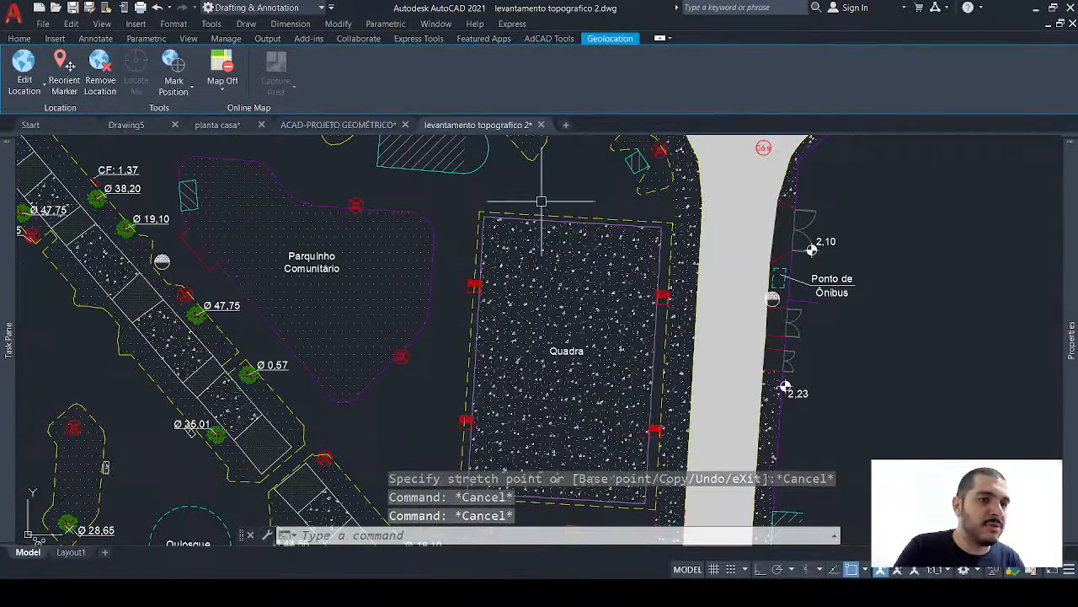
scroll(551, 339, "up", 2)
middle_click_drag(548, 339, 520, 39)
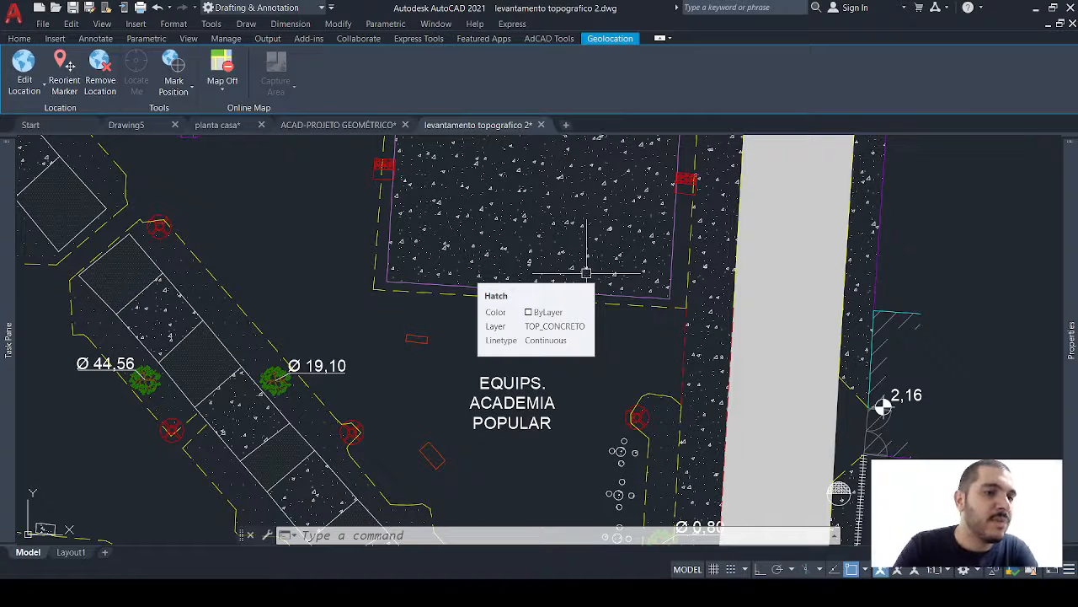
left_click(641, 294)
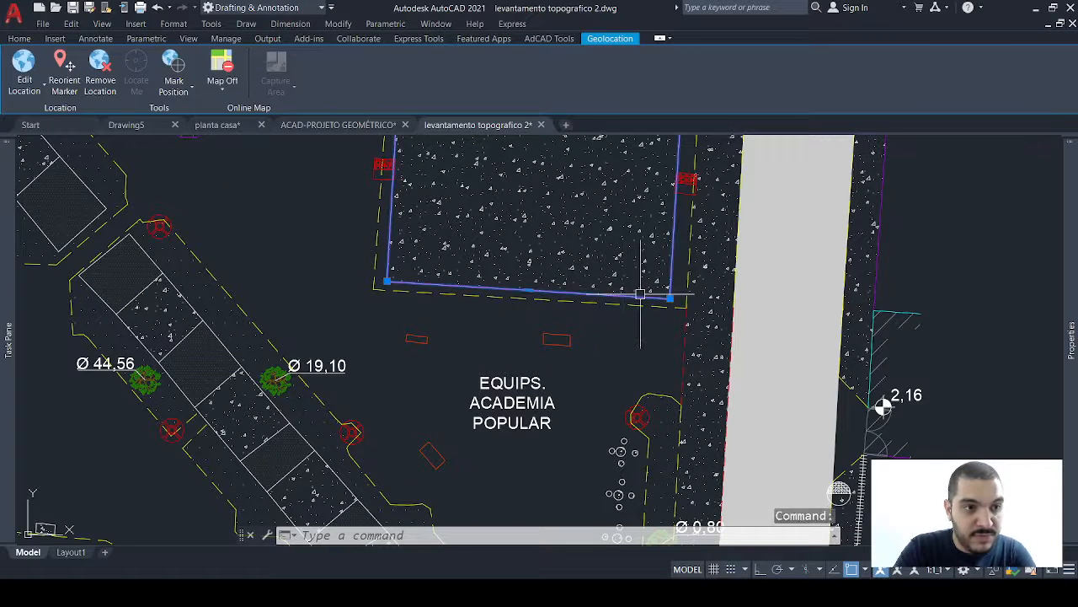
middle_click_drag(634, 261, 634, 330)
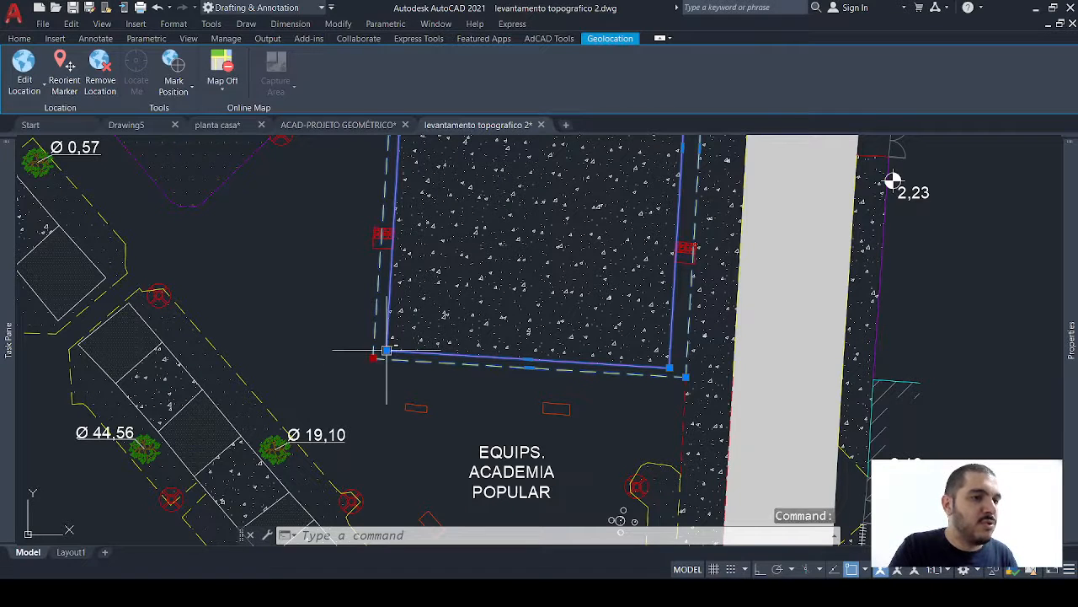
left_click(387, 351, "shift")
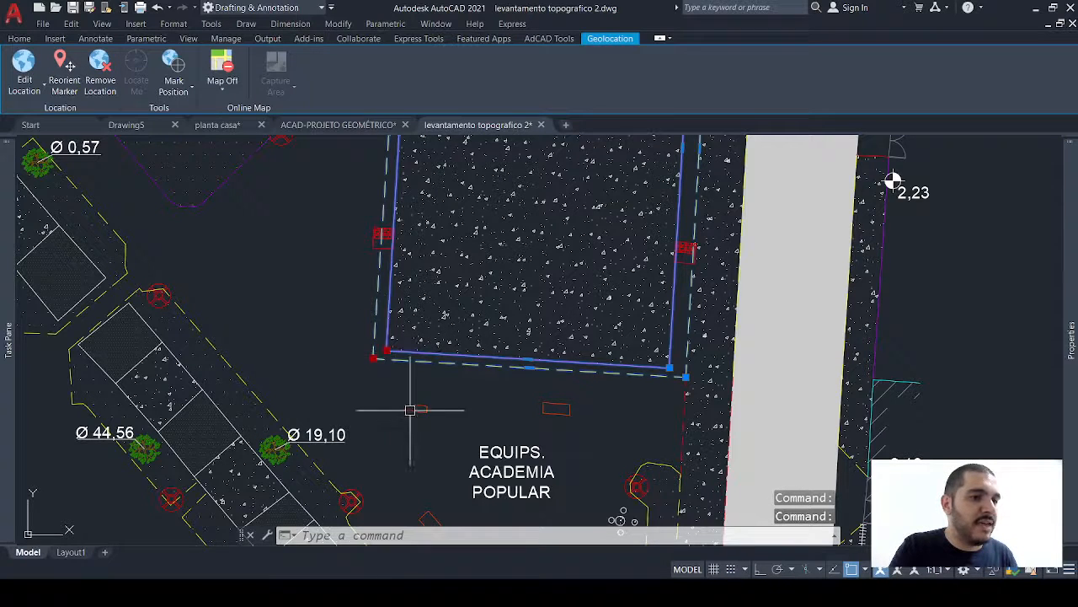
left_click(669, 370, "shift")
left_click(686, 378, "shift")
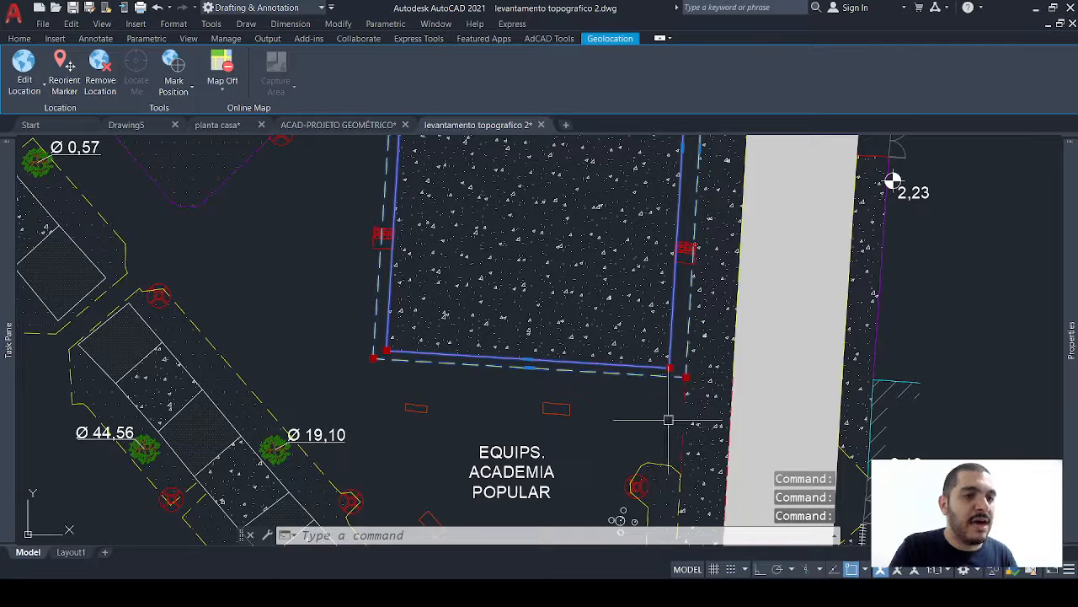
Stretch the Quadra's four lower corners upward to a Nearest point on the outer boundary's left side, with running object snap off.
left_click(374, 357)
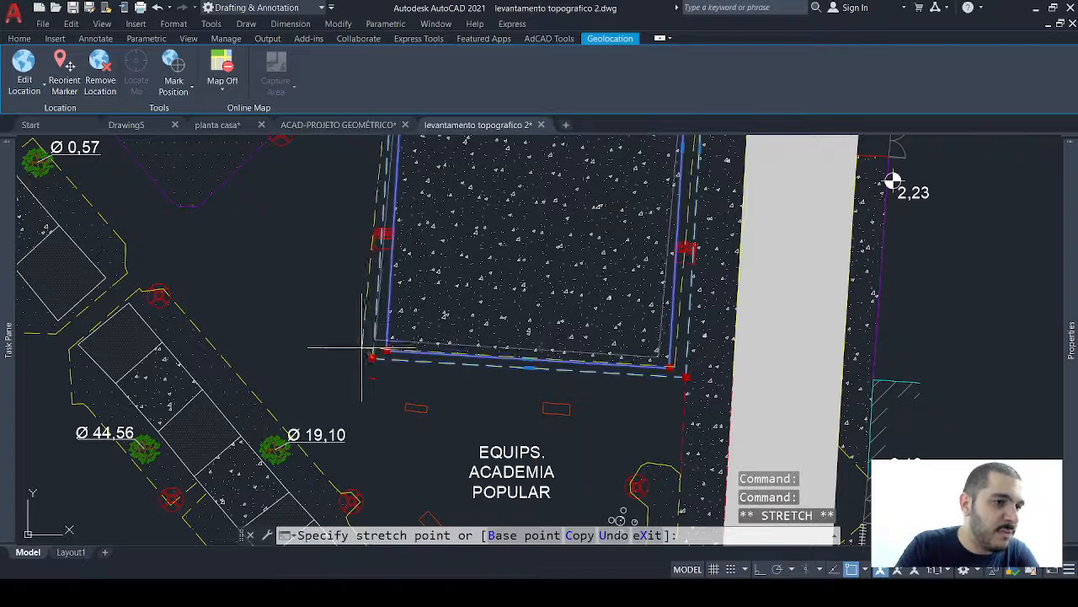
key("F3")
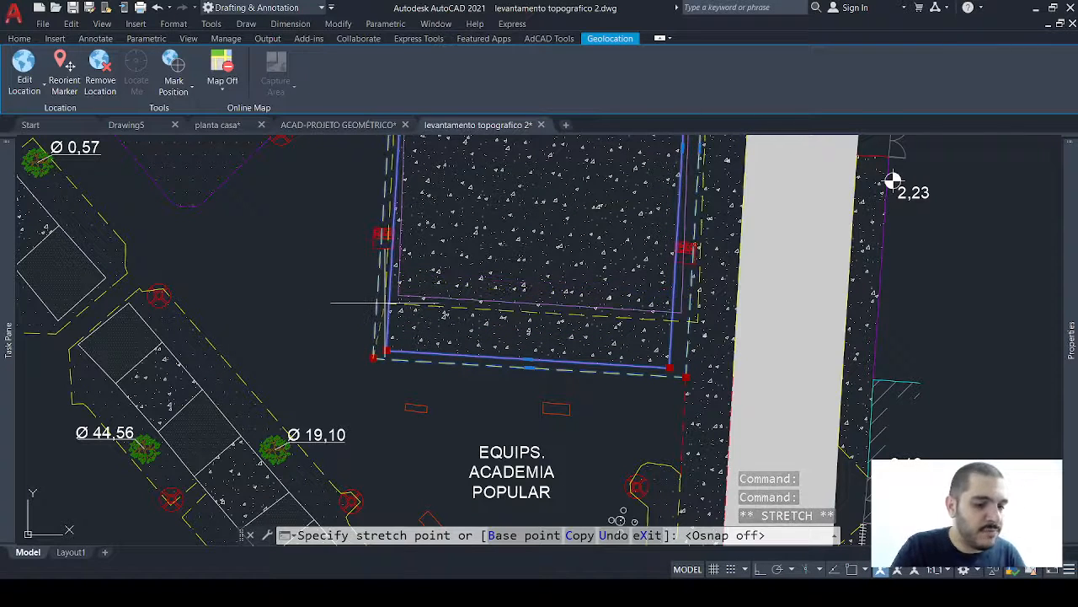
type("n")
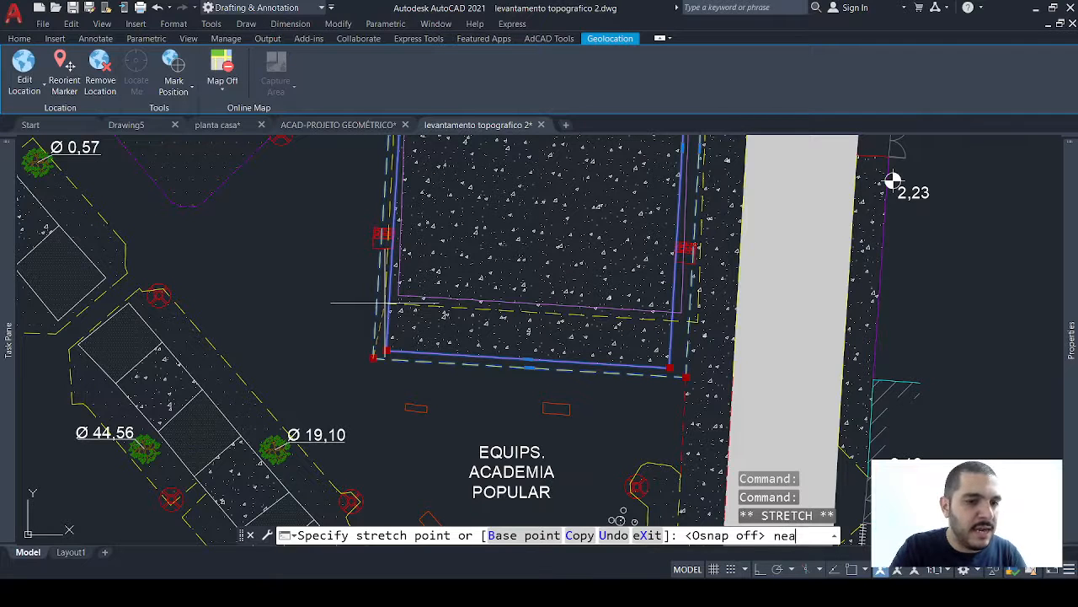
type("ea")
key("Return")
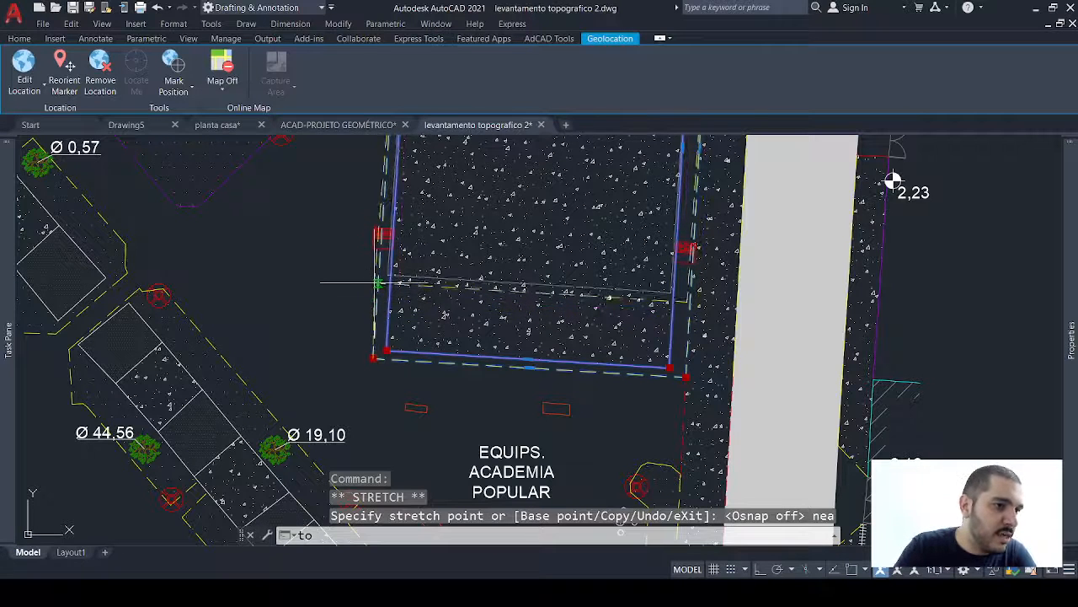
left_click(379, 283)
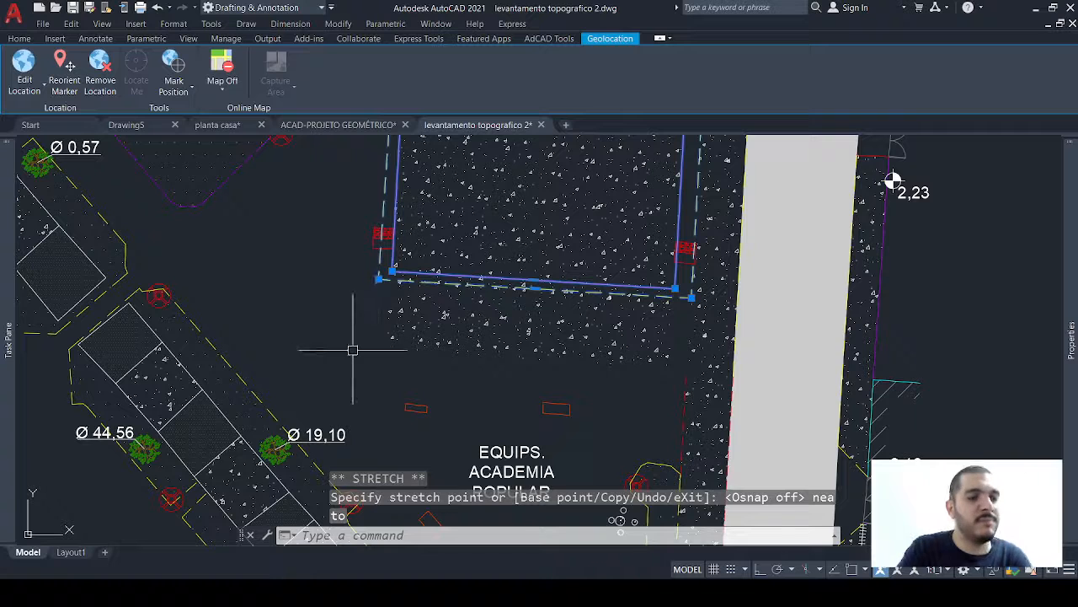
Clear the selection and undo the grip stretch of the Quadra's two boundaries.
key("Escape")
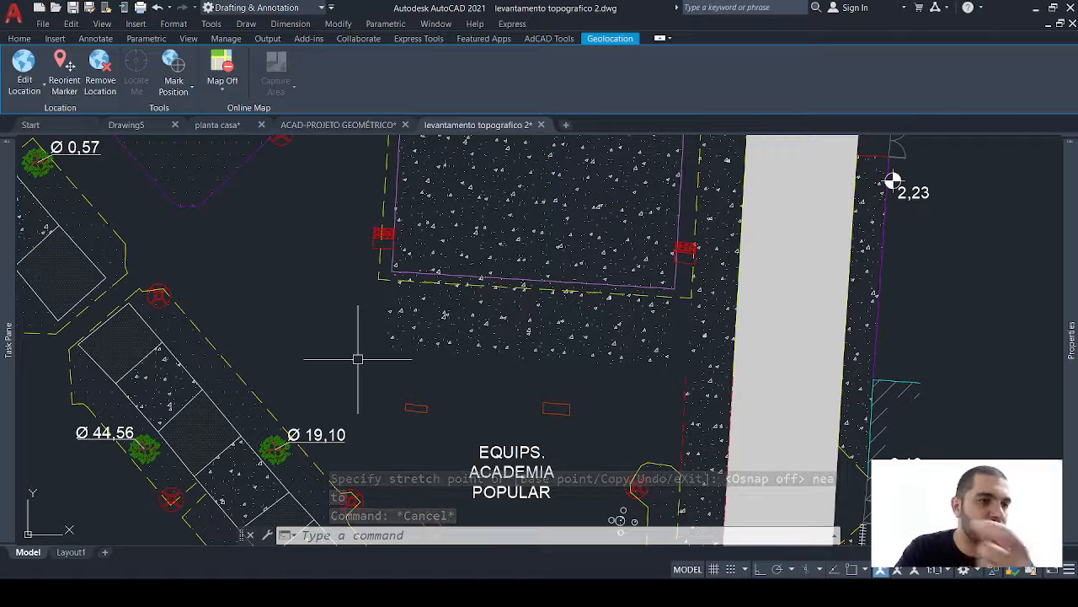
type("u")
key("Return")
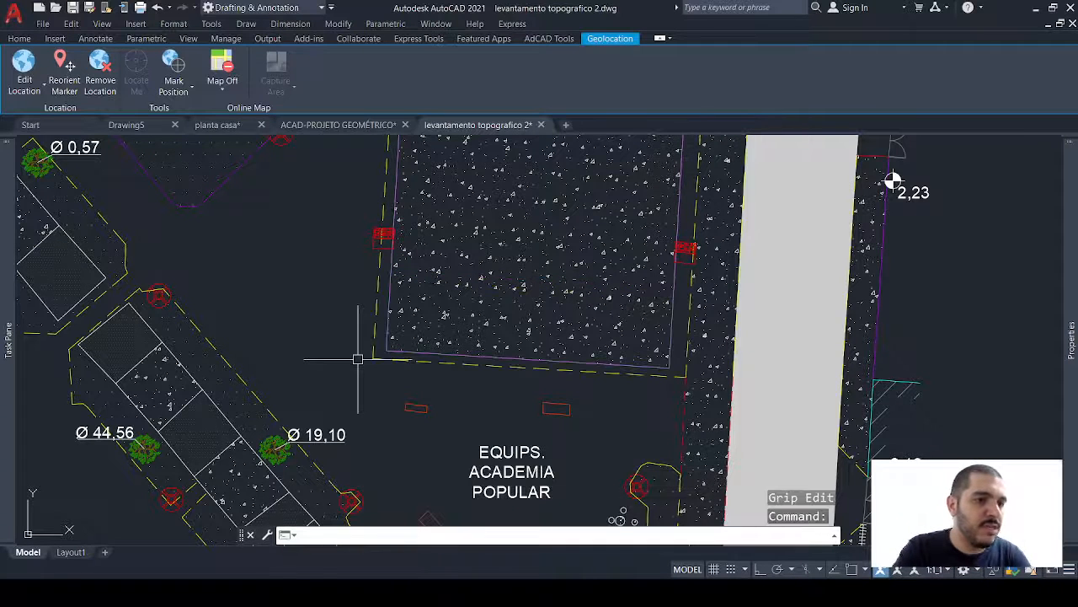
Stretch the four lower corner grips of the Quadra's inner and outer boundaries together, upward to a Nearest point on the inner boundary's left side.
left_click(650, 390)
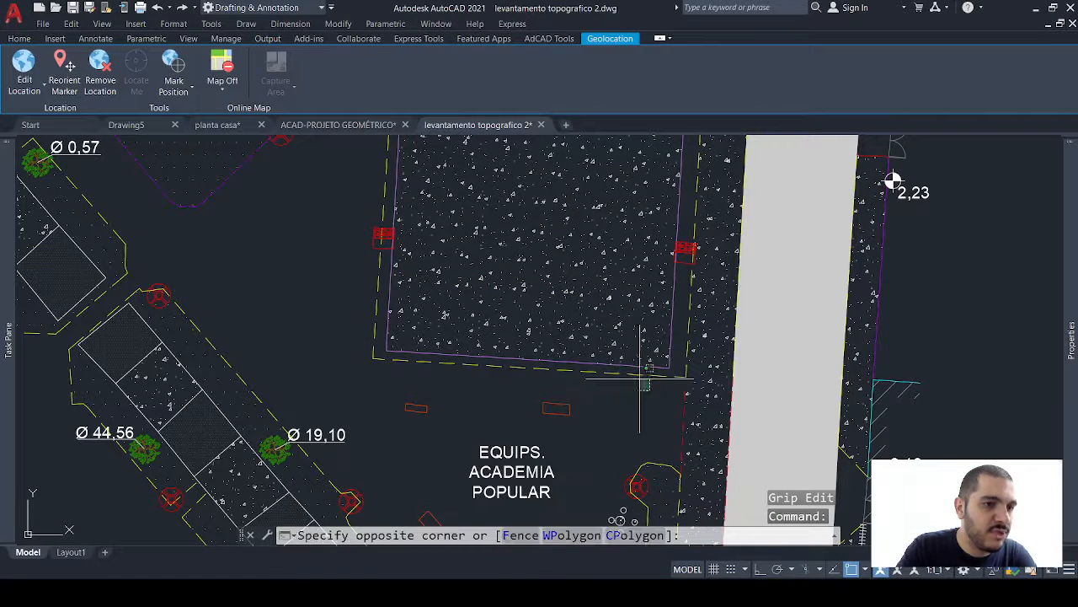
left_click(585, 317)
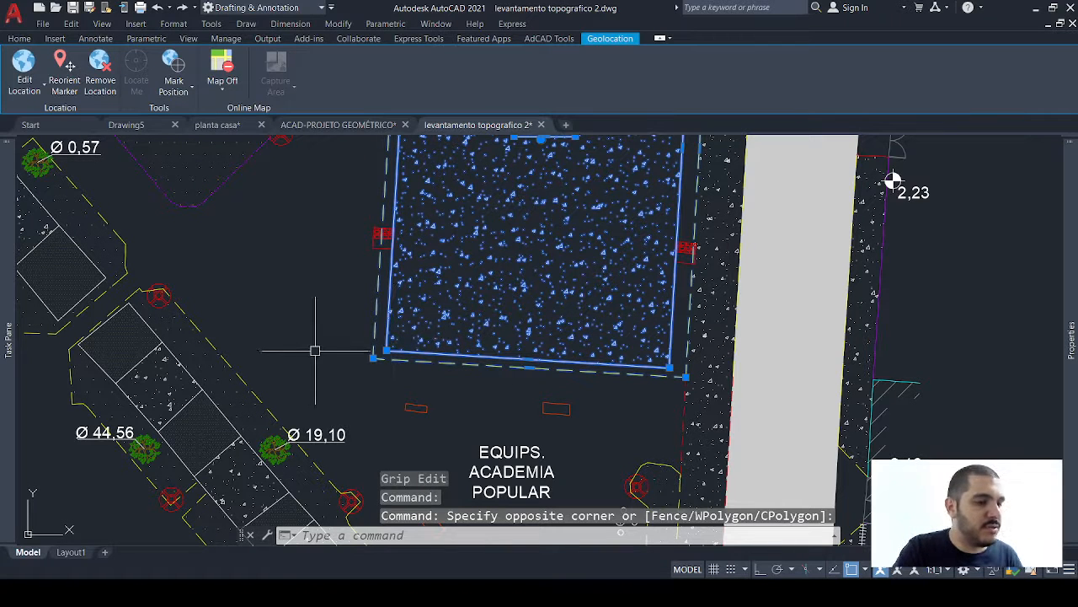
left_click(374, 361, "shift")
left_click(375, 361)
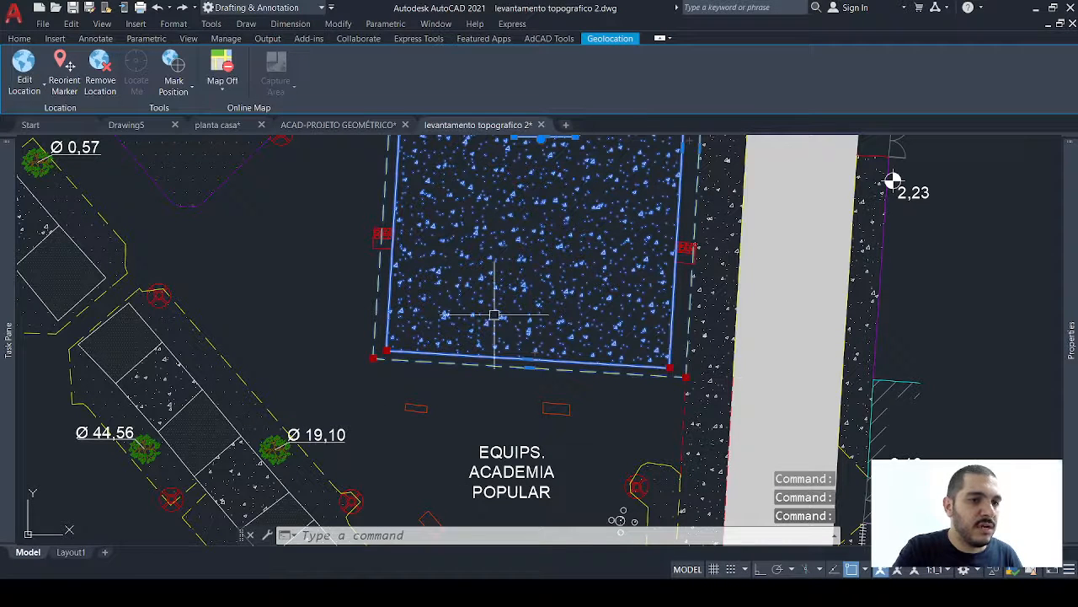
left_click(386, 349)
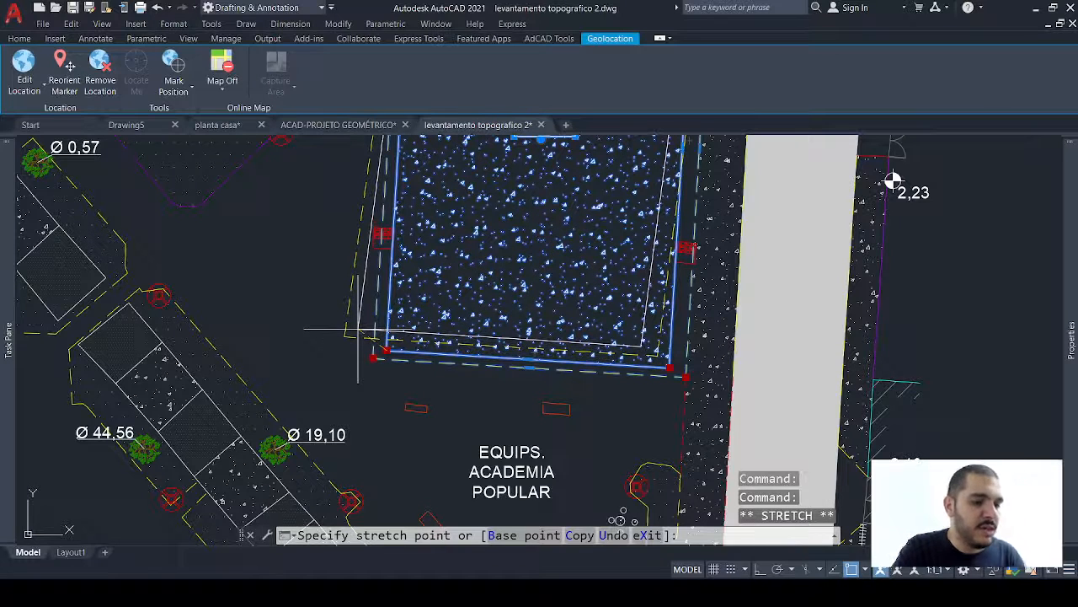
type("nea")
key("Return")
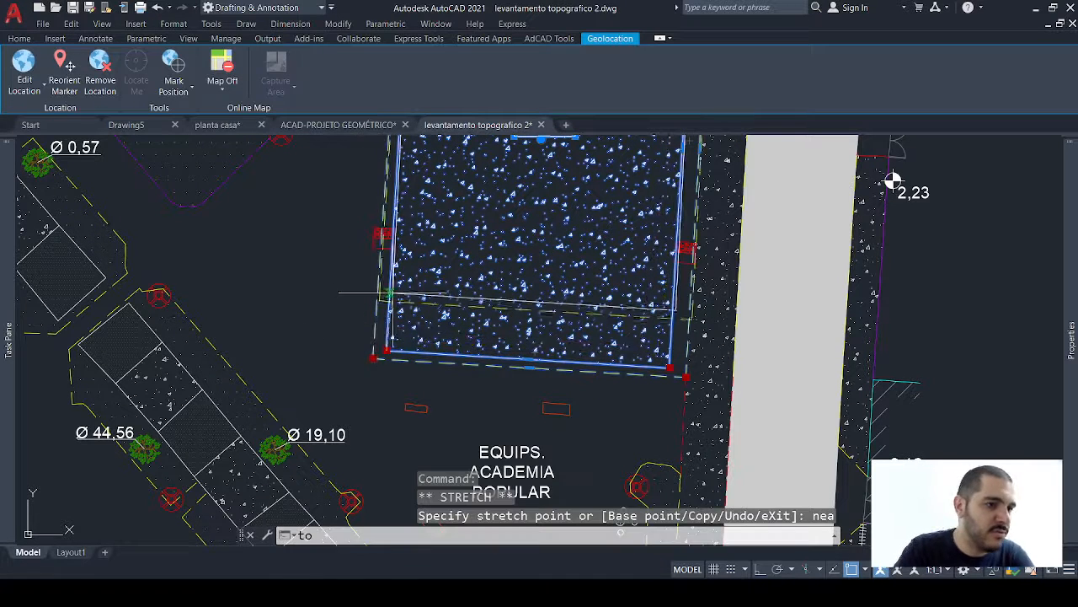
left_click(392, 267)
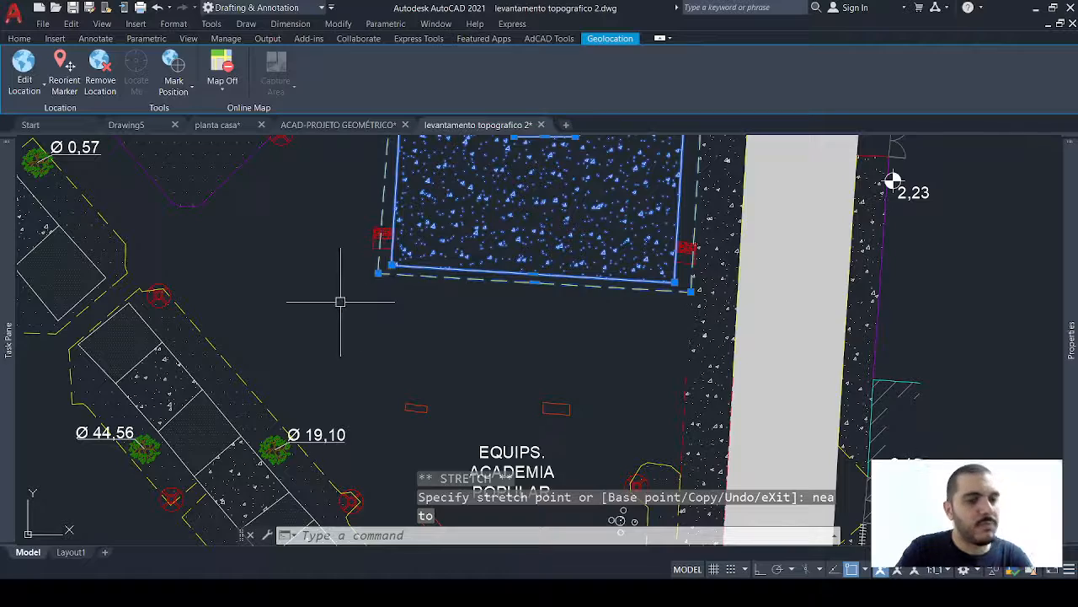
mouse_move(340, 301)
middle_mouse_down()
mouse_move(348, 366)
mouse_move(361, 308)
middle_mouse_up()
key("Escape")
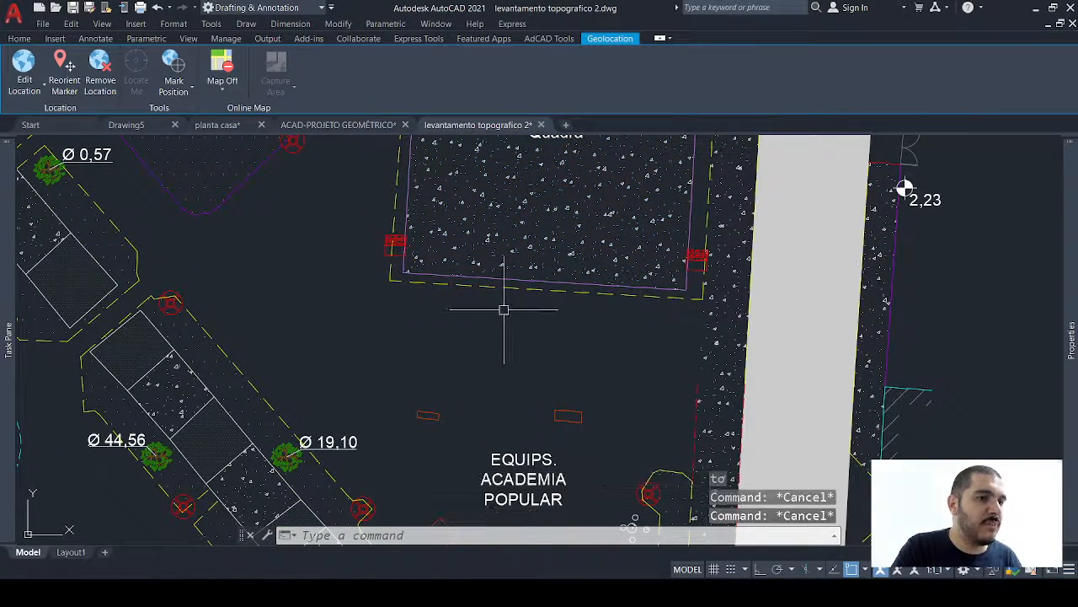
Stretch the Quadra's four lower corners and the grips of its two red side blocks together, down to the upper endpoint of the red dashed line.
left_click(505, 309)
left_click(330, 206)
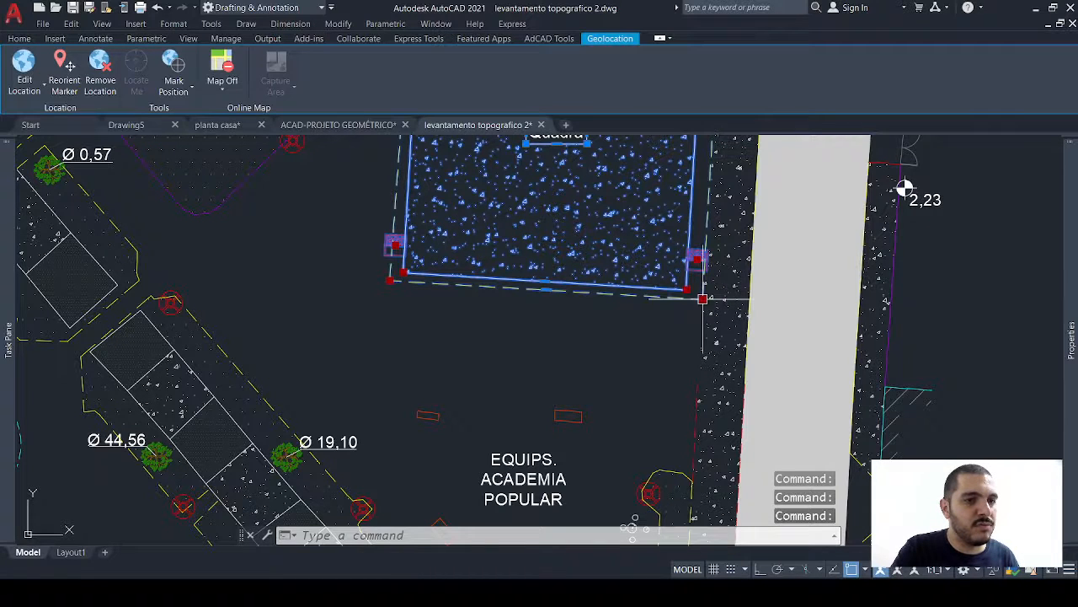
left_click(702, 298)
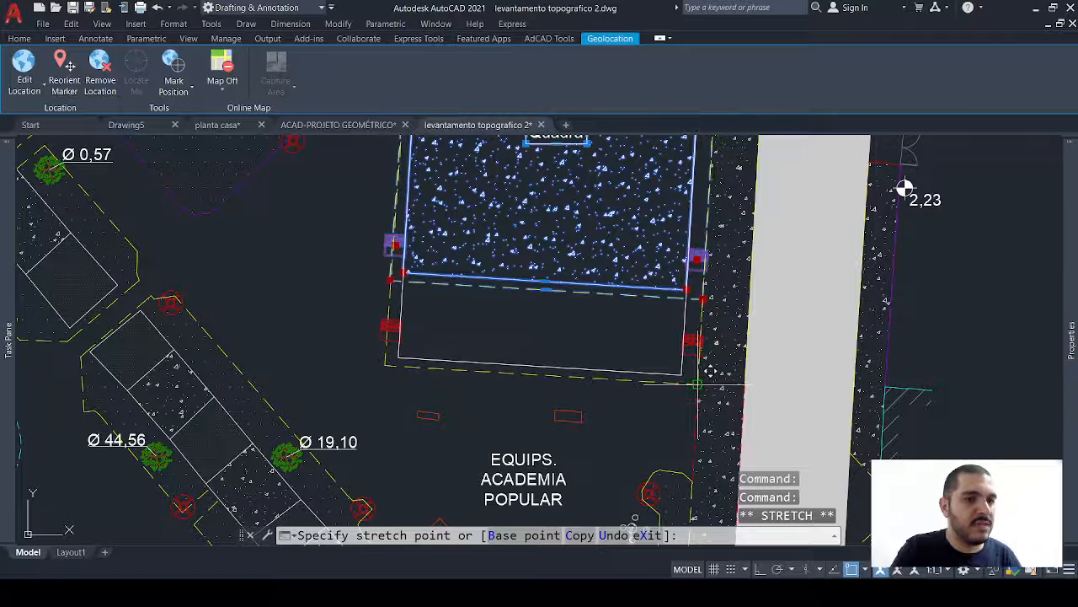
left_click(710, 370)
key("Escape")
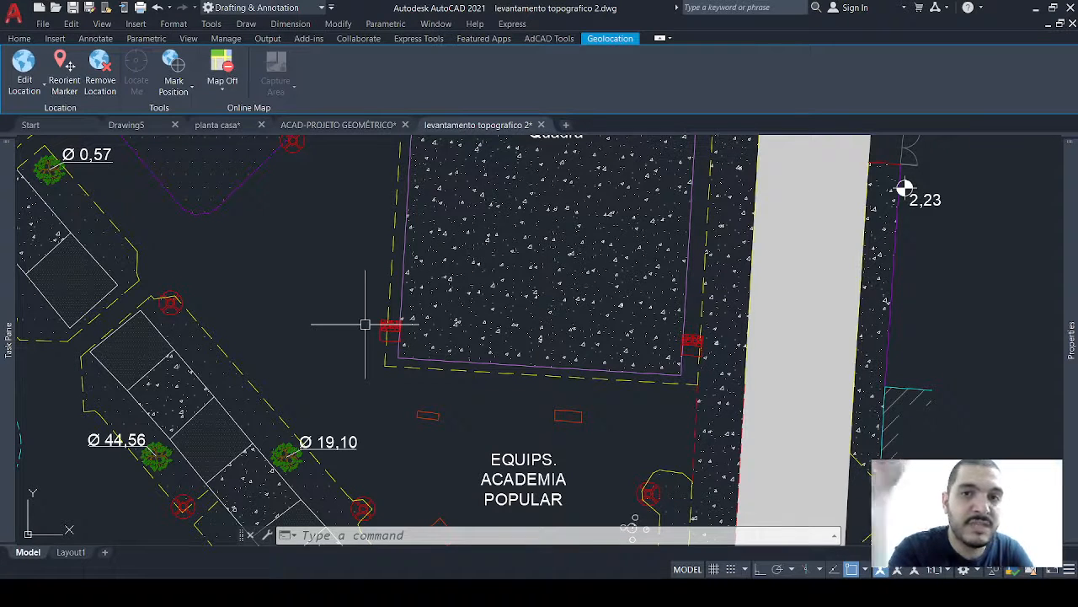
Try moving the round red block on the upper edge of the Parquinho Comunitário by its insertion grip.
scroll(385, 335, "down", 2)
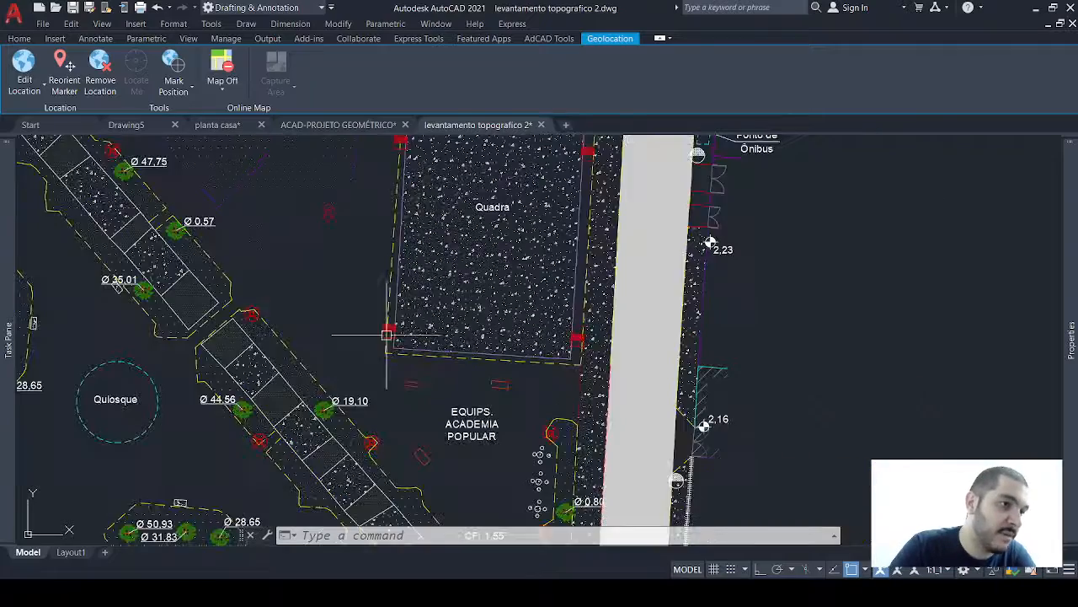
mouse_move(385, 311)
middle_mouse_down()
mouse_move(447, 373)
mouse_move(504, 478)
middle_mouse_up()
middle_click_drag(438, 351, 486, 423)
scroll(463, 320, "up", 5)
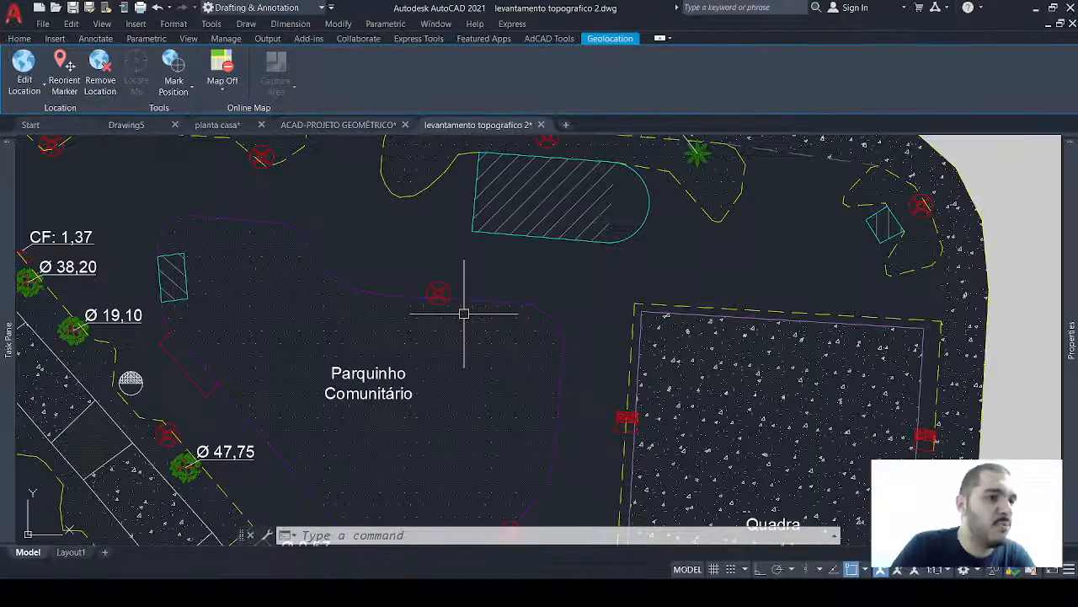
left_click(441, 300)
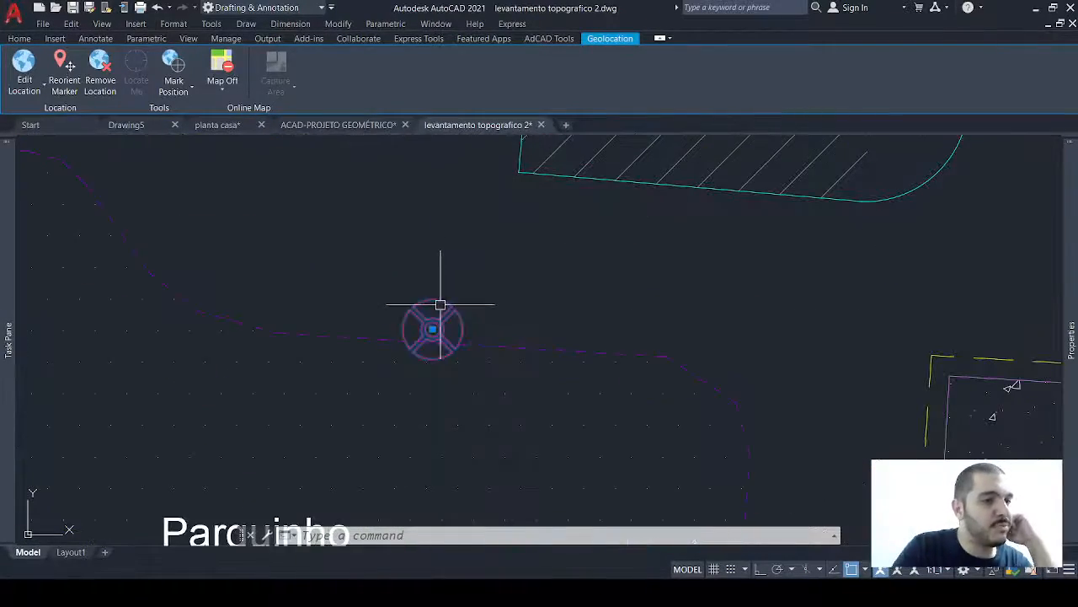
middle_click_drag(487, 287, 428, 221)
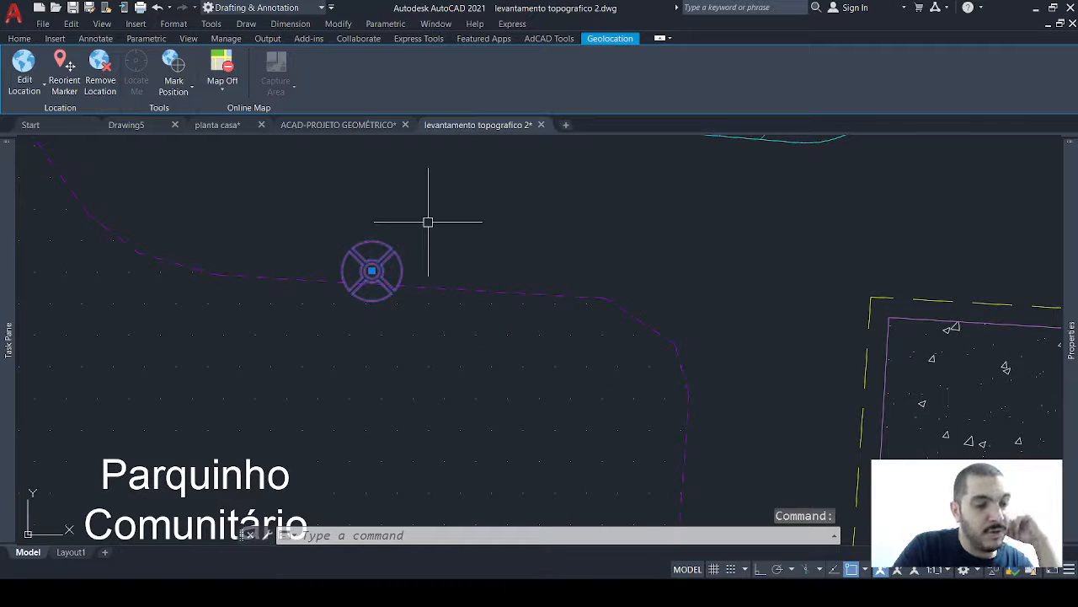
left_click(372, 270)
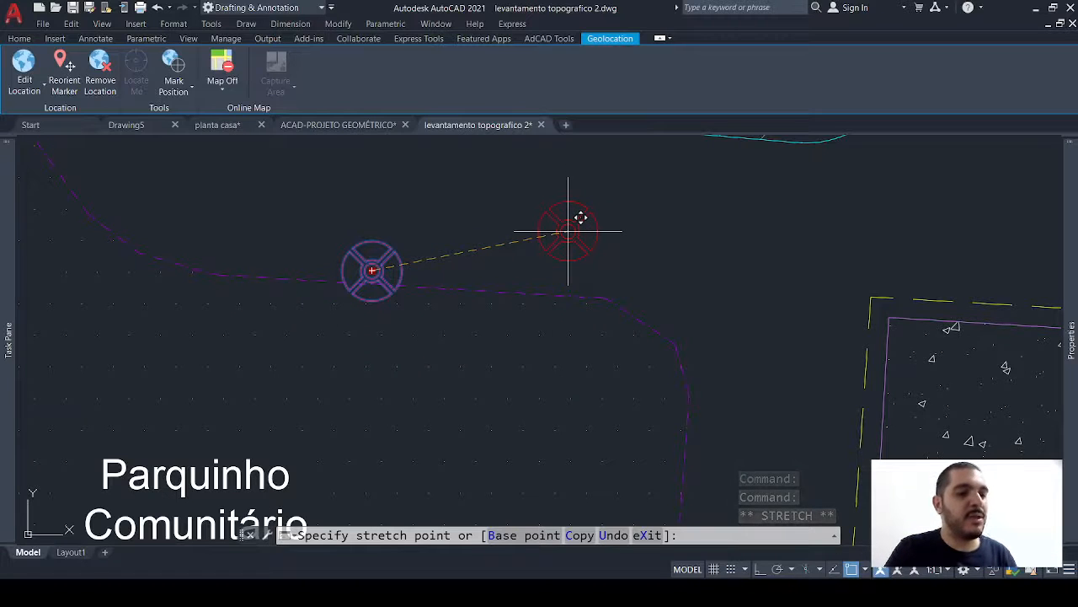
key("Escape")
scroll(472, 250, "down", 2)
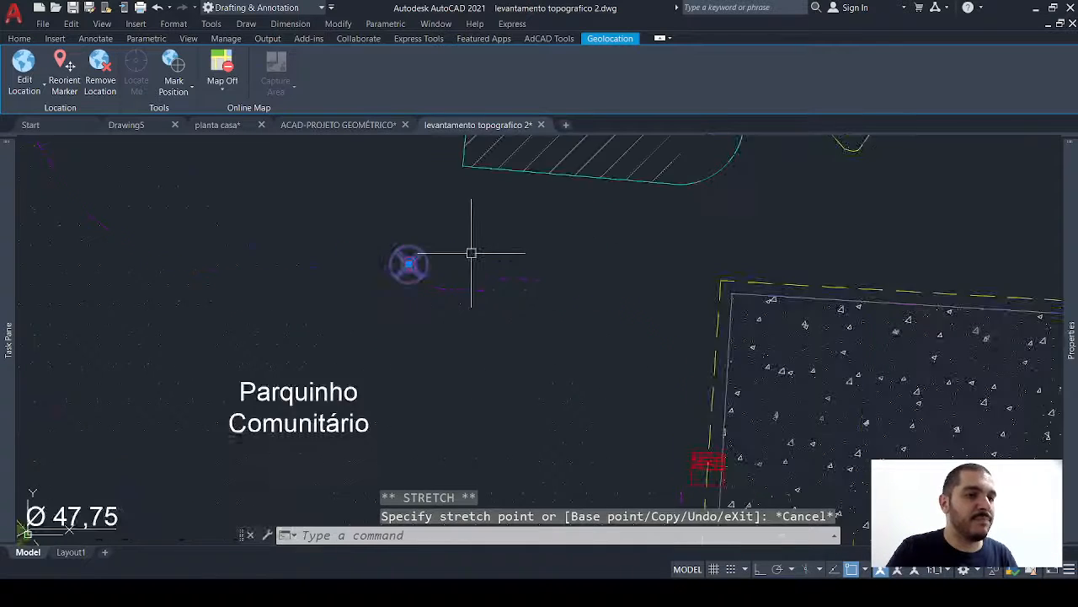
mouse_move(474, 250)
middle_mouse_down()
mouse_move(474, 210)
mouse_move(365, 223)
mouse_move(389, 236)
mouse_move(391, 315)
middle_mouse_up()
scroll(391, 314, "up", 2)
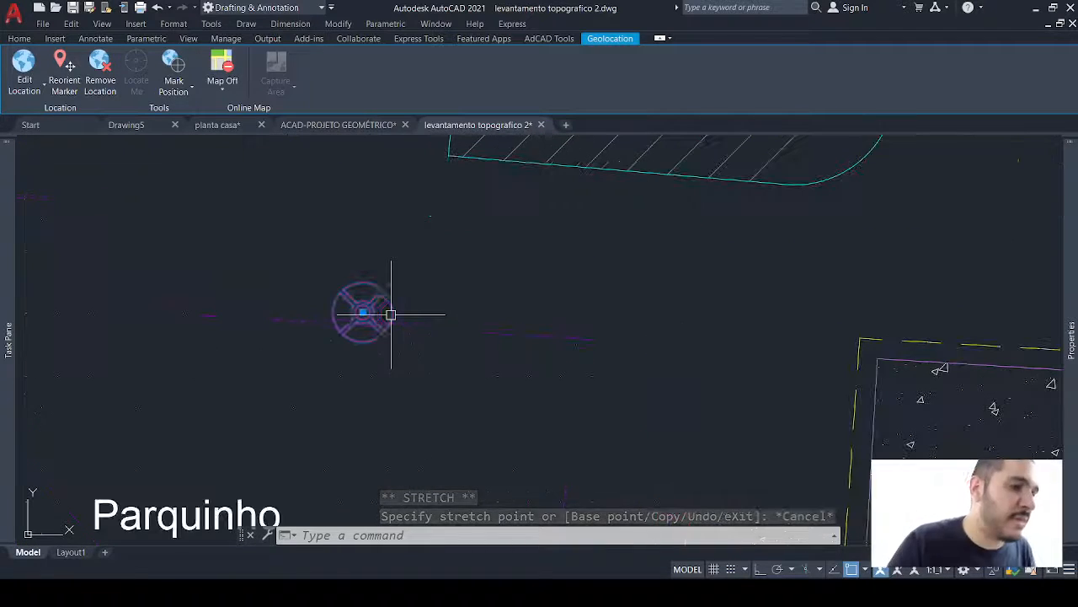
scroll(408, 250, "down", 2)
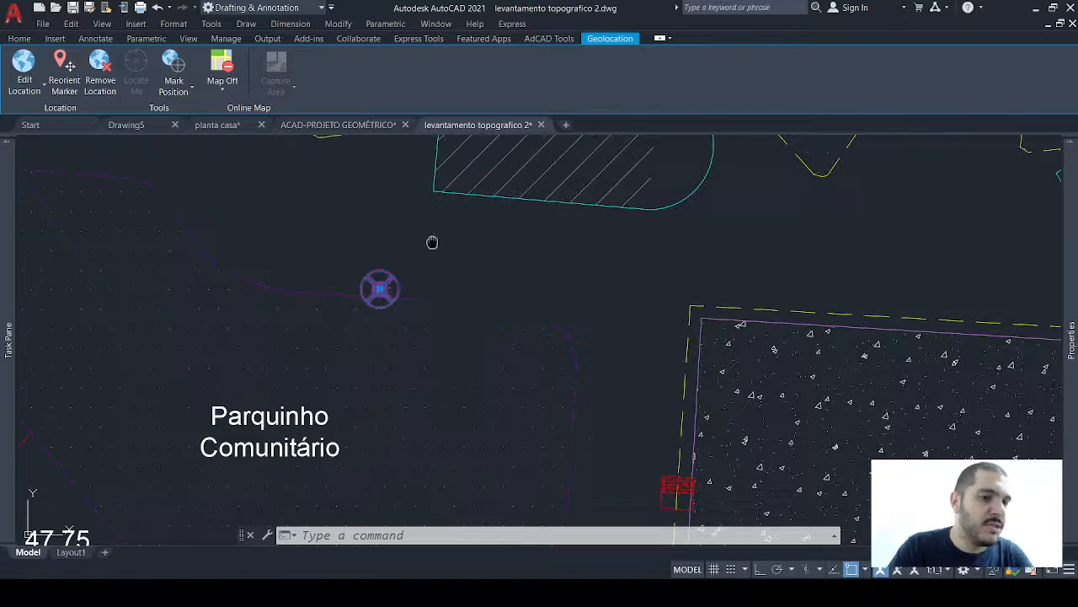
middle_click_drag(433, 240, 393, 88)
middle_click_drag(581, 373, 476, 313)
key("Escape")
Try grip-stretching the red rectangular block on the Quadra's left side, and clear the selection.
middle_click_drag(503, 276, 493, 337)
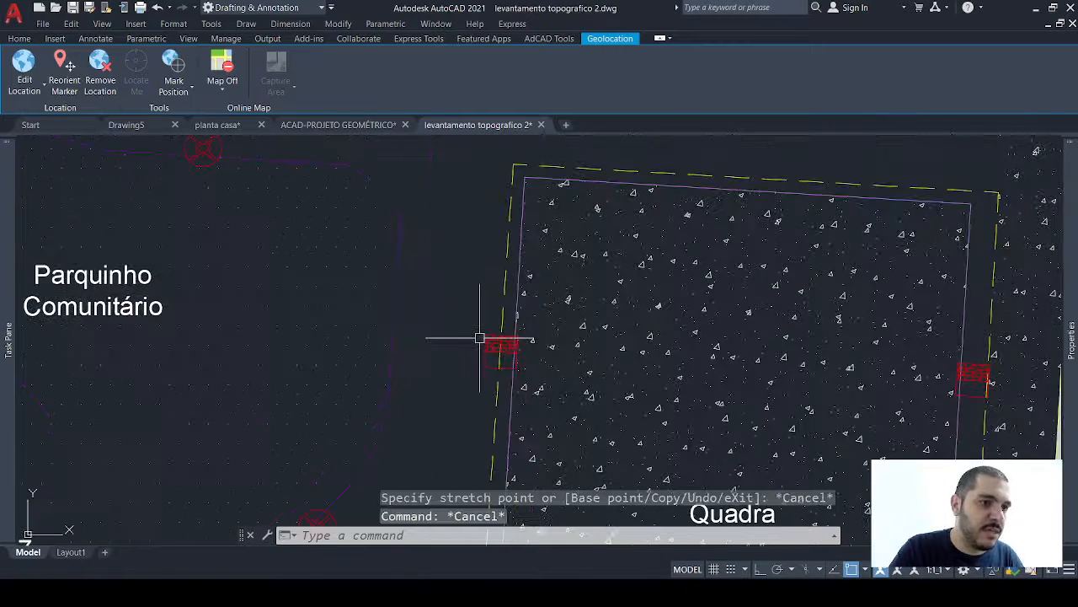
left_click(500, 344)
scroll(500, 344, "up", 4)
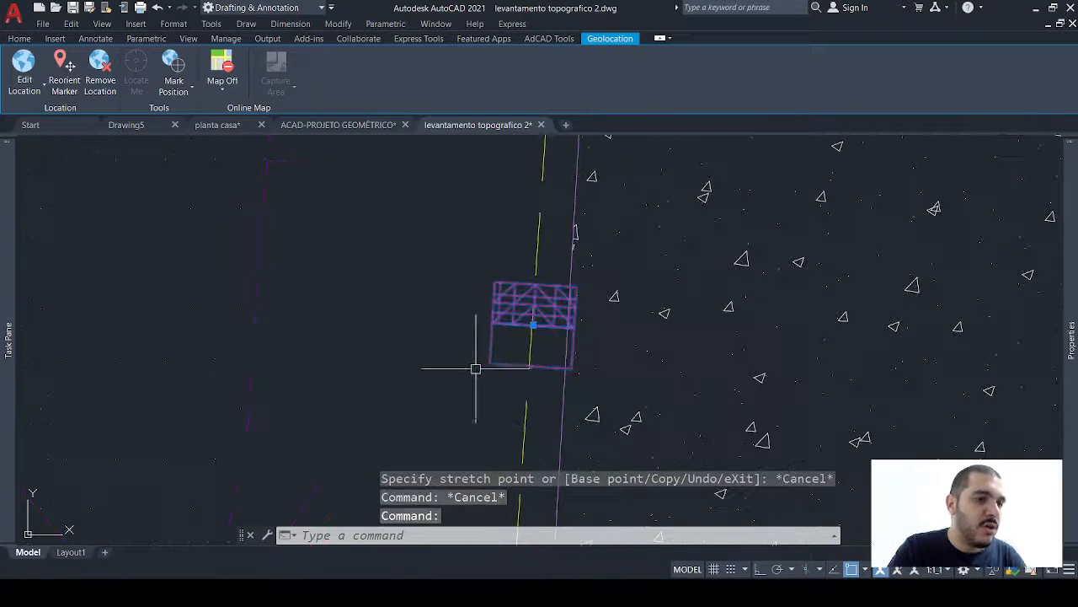
left_click(529, 321)
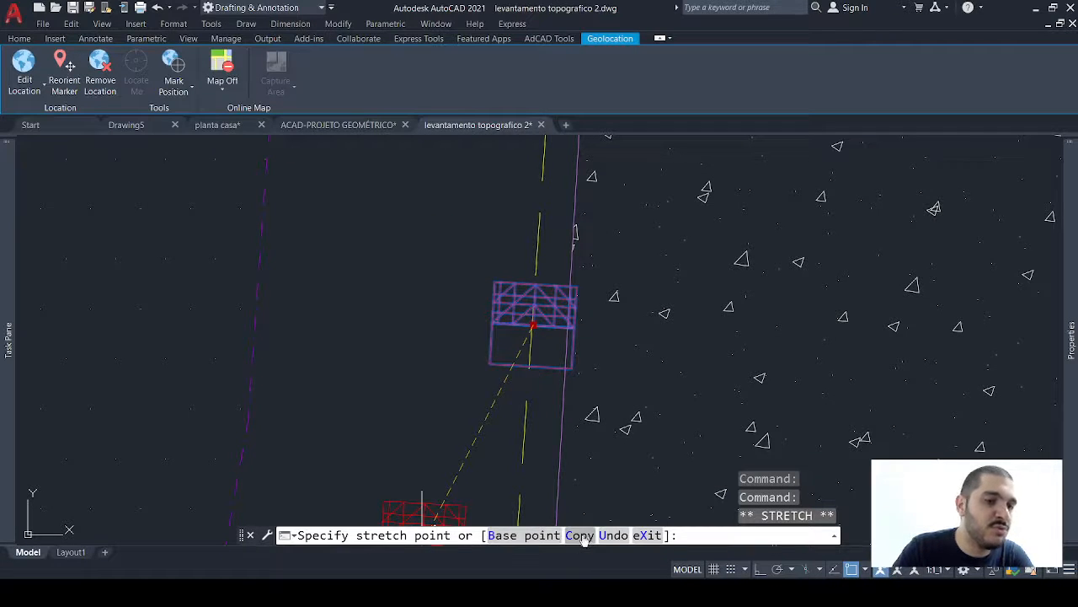
key("Escape")
key("Escape")
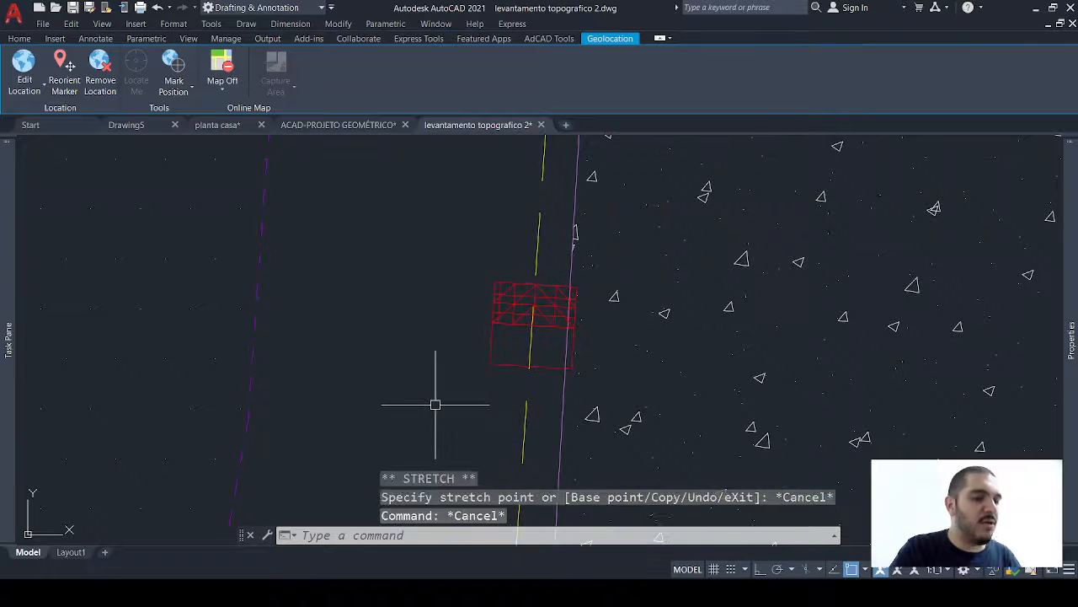
key("Escape")
Copy the red block on the Quadra's left side twice with the Copy command into the space beside the Quadra's upper-left corner.
scroll(435, 405, "down", 2)
type("co")
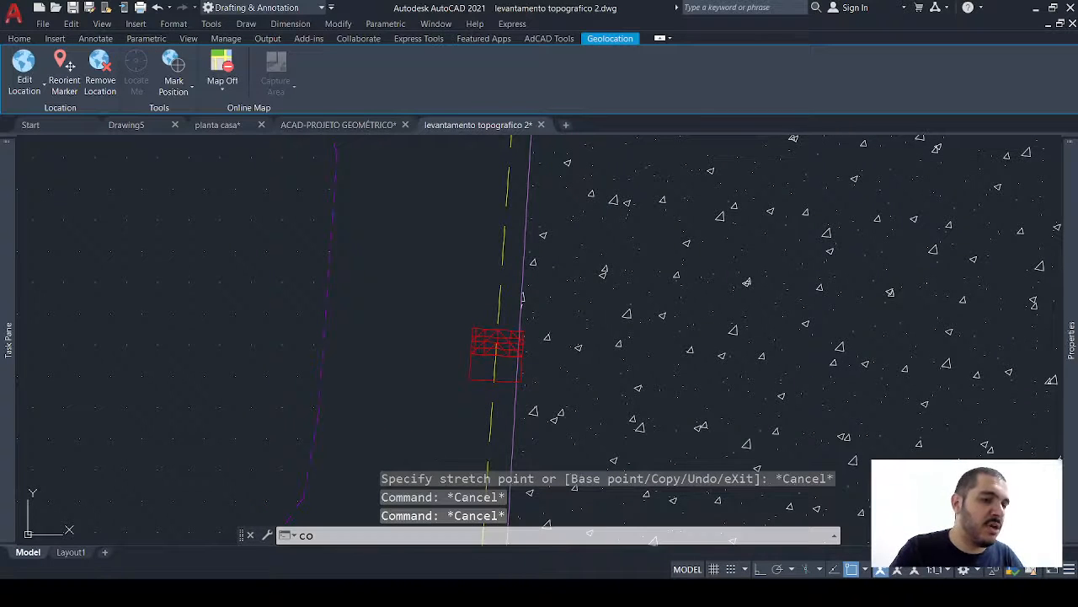
key("Return")
left_click(466, 331)
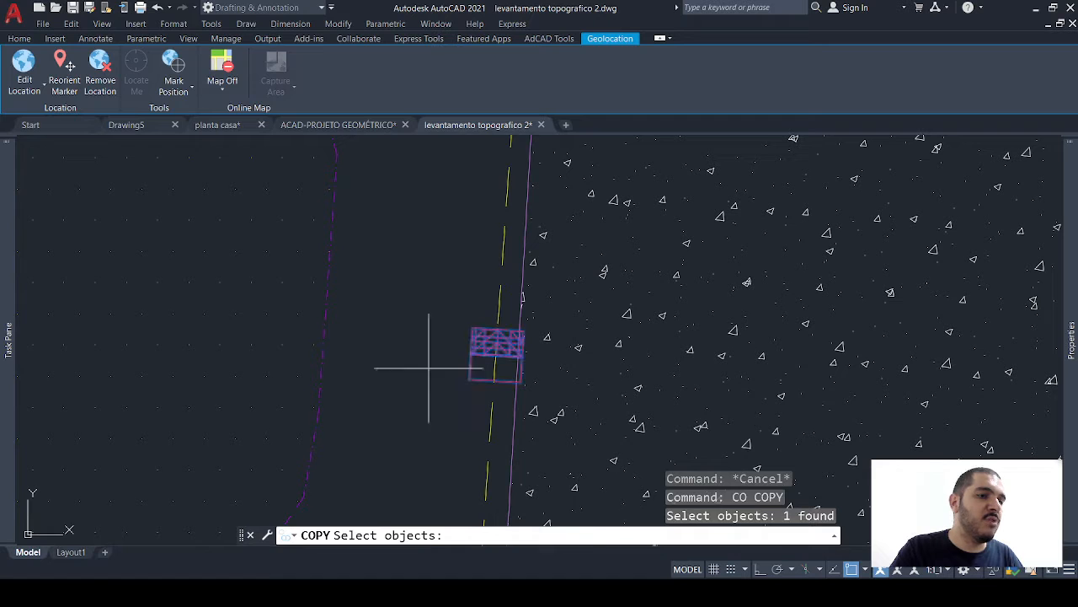
key("Return")
left_click(497, 353)
scroll(464, 295, "down", 2)
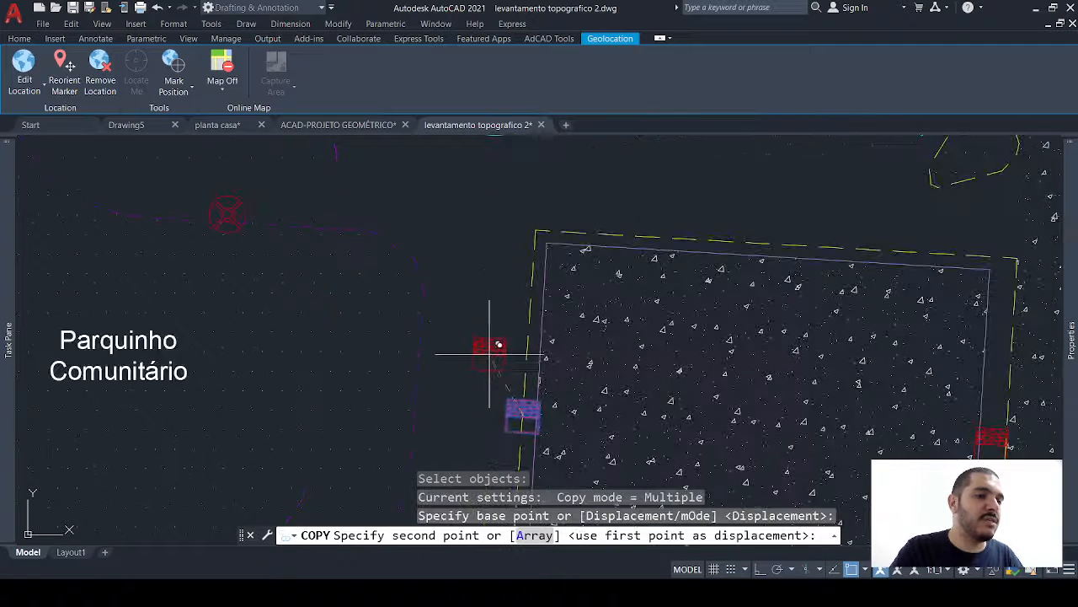
left_click(481, 281)
key("Escape")
Erase the two red block copies beside the Quadra's upper-left corner.
left_click(497, 187)
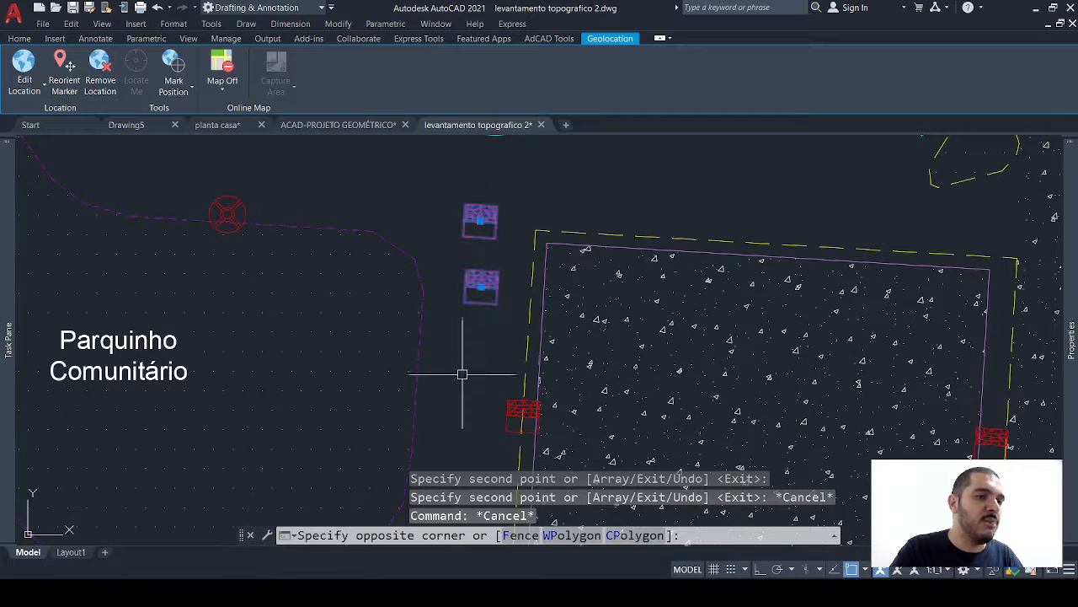
left_click(462, 373)
type("e")
key("Return")
Copy the Quadra's left red block from its grip with the Copy option, placing one copy between the Parquinho Comunitário and the Quadra.
middle_click_drag(505, 302, 494, 252)
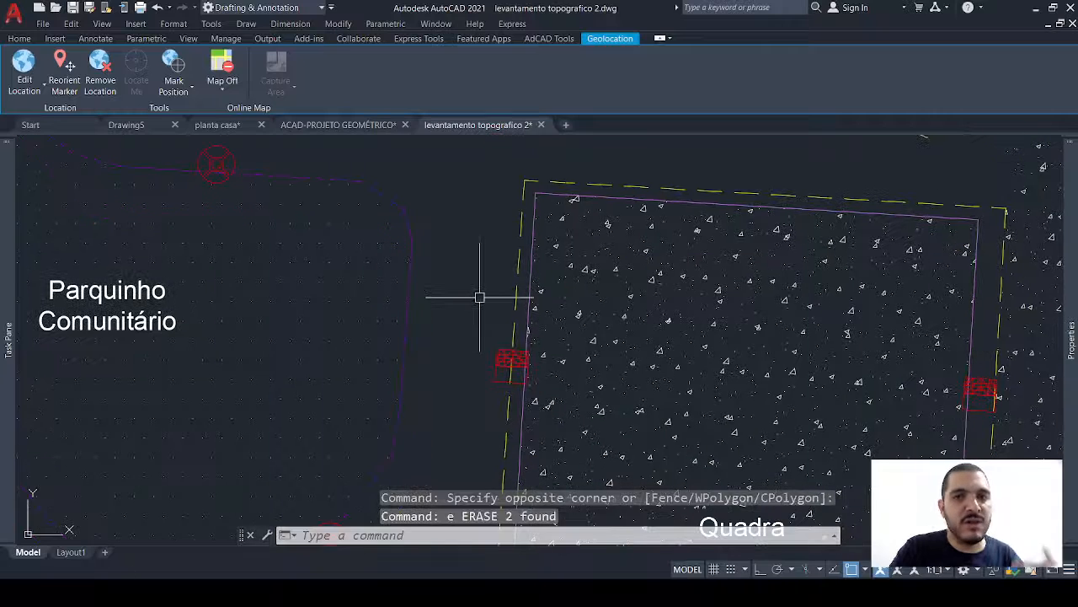
left_click(496, 355)
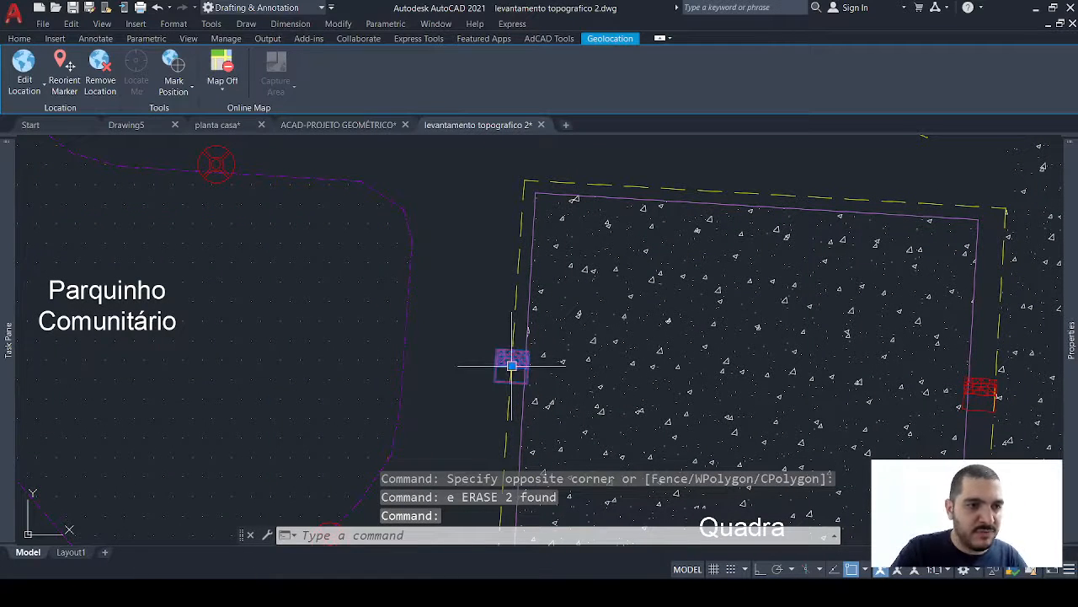
left_click(512, 366)
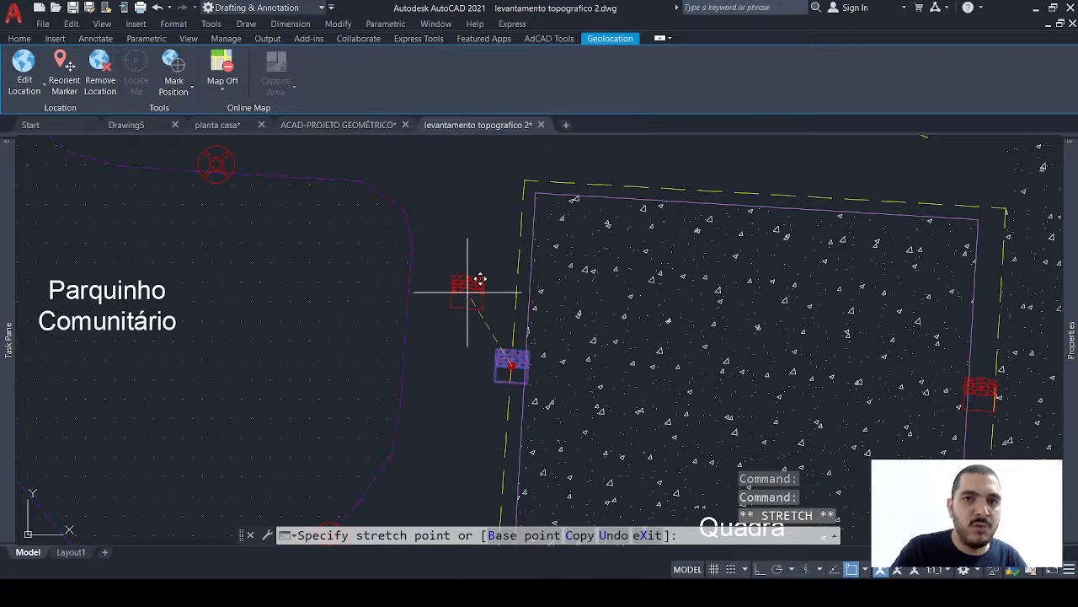
key("Escape")
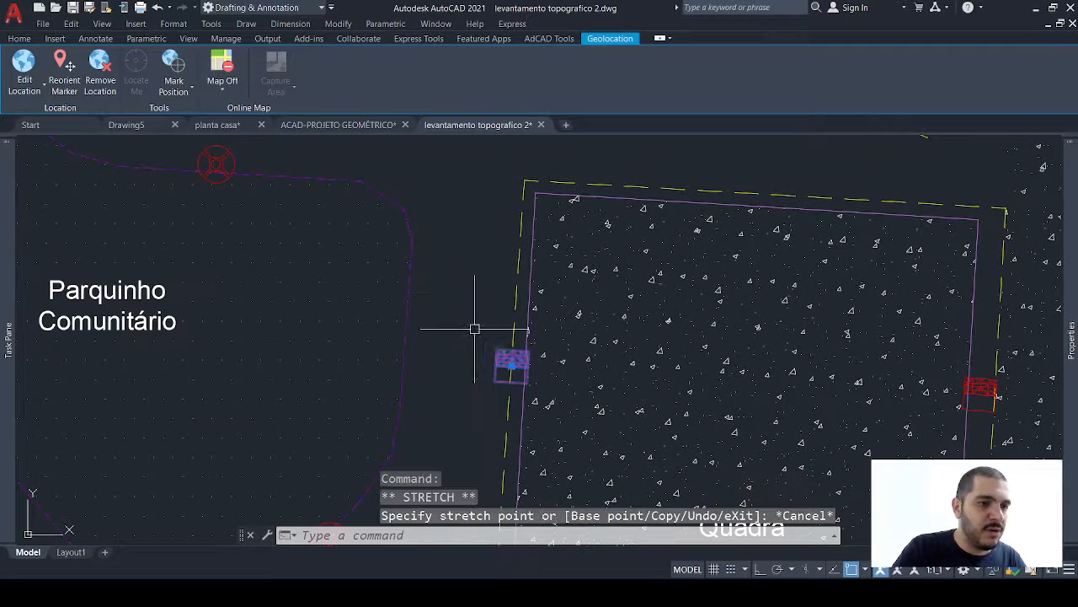
left_click(512, 366)
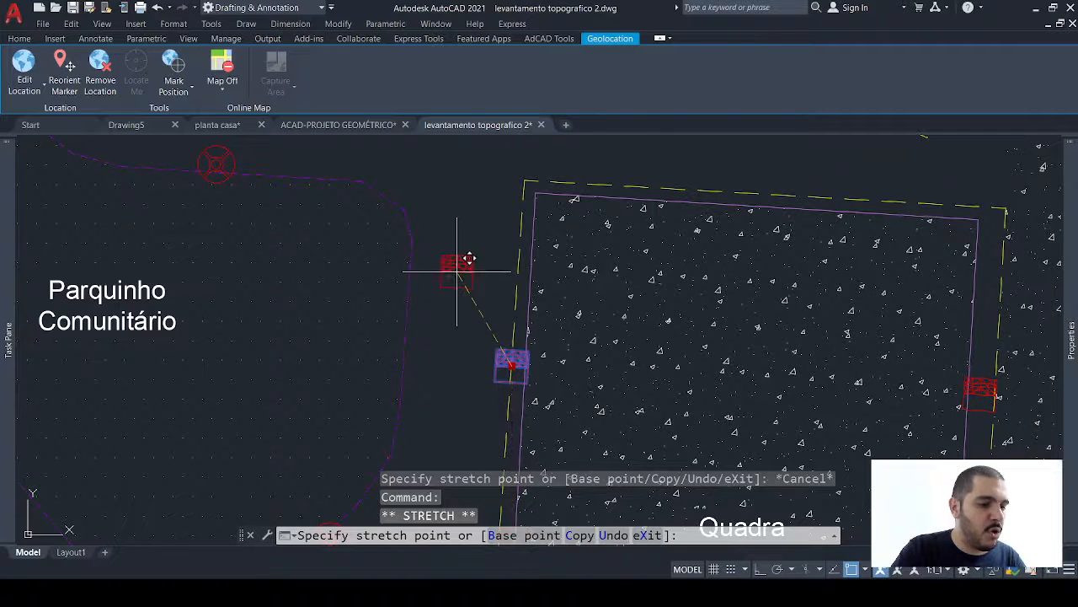
type("c")
key("Return")
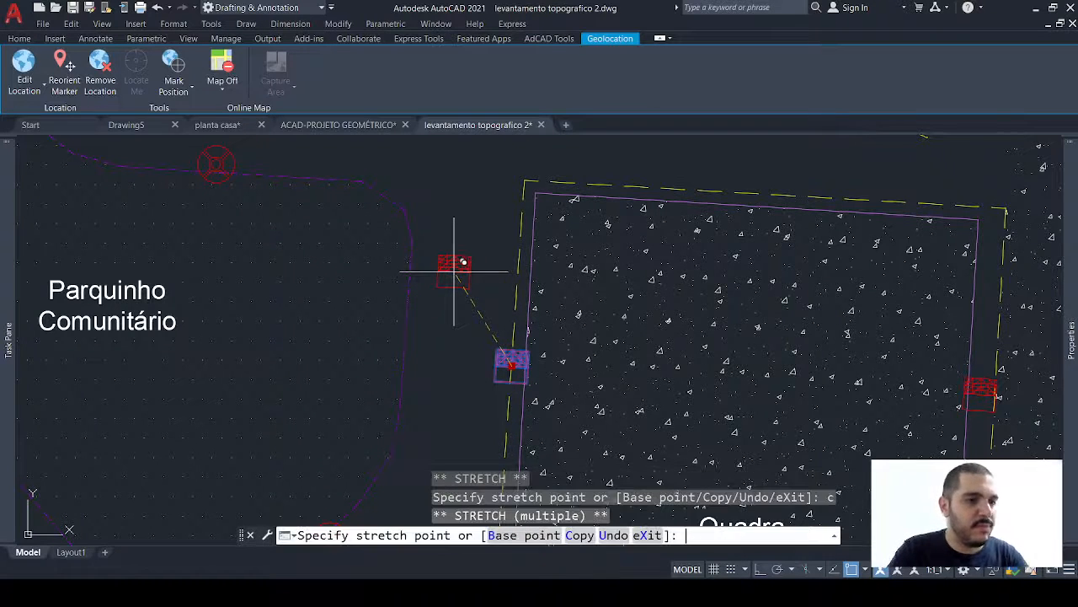
left_click(463, 200)
middle_click_drag(458, 285, 425, 403)
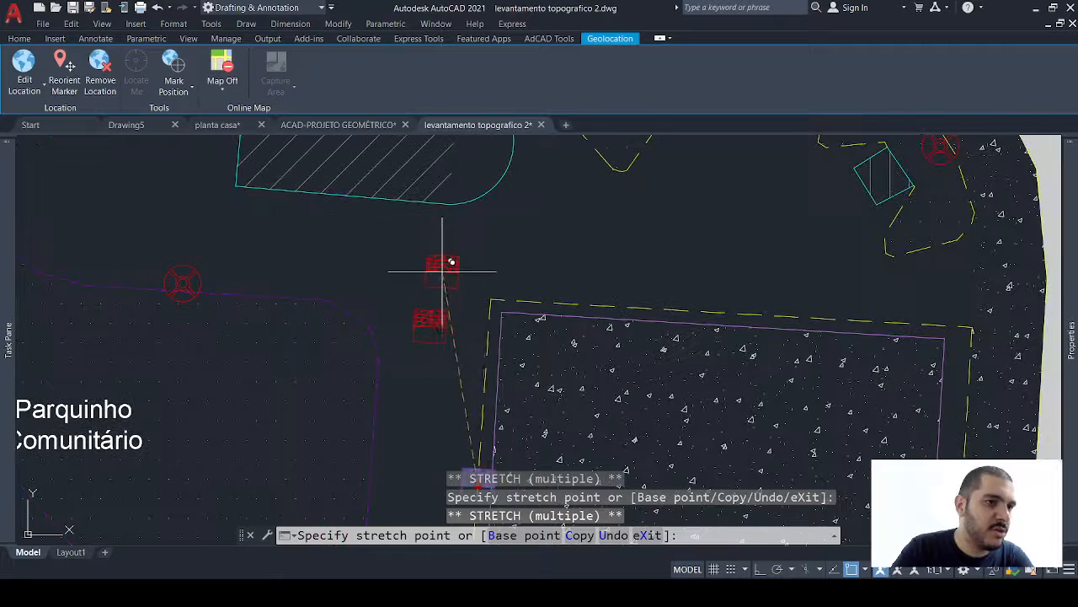
Place five more grip copies of the red block in a row above the Quadra, and end the grip edit.
left_click(452, 244)
left_click(536, 244)
left_click(639, 239)
left_click(727, 240)
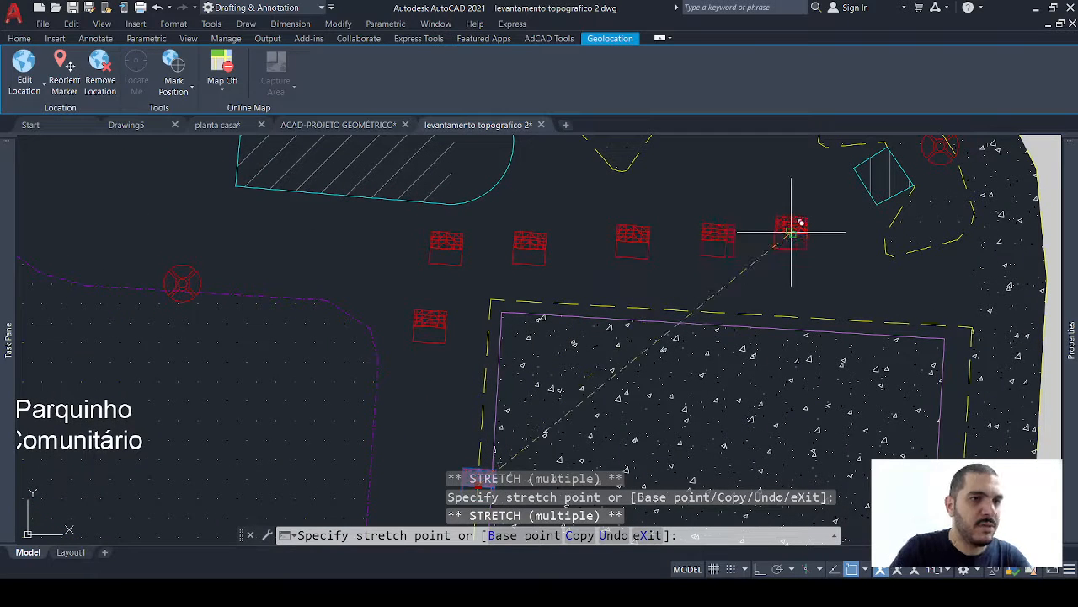
left_click(800, 229)
key("Escape")
Erase the red block copies above and beside the Quadra's upper-left corner, and undo the erasure.
left_click(818, 229)
left_click(402, 266)
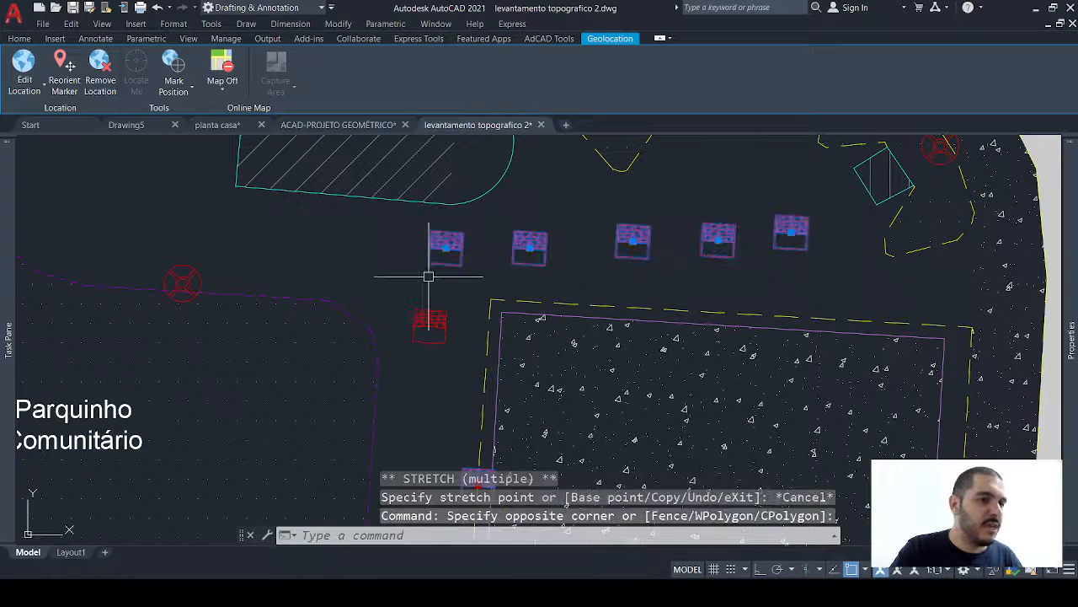
left_click(429, 278)
left_click(393, 360)
mouse_move(420, 362)
middle_mouse_down()
mouse_move(413, 312)
mouse_move(395, 369)
mouse_move(416, 376)
middle_mouse_up()
type("e")
key("Return")
type("u")
key("Return")
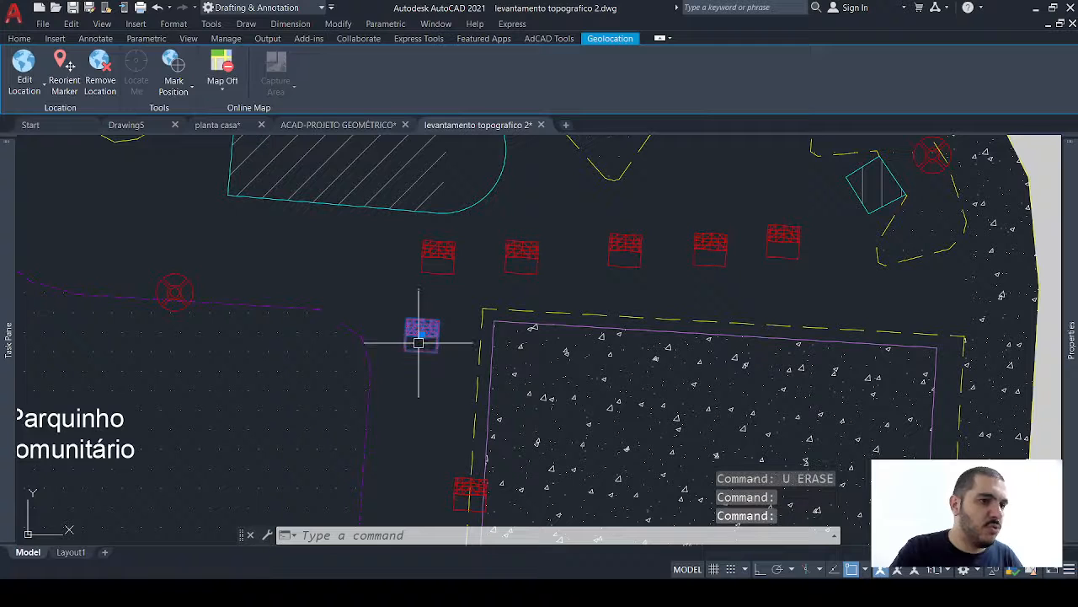
Try rotating the red block copy beside the Quadra's upper-left corner from its grip, and cancel the rotation.
left_click(421, 335)
type("r")
key("Return")
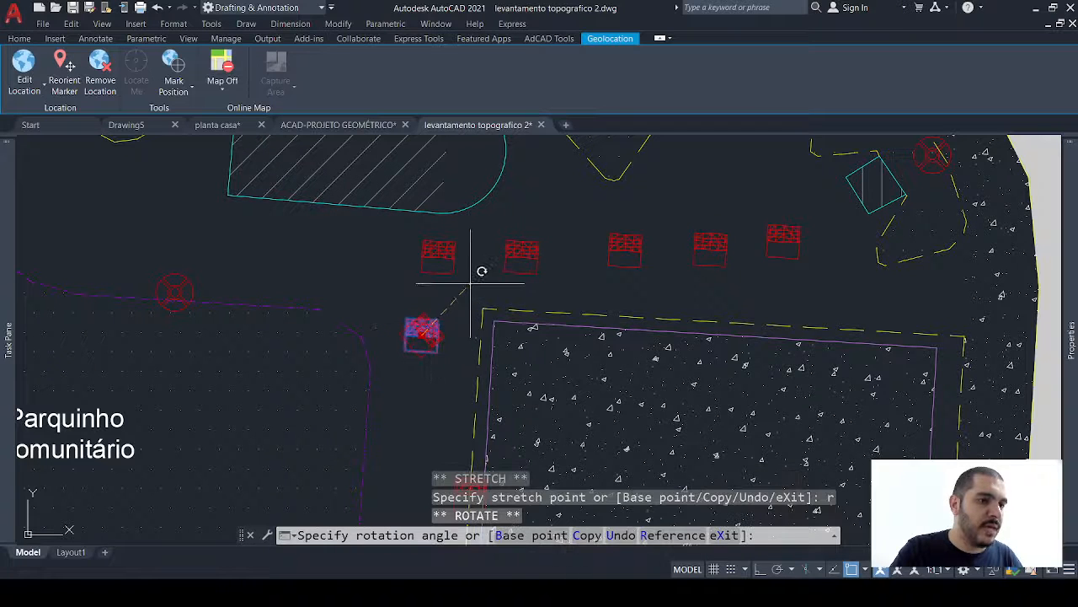
key("Escape")
key("Escape")
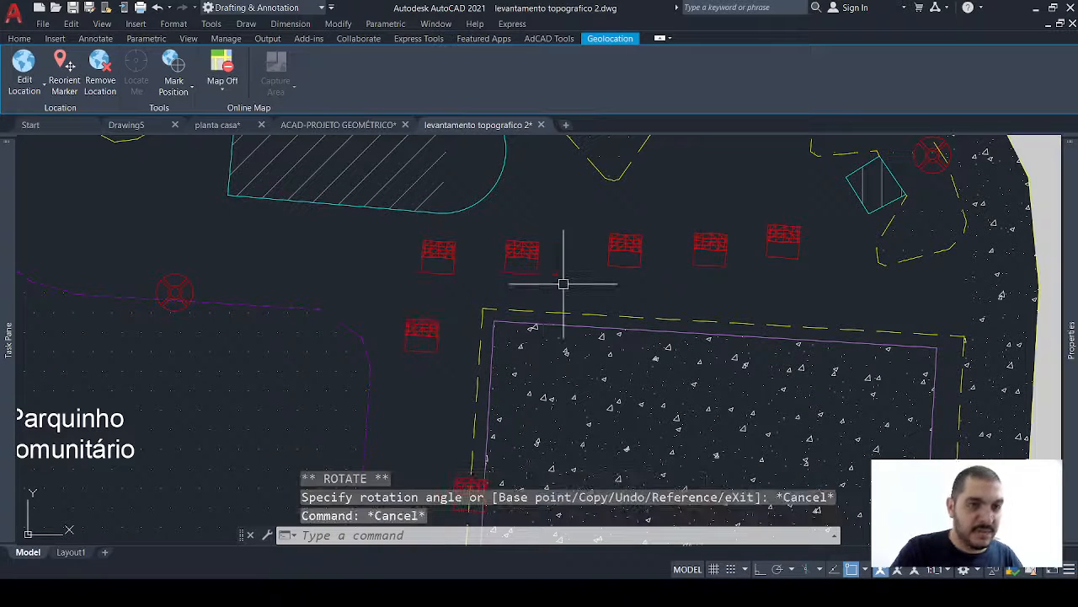
Erase the five red block copies above the Quadra and the one beside its upper-left corner.
type("e")
key("Return")
left_click(823, 247)
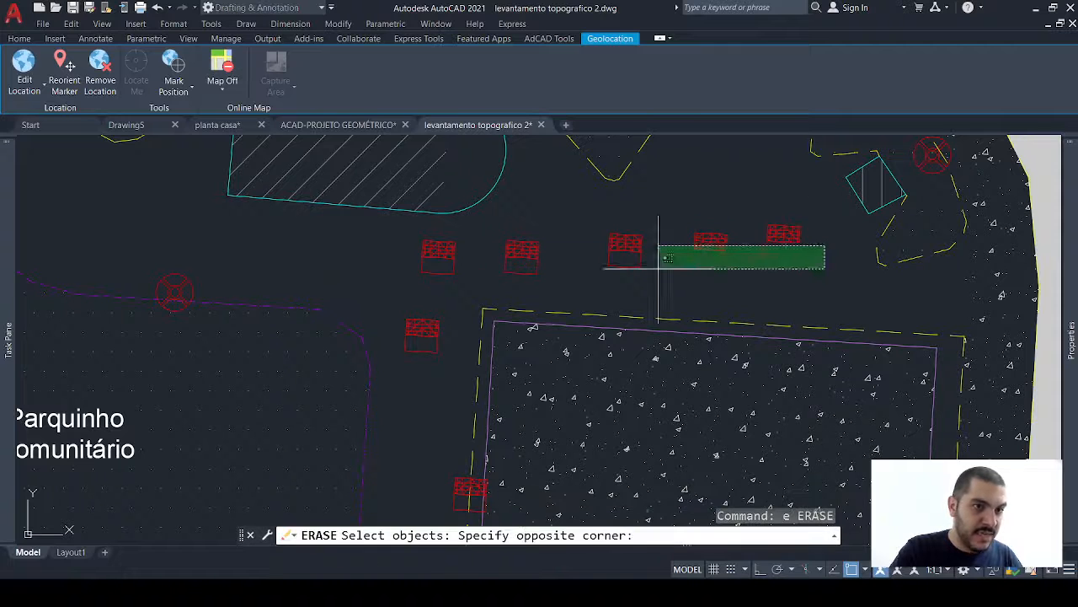
left_click(372, 268)
left_click(425, 351)
middle_click_drag(424, 389, 437, 280)
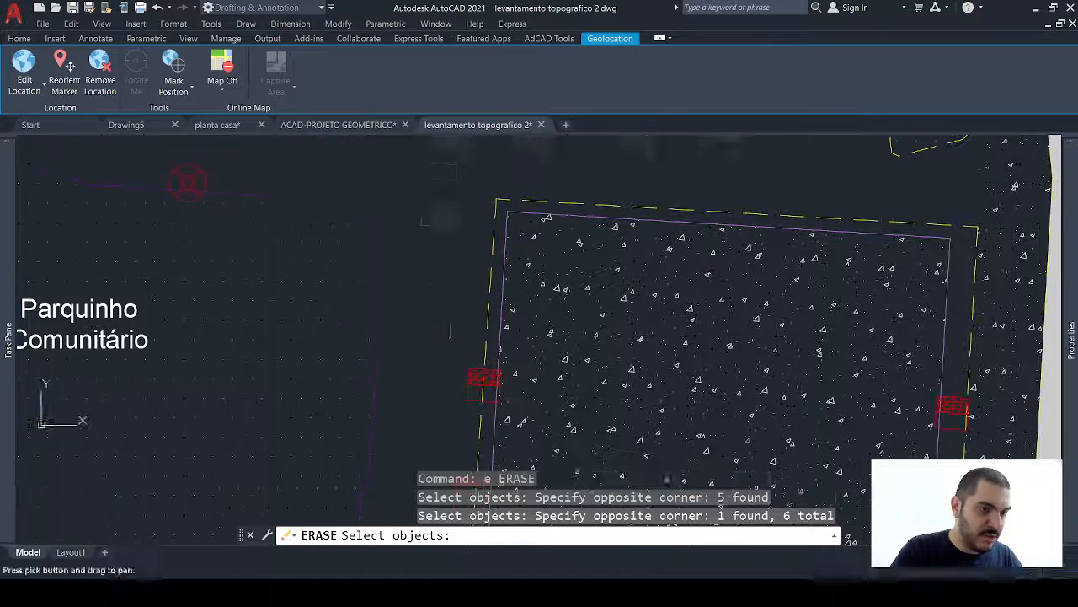
key("Return")
Try a grip rotation of the Quadra's left red block with the Reference option, using its upper edge as reference angle, and cancel it.
scroll(472, 421, "up", 5)
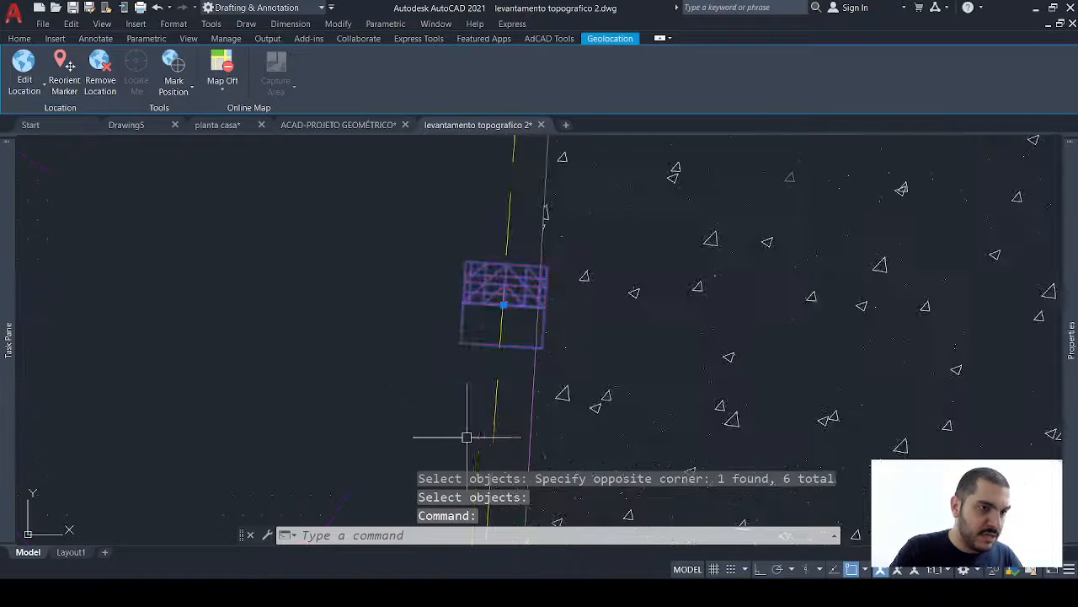
left_click(503, 305)
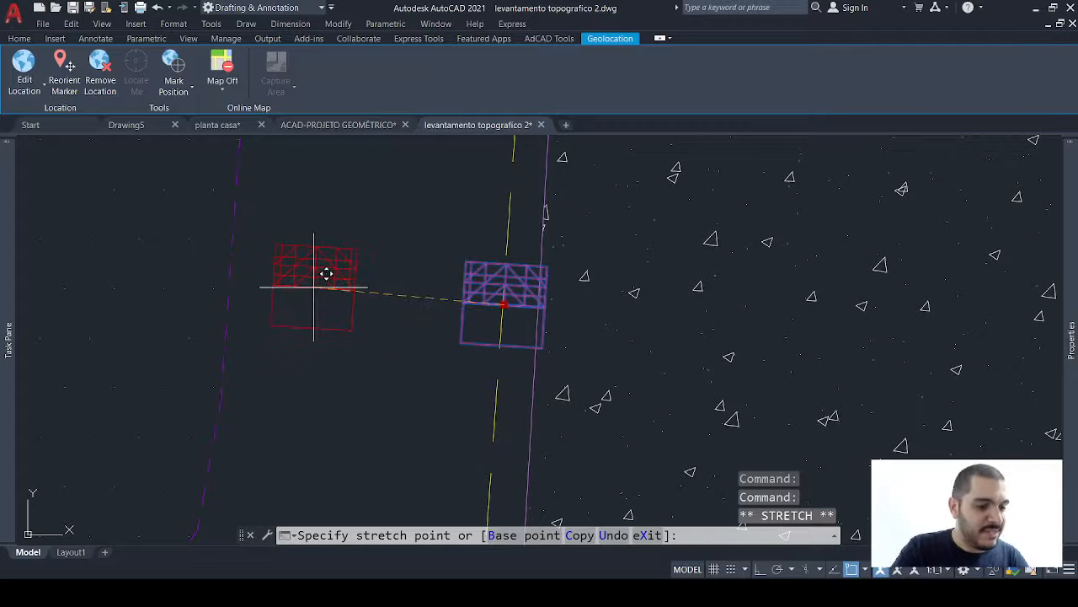
type("r")
key("Return")
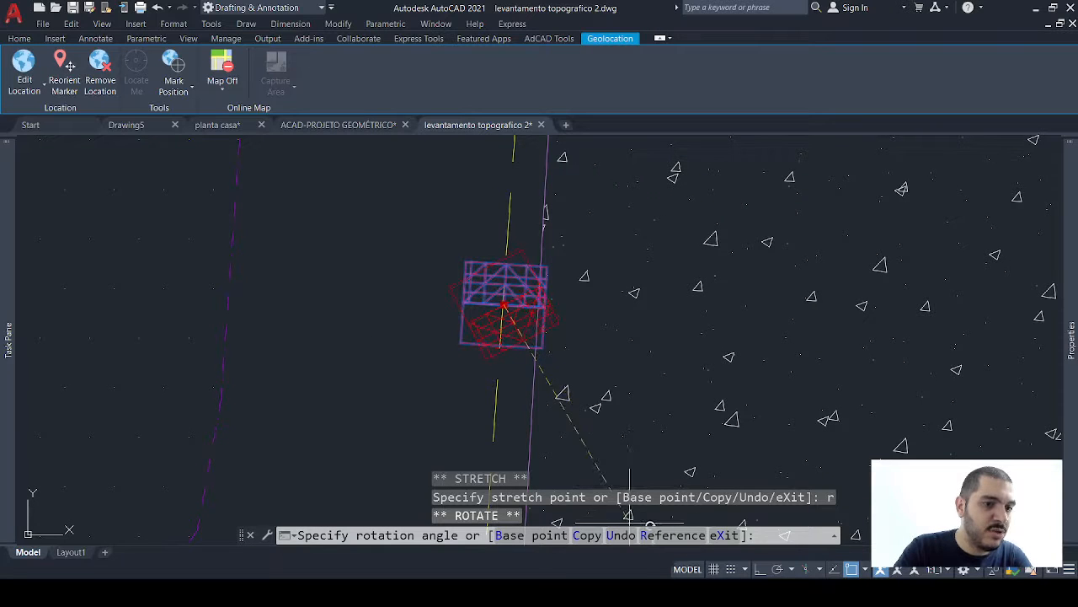
type("r")
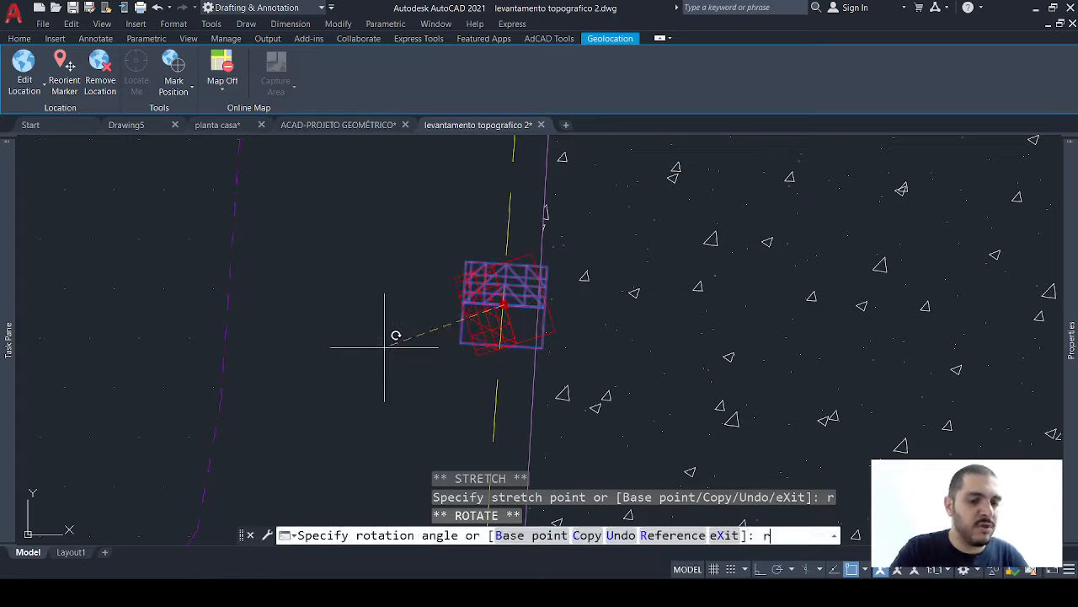
key("Return")
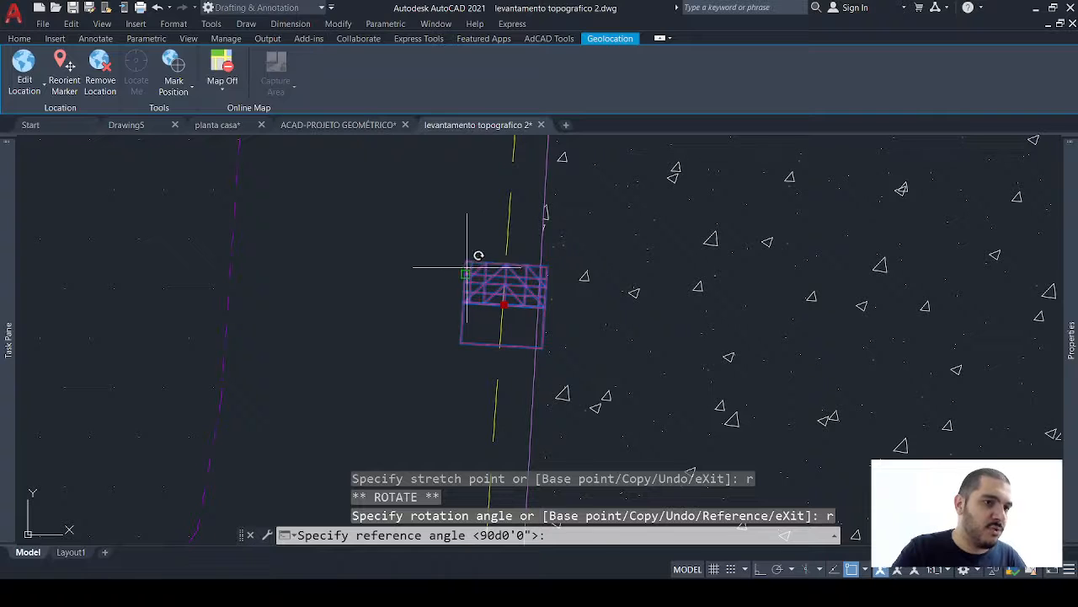
left_click(466, 268)
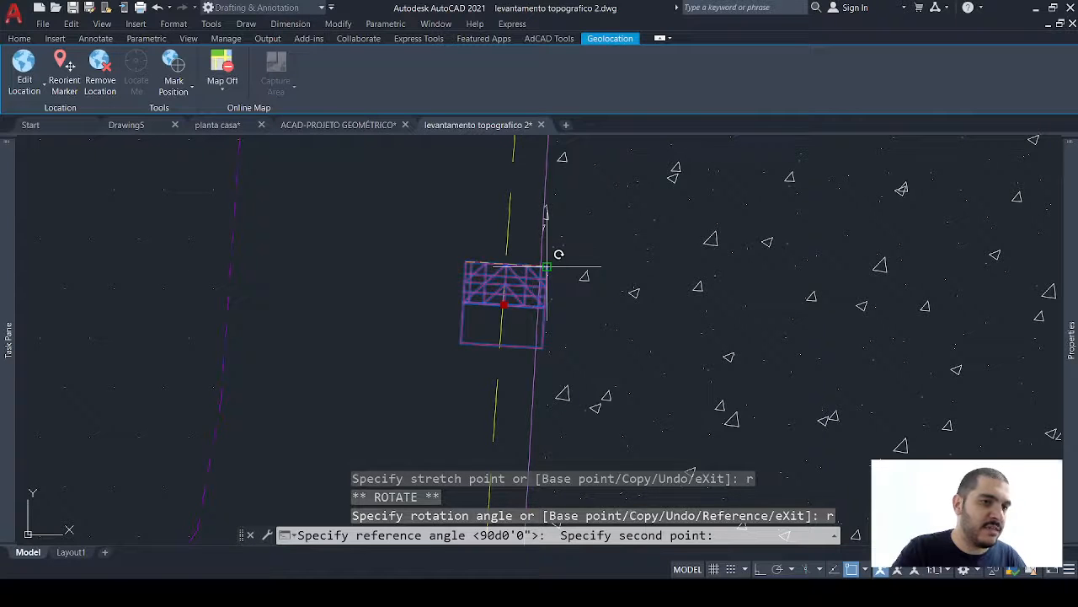
left_click(547, 268)
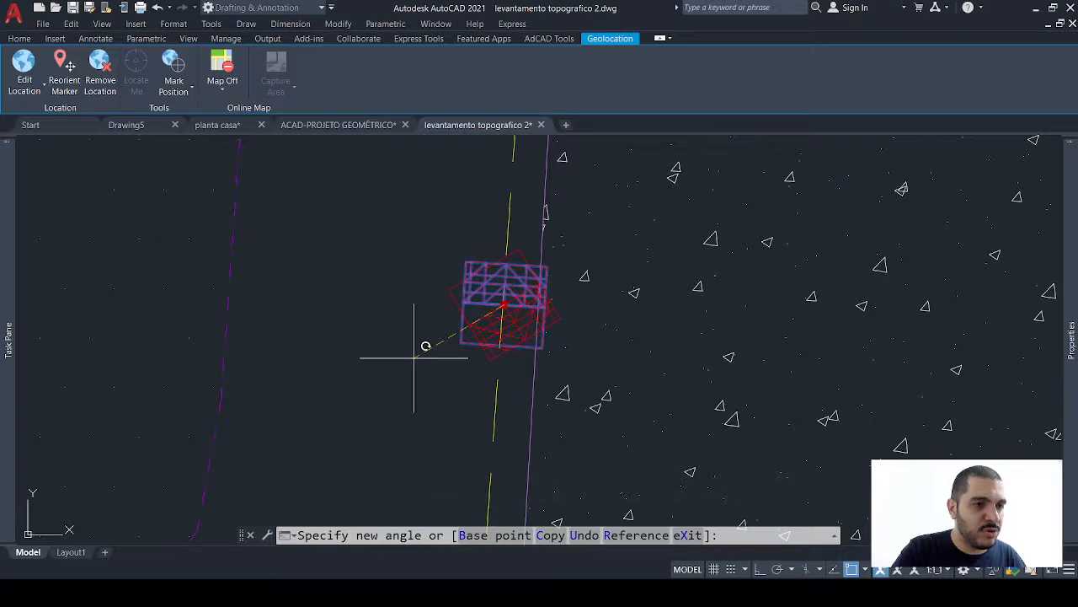
scroll(413, 358, "up", 6)
key("Escape")
key("Escape")
Copy the red round symbol on the Parquinho Comunitário's upper edge from its grip, placing four copies in a row towards and above the Quadra.
mouse_move(542, 258)
middle_mouse_down()
mouse_move(565, 260)
mouse_move(555, 344)
middle_mouse_up()
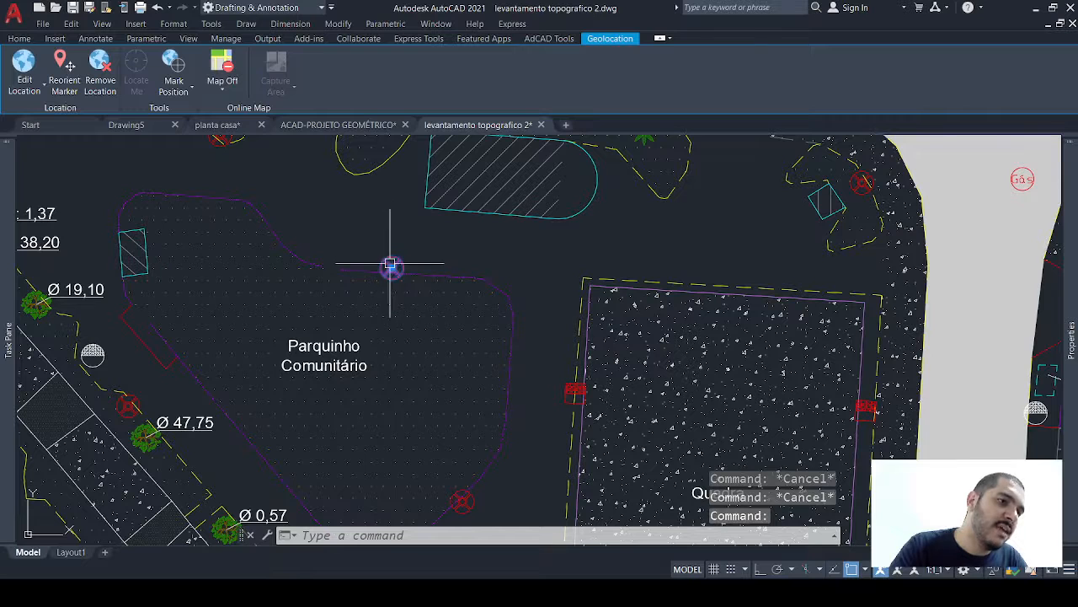
left_click(392, 268)
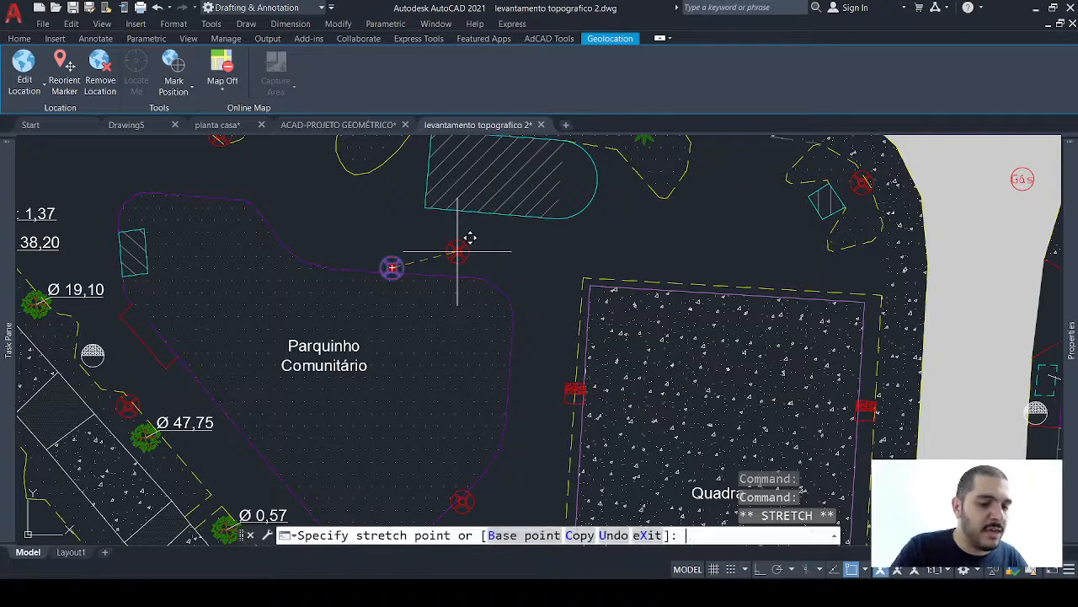
type("c")
key("Return")
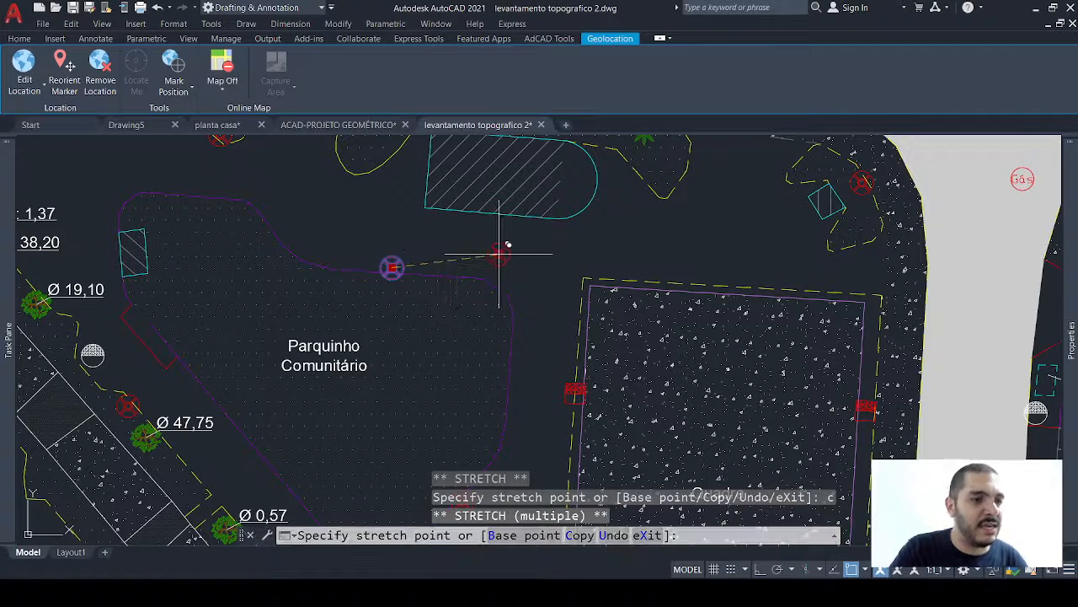
left_click(499, 254)
left_click(599, 253)
left_click(687, 235)
left_click(759, 234)
key("Escape")
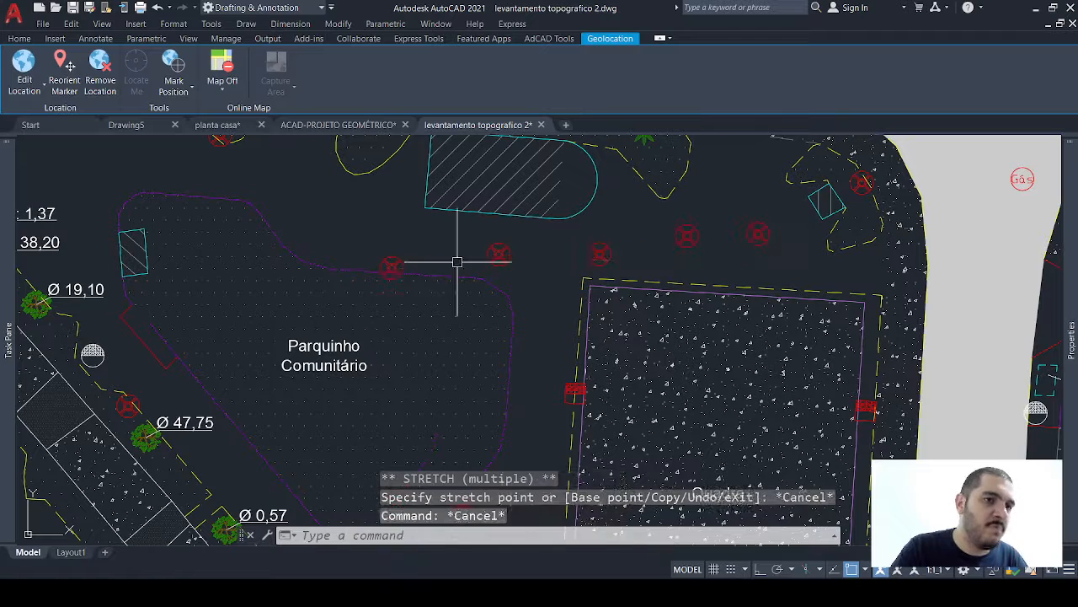
key("Escape")
left_click(392, 267)
key("Escape")
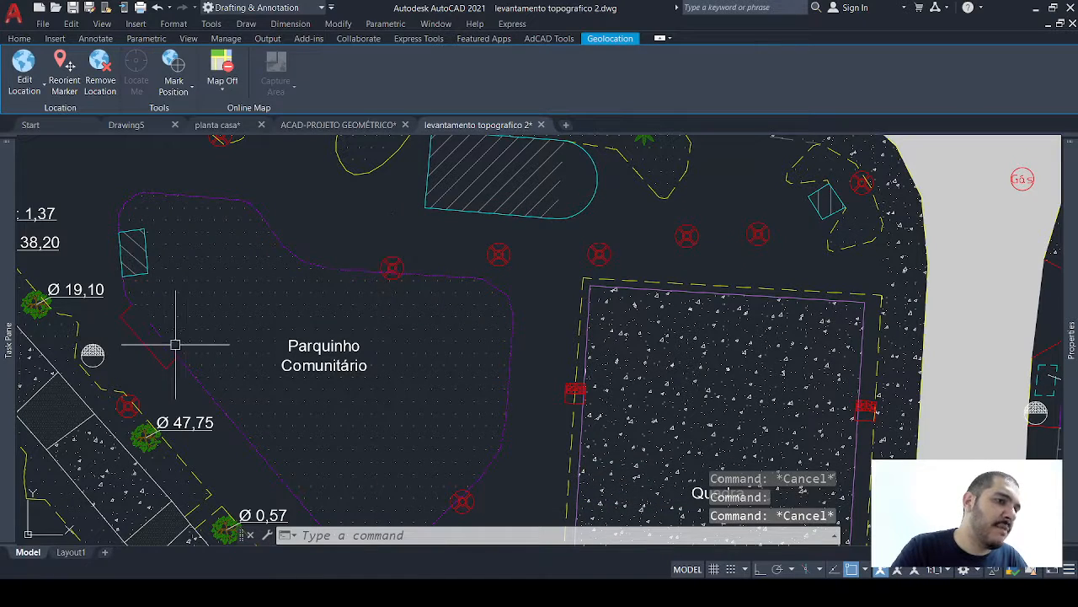
Start the grip Rotate mode on the red block at the Quadra's left side, and cancel without rotating it.
middle_click_drag(177, 342, 204, 376)
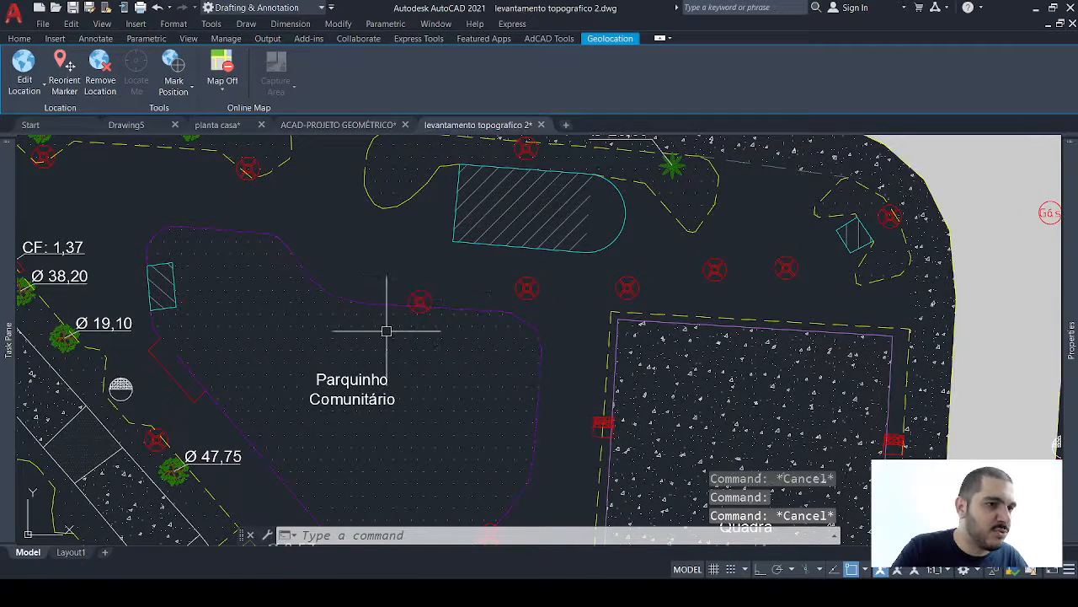
mouse_move(482, 243)
middle_mouse_down()
mouse_move(363, 353)
mouse_move(258, 142)
middle_mouse_up()
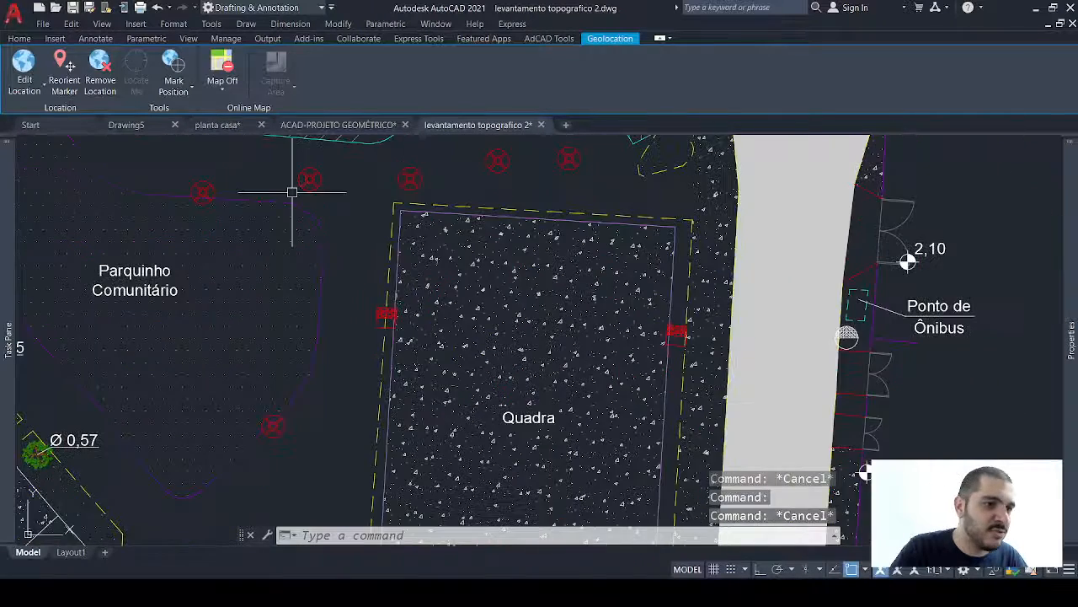
middle_click_drag(363, 366, 443, 343)
scroll(442, 342, "up", 2)
left_click(464, 268)
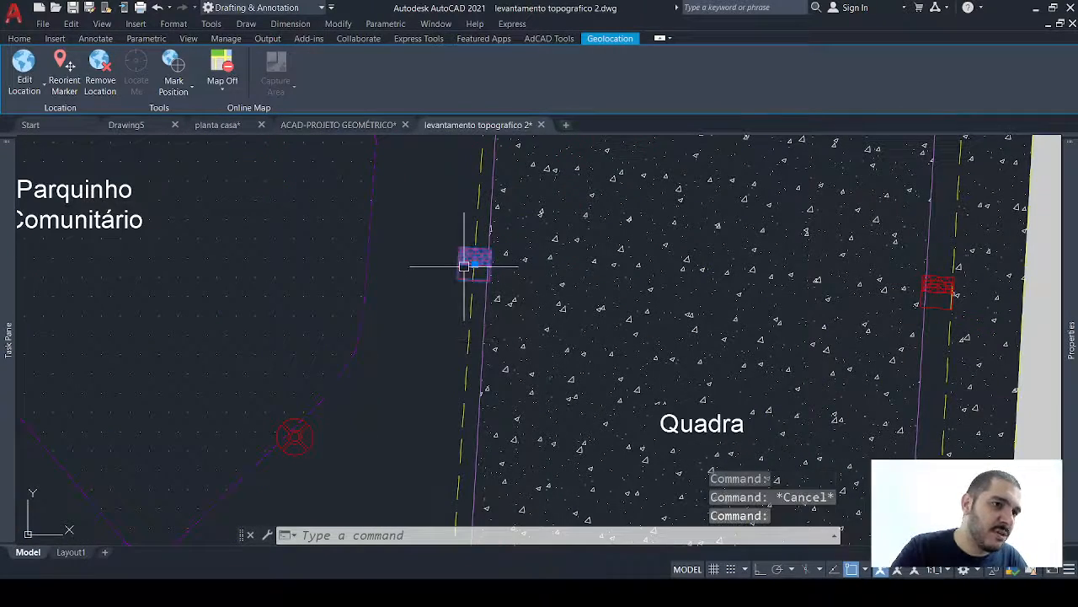
left_click(472, 265)
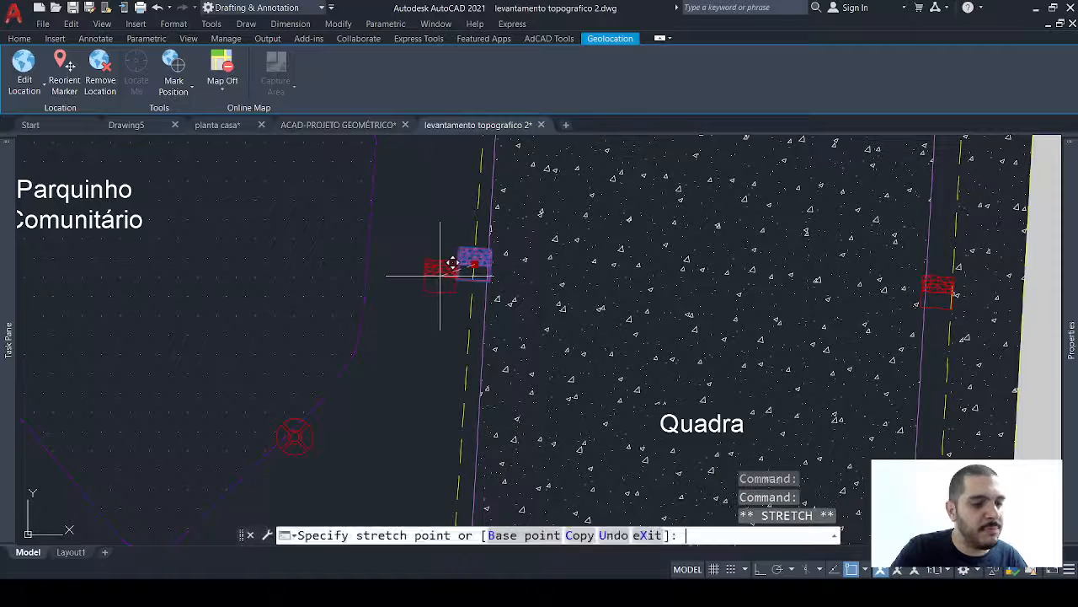
key("Return")
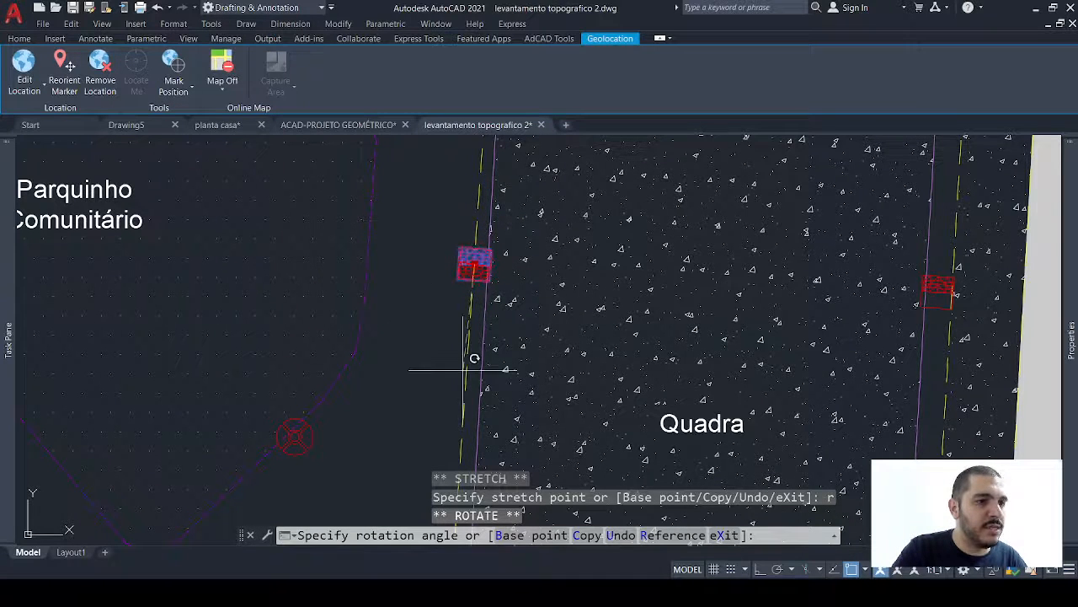
key("Escape")
key("Escape")
key("Escape")
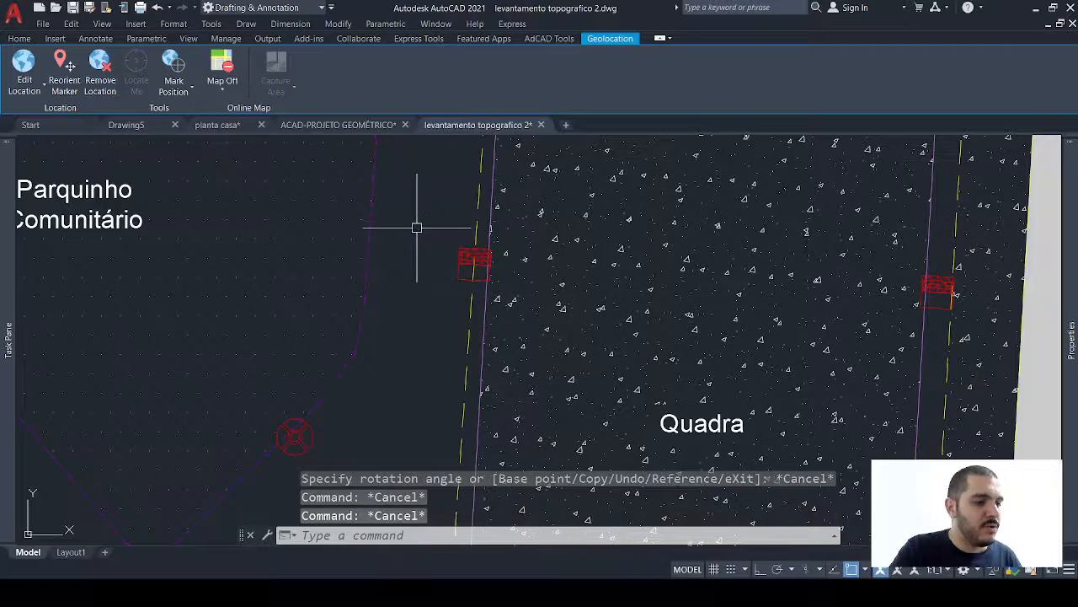